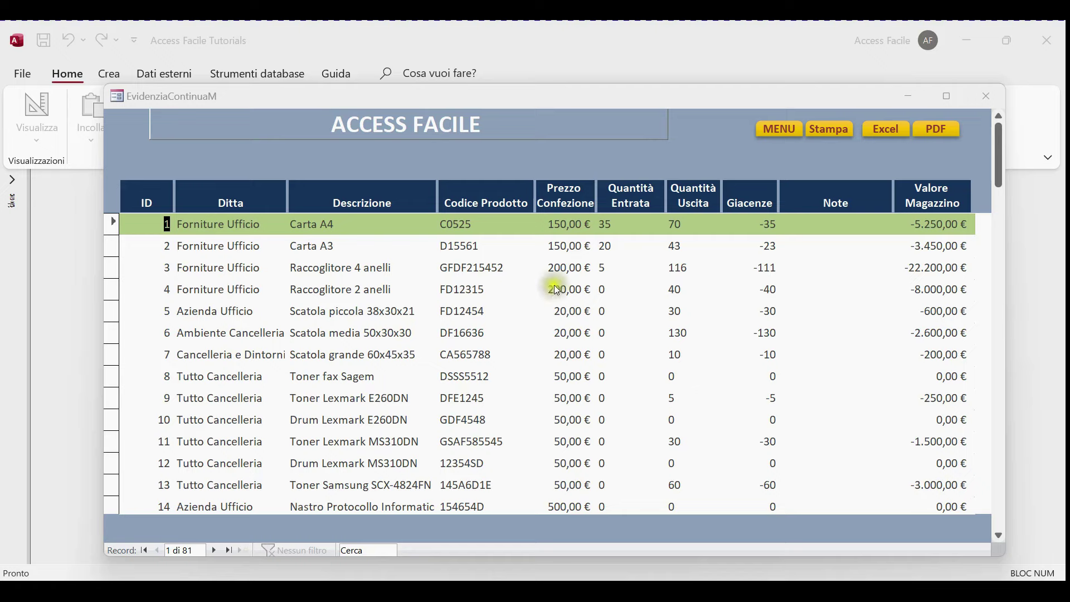
Move to record 2 to show the whole current row highlighted in green
left_click(443, 246)
Step through records 3, 6, 7, 9, 10, 3 and 4 to watch the green row follow
left_click(432, 272)
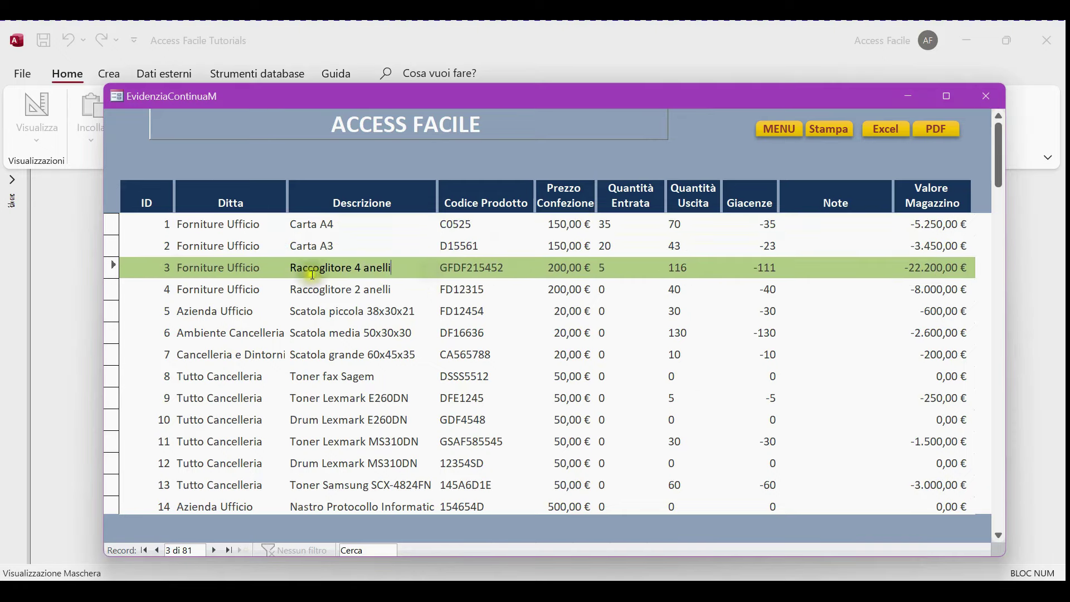
left_click(784, 333)
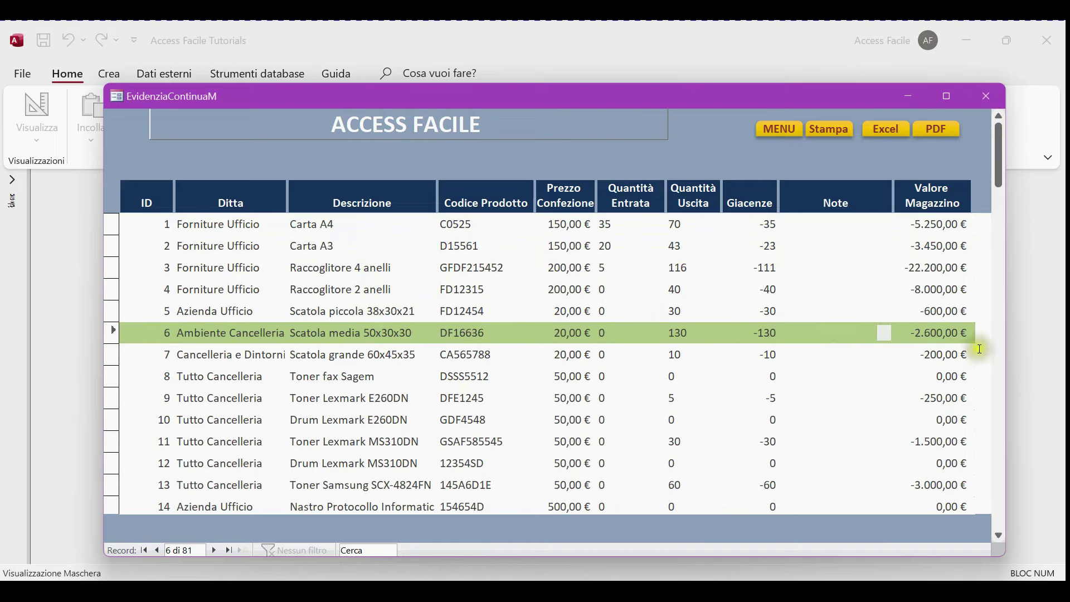
double_click(676, 355)
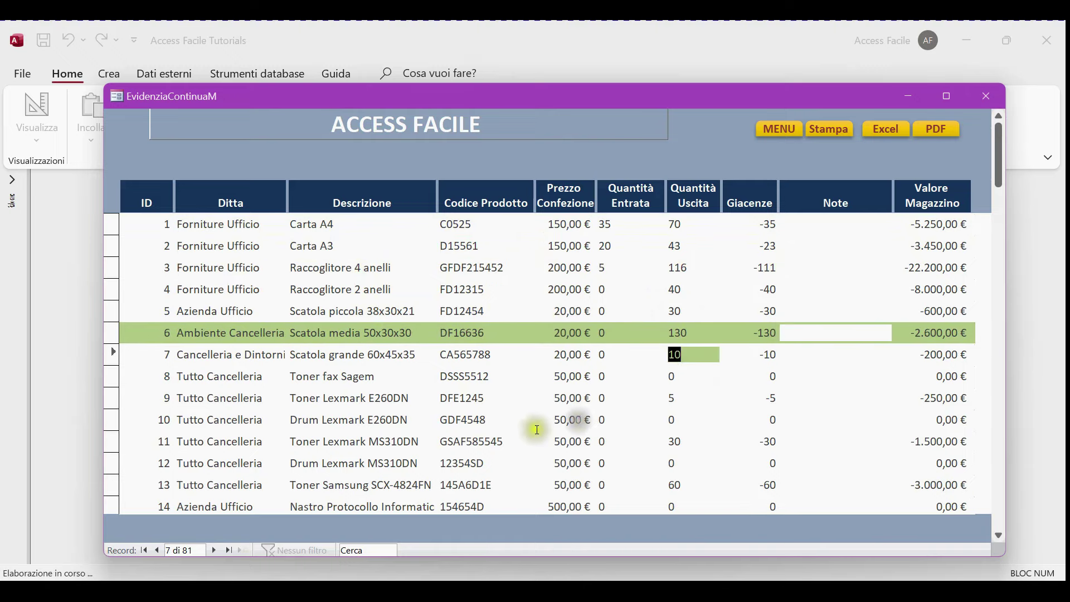
left_click(557, 398)
left_click(292, 420)
left_click(564, 268)
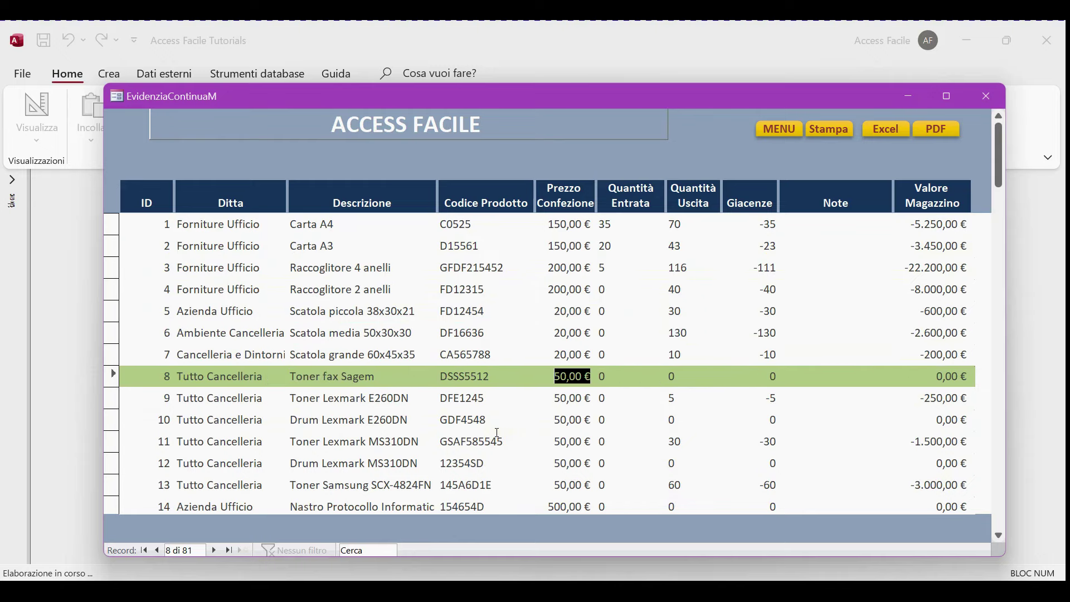
left_click(464, 289)
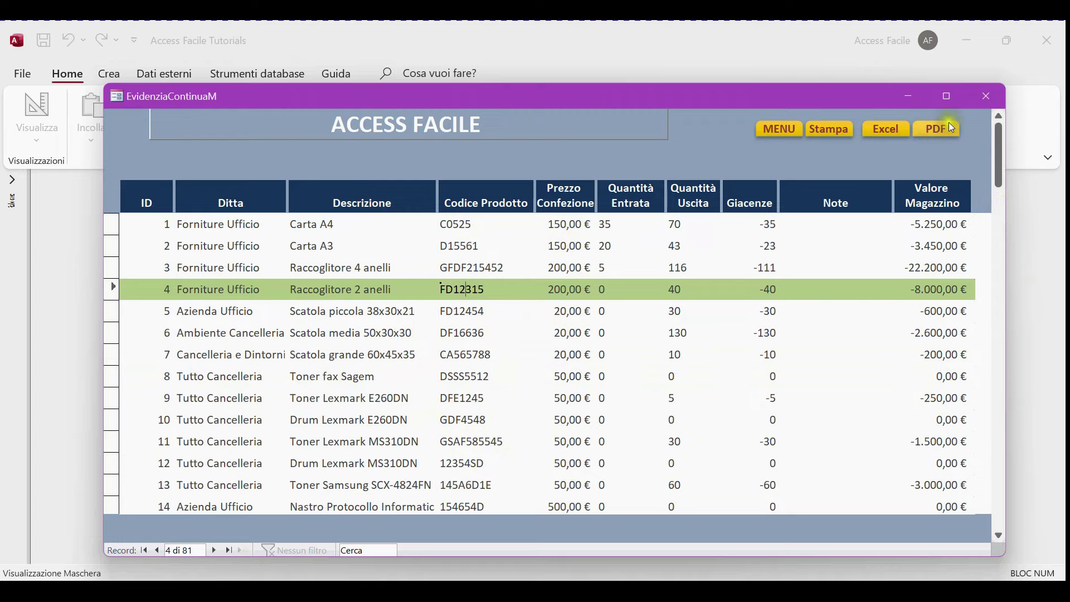
Switch to the plain form version and make record 9 current without any row highlight
left_click(989, 97)
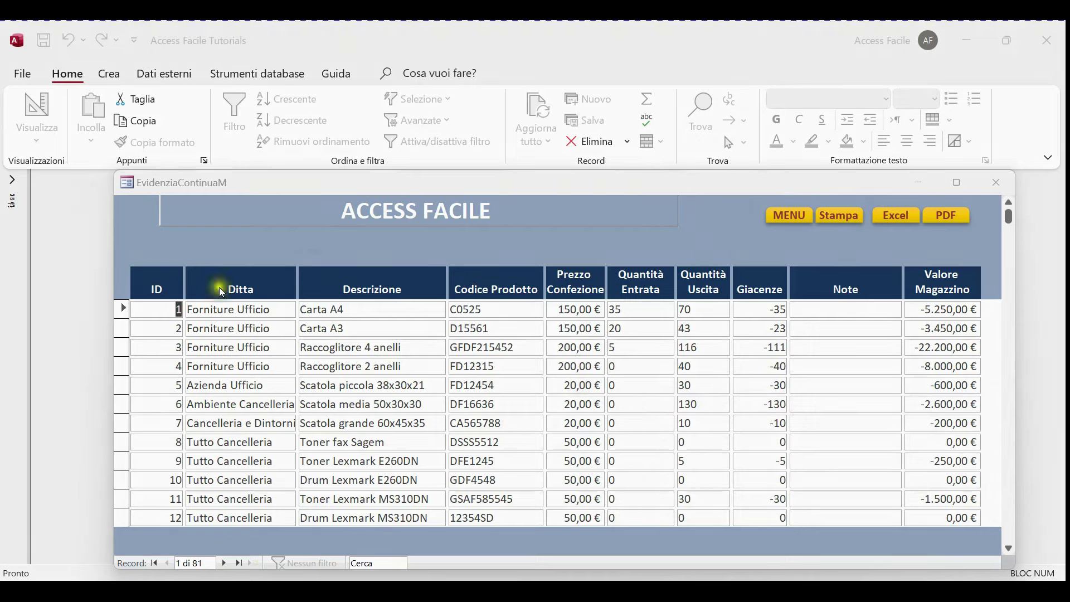
scroll(489, 403, "down", 2)
scroll(482, 413, "down", 2)
scroll(483, 415, "up", 1)
scroll(450, 418, "up", 2)
left_click(293, 404)
left_click(367, 404)
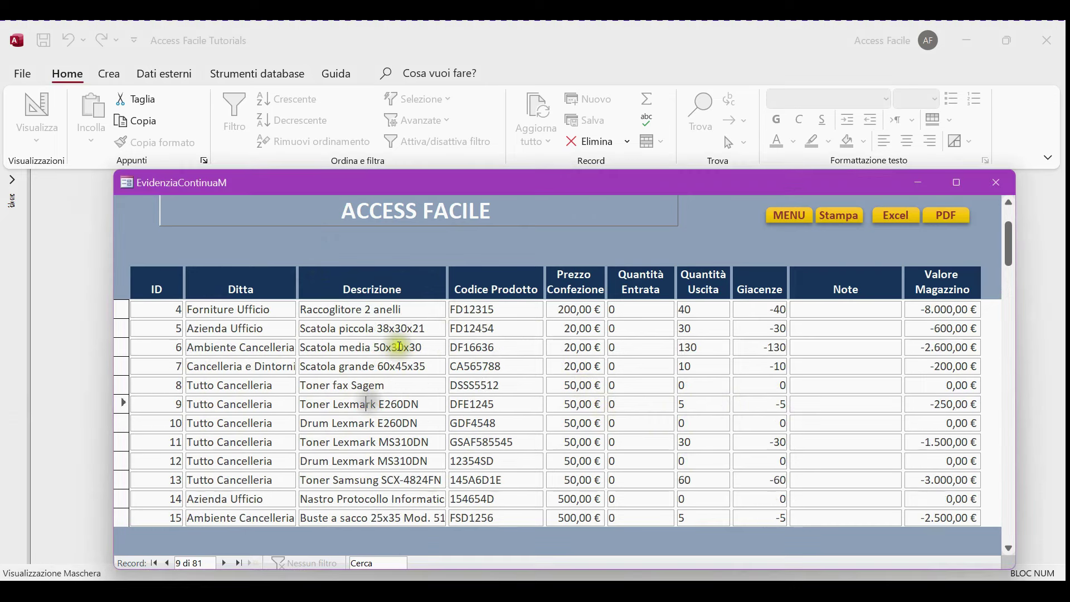
left_click(858, 394)
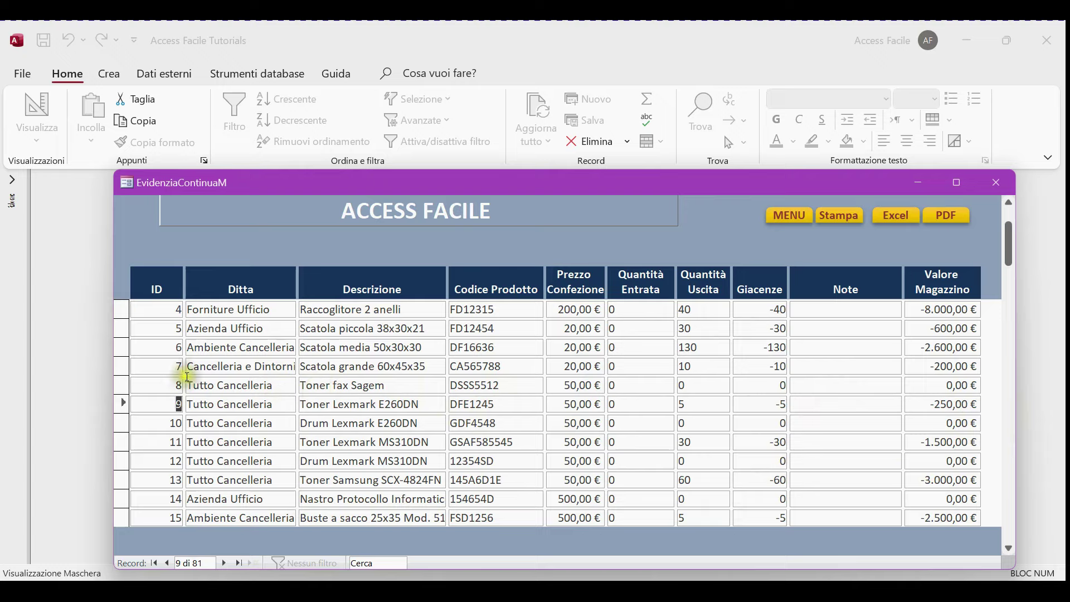
scroll(518, 416, "up", 1)
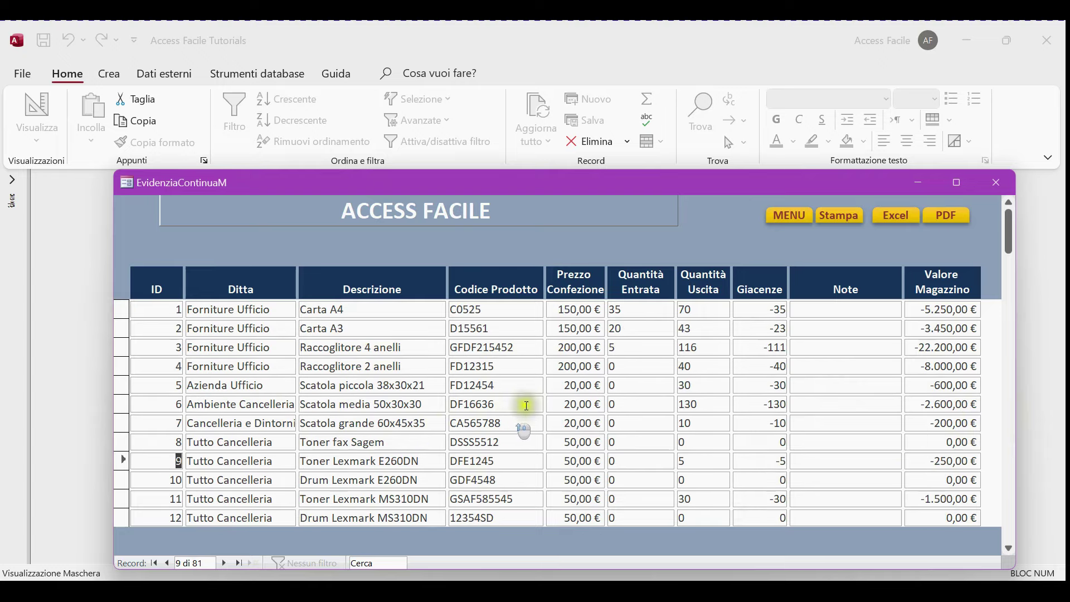
In Design view, draw an unbound text box in the header and delete its label
right_click(705, 233)
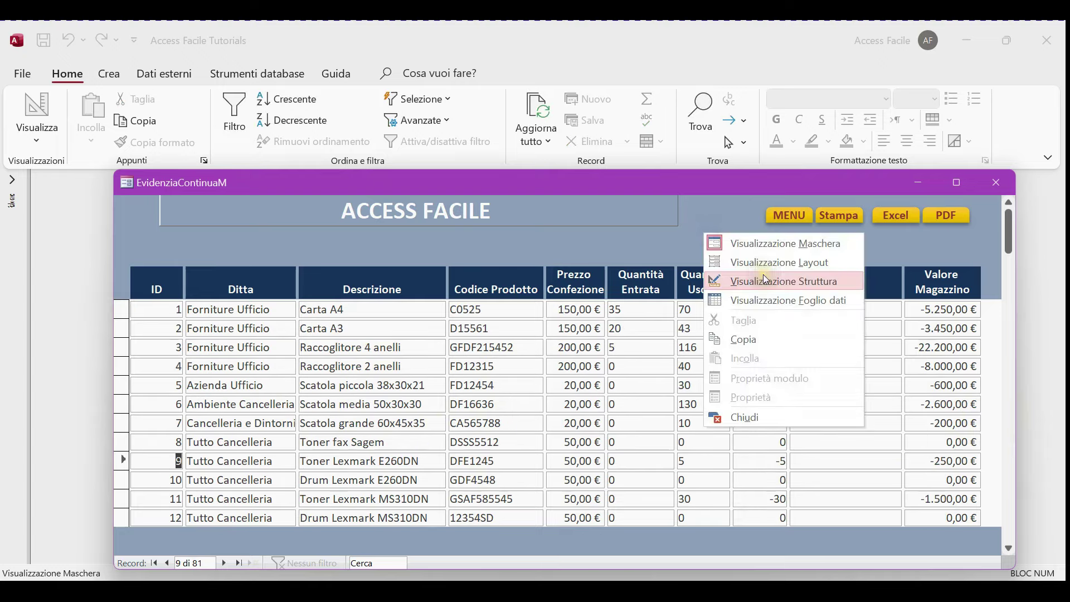
left_click(766, 280)
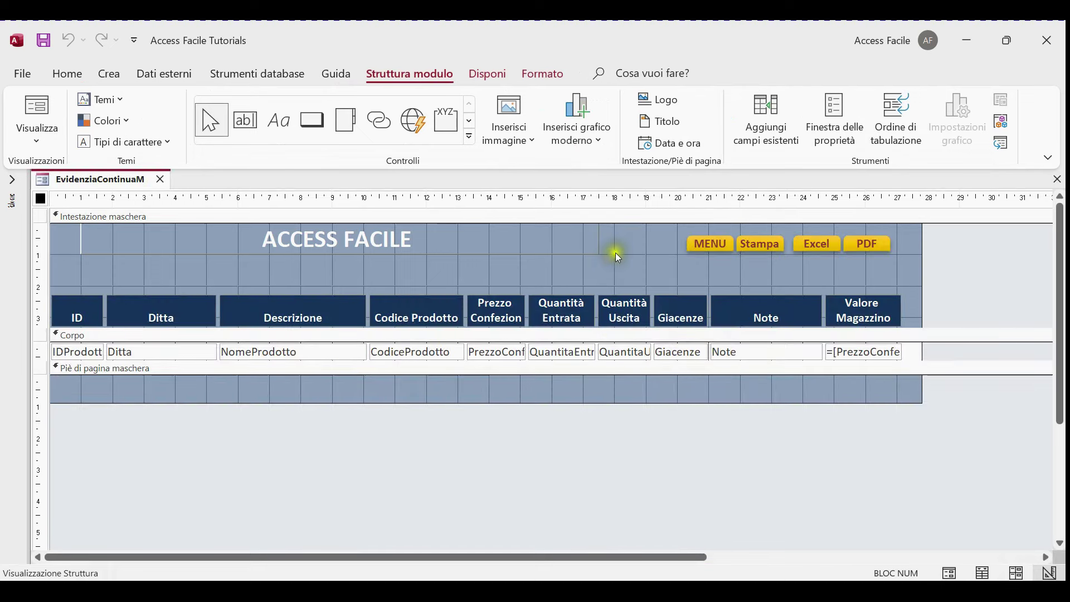
left_click(246, 123)
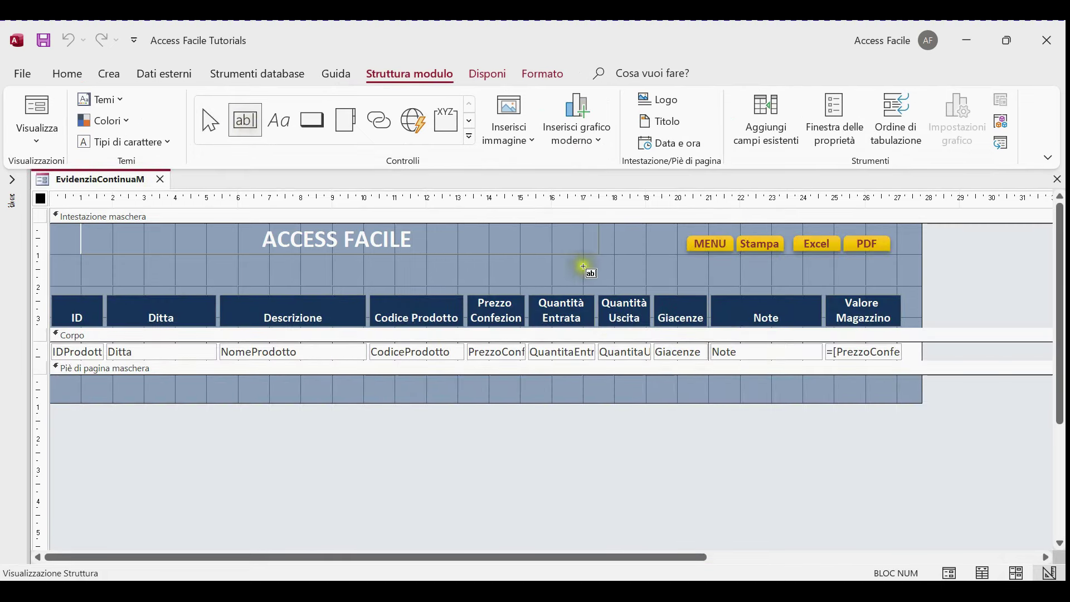
left_click(582, 265)
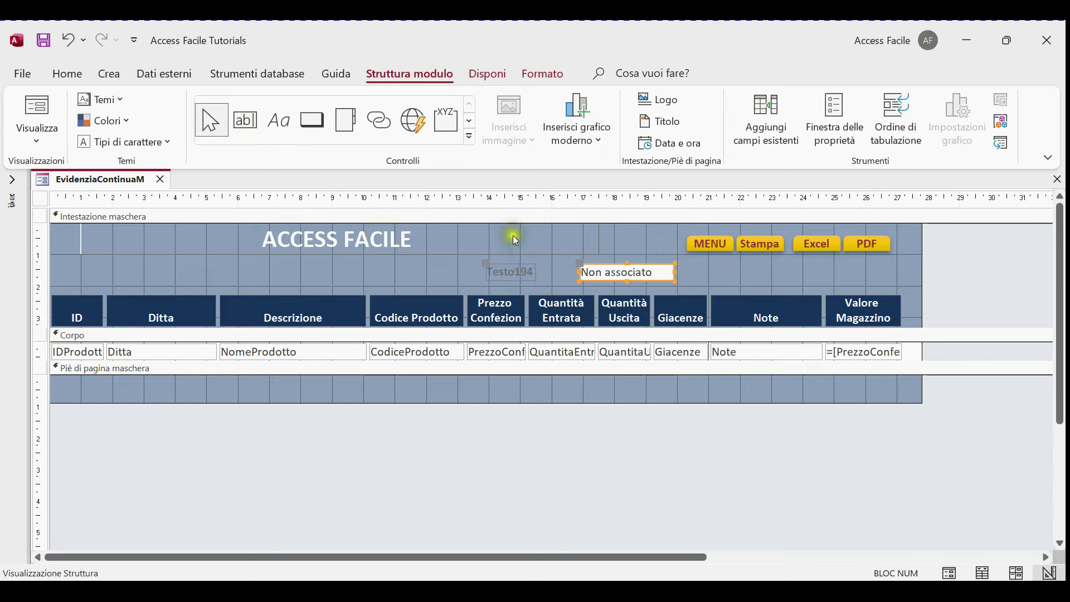
left_click(516, 278)
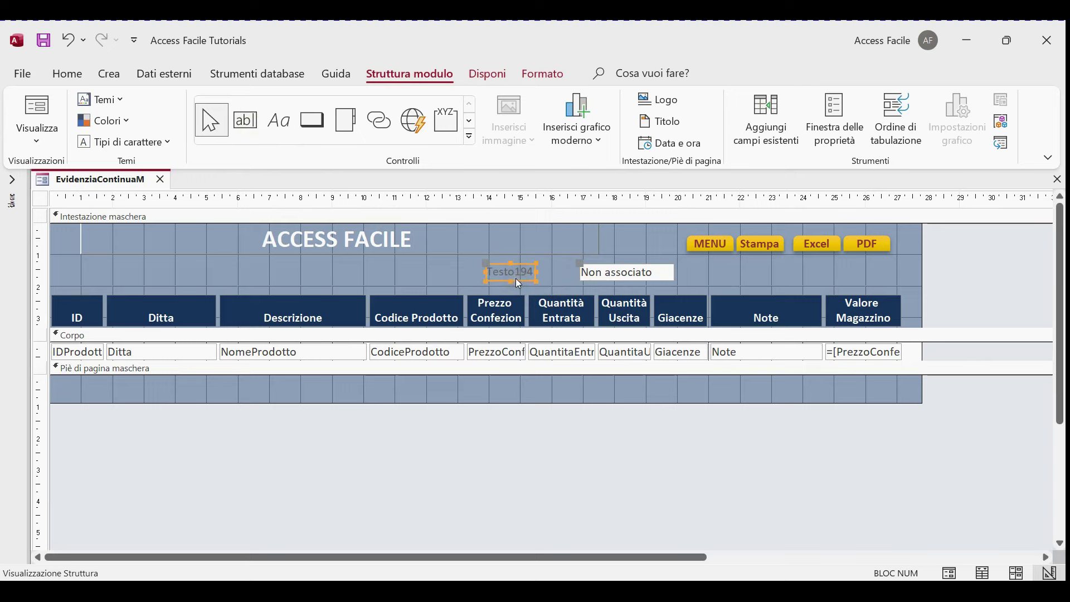
key("Delete")
Name the new text box CopiaID in the Altro properties
left_click(613, 274)
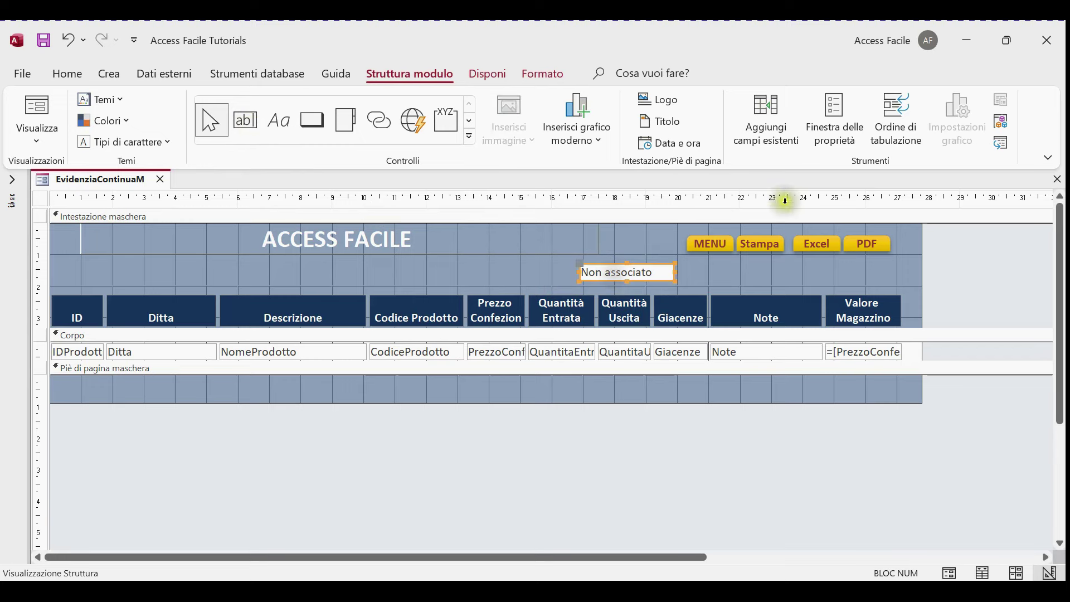
left_click(849, 143)
left_click(915, 254)
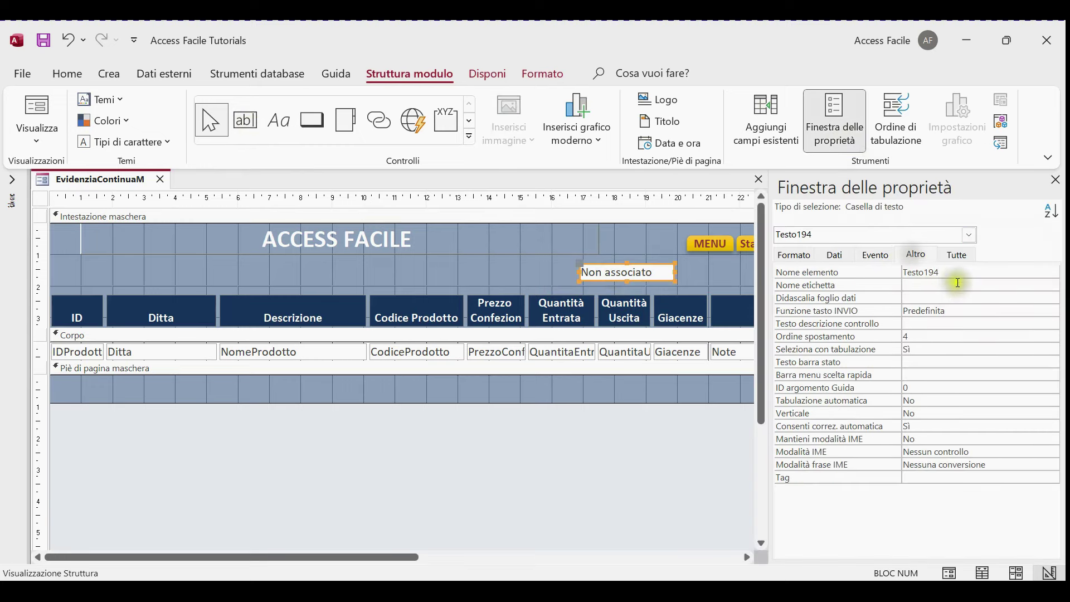
double_click(954, 274)
type("CopiaID")
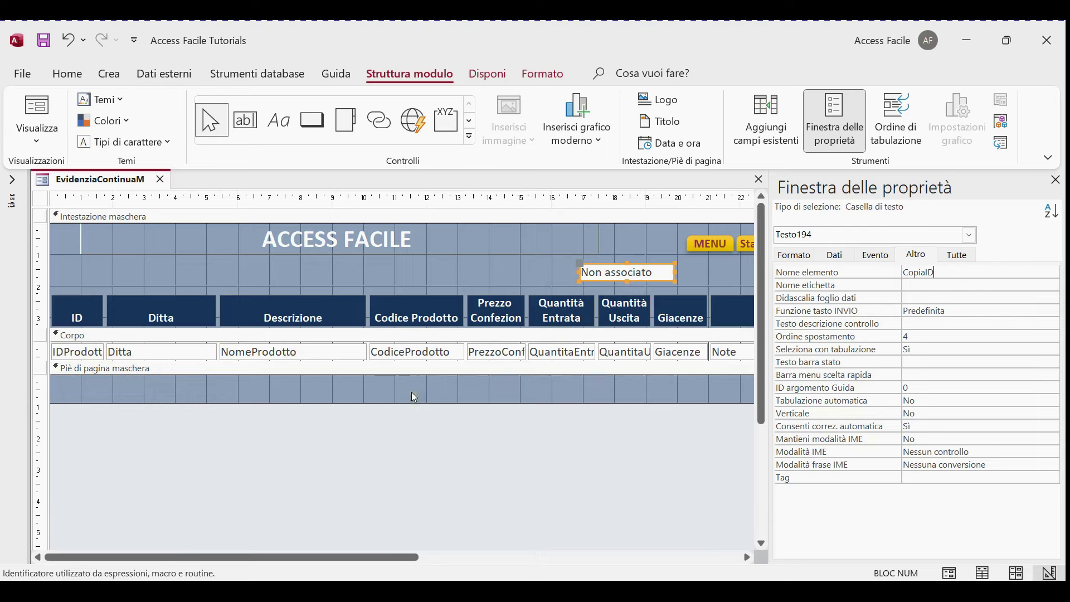
left_click(89, 352)
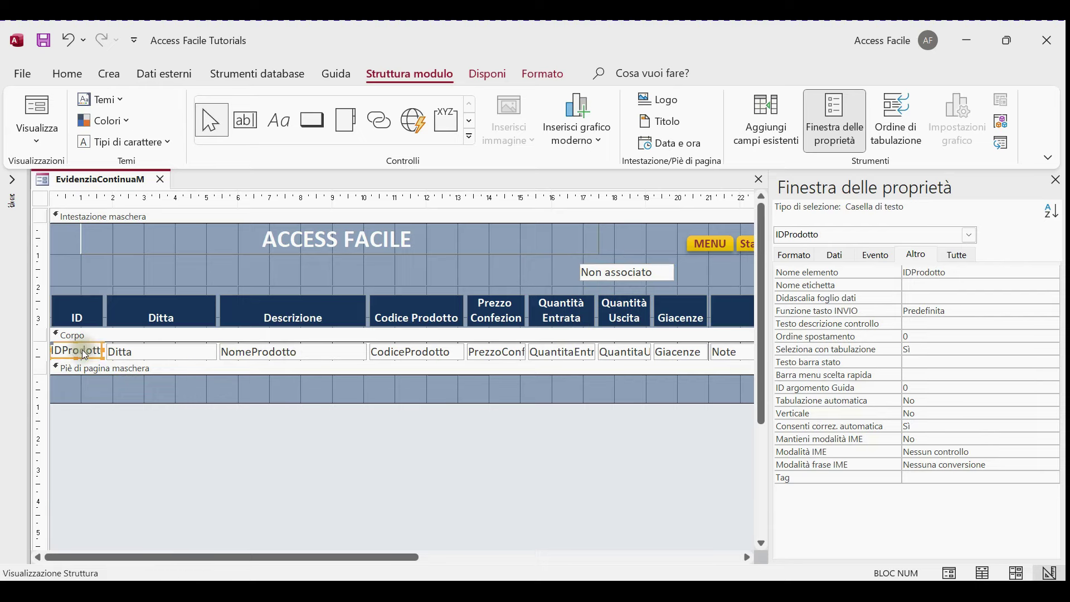
Review the properties of NomeProdotto, PrezzoConfezione and the CopiaID text box
left_click(263, 351)
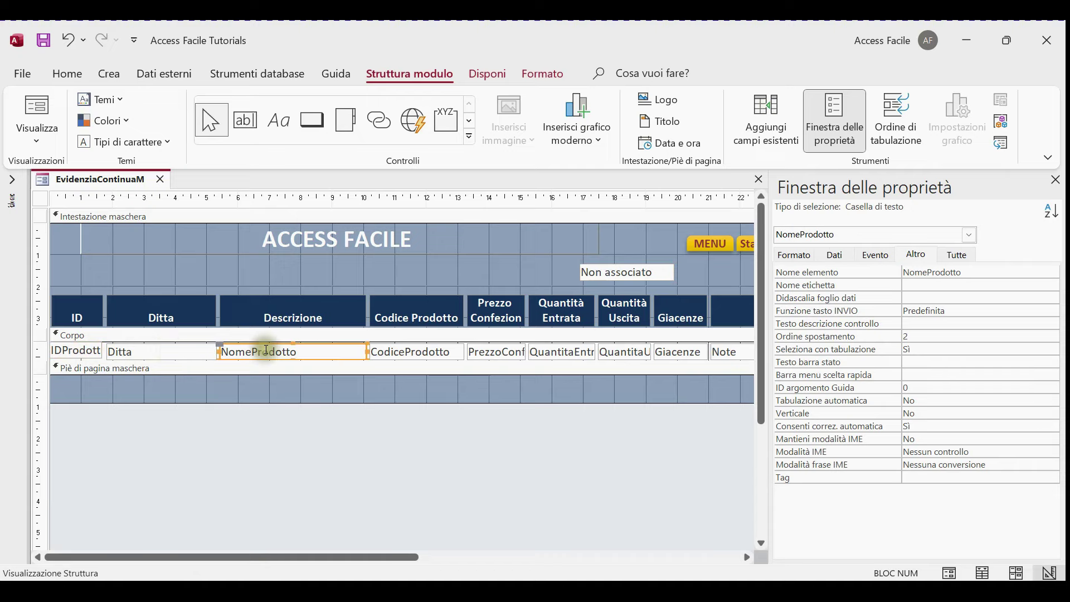
left_click(510, 355)
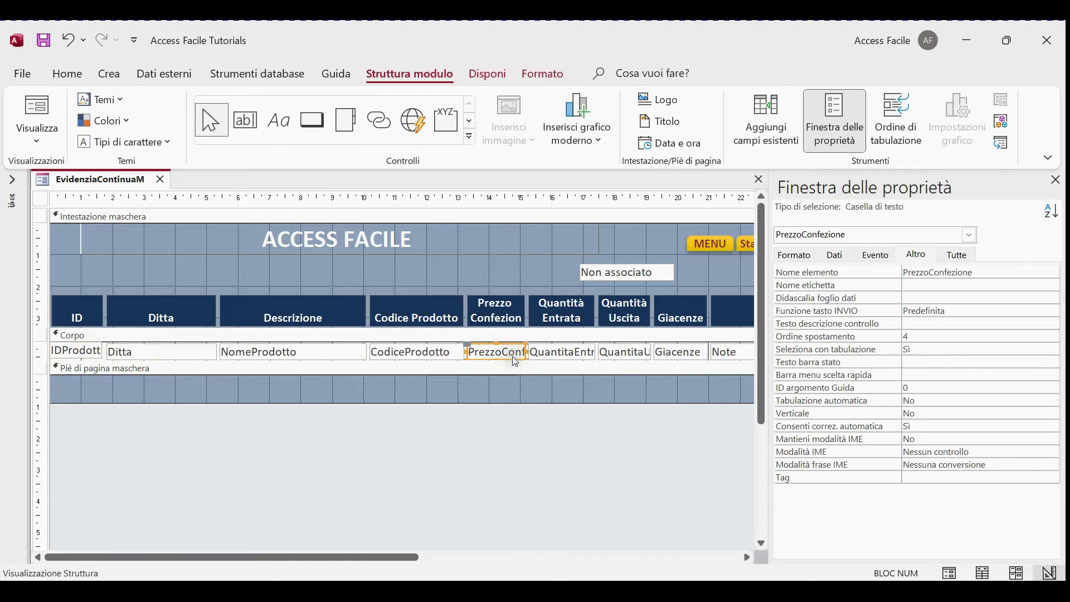
left_click(606, 285)
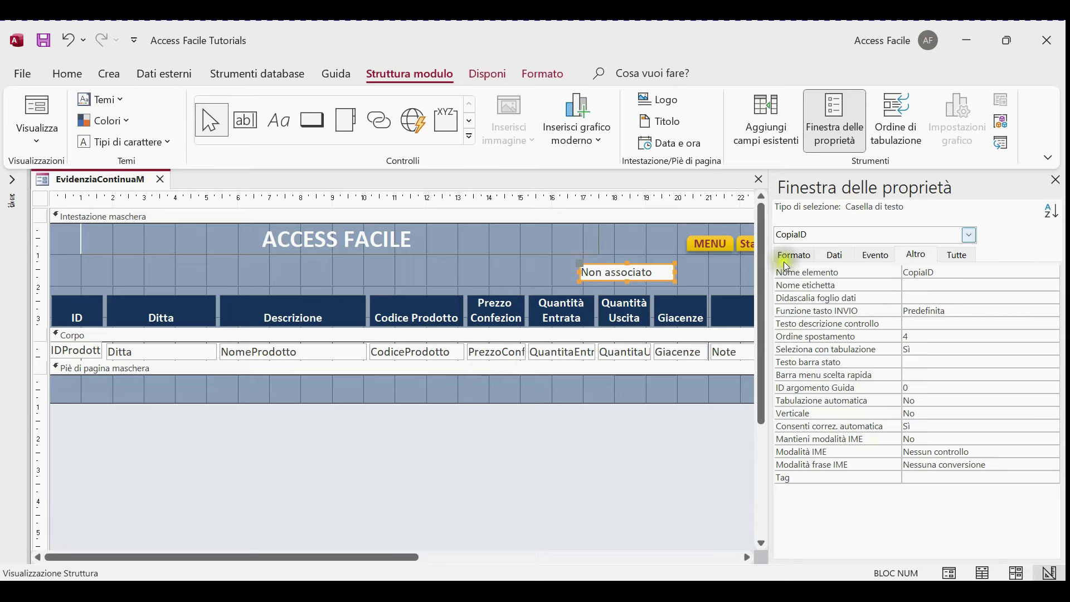
Create a Code Builder procedure for IDProdotto's Su attivato (GotFocus) event
left_click(83, 354)
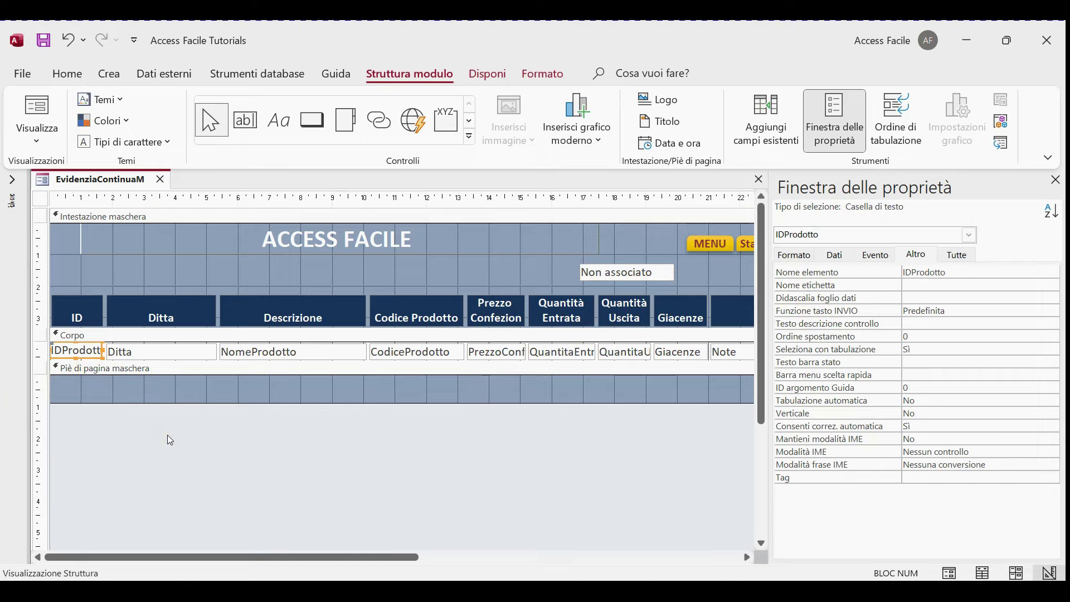
left_click(870, 257)
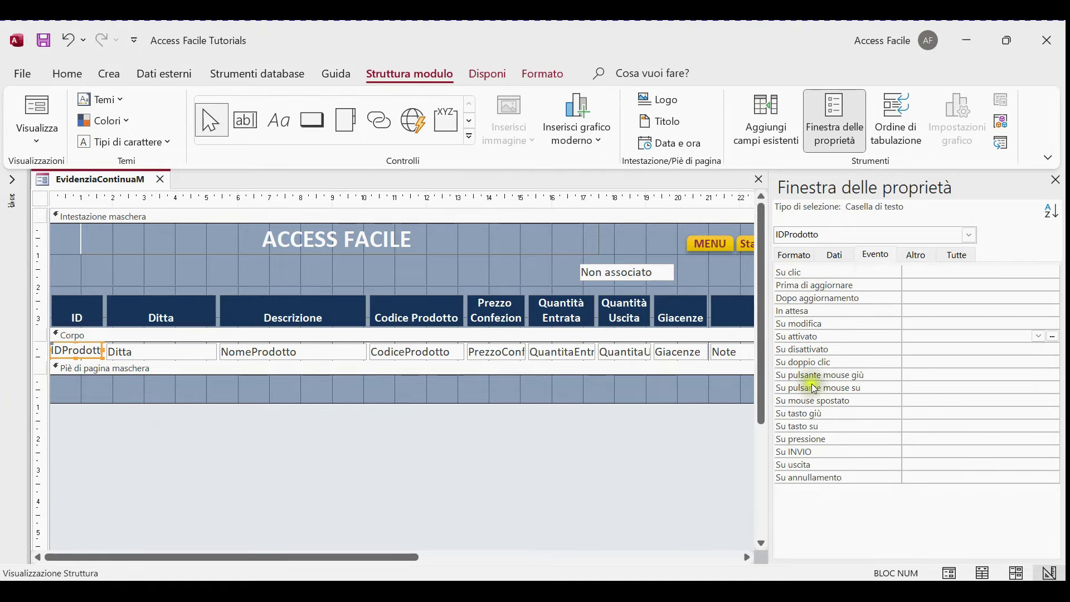
left_click(998, 336)
left_click(1054, 338)
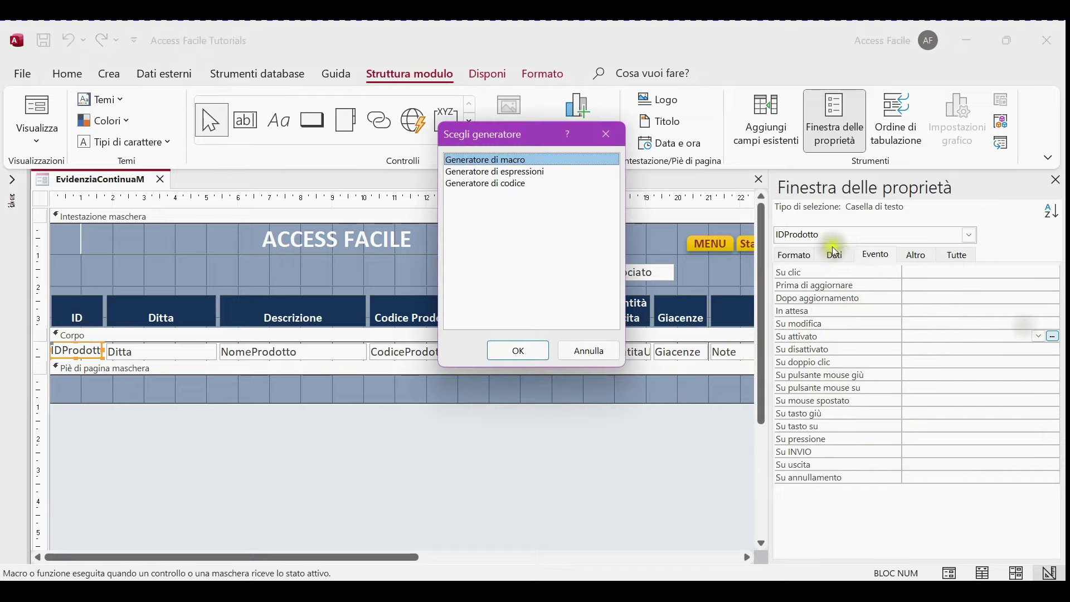
left_click(533, 184)
left_click(532, 357)
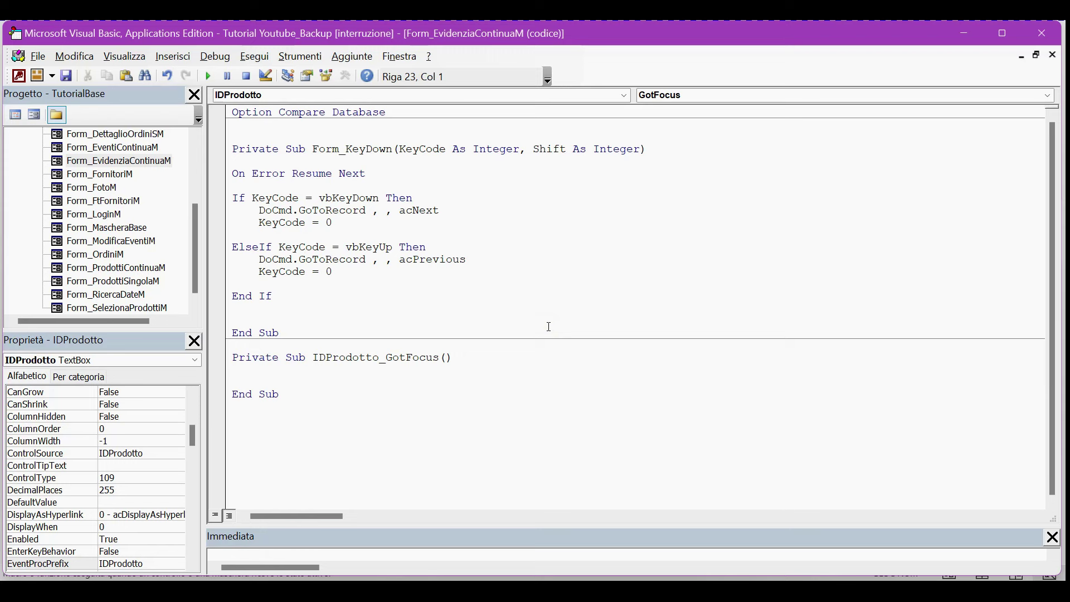
Write me.CopiaID = me.IDProdotto in IDProdotto_GotFocus and close the VBA editor
type("me.cop")
key("Tab")
type("= me.")
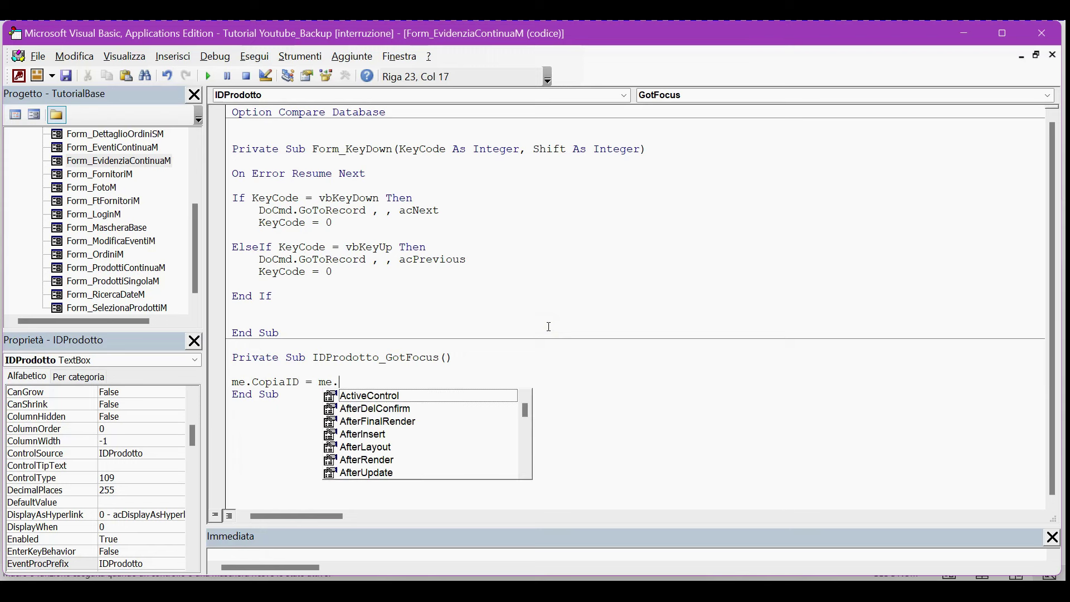
type("id")
key("Tab")
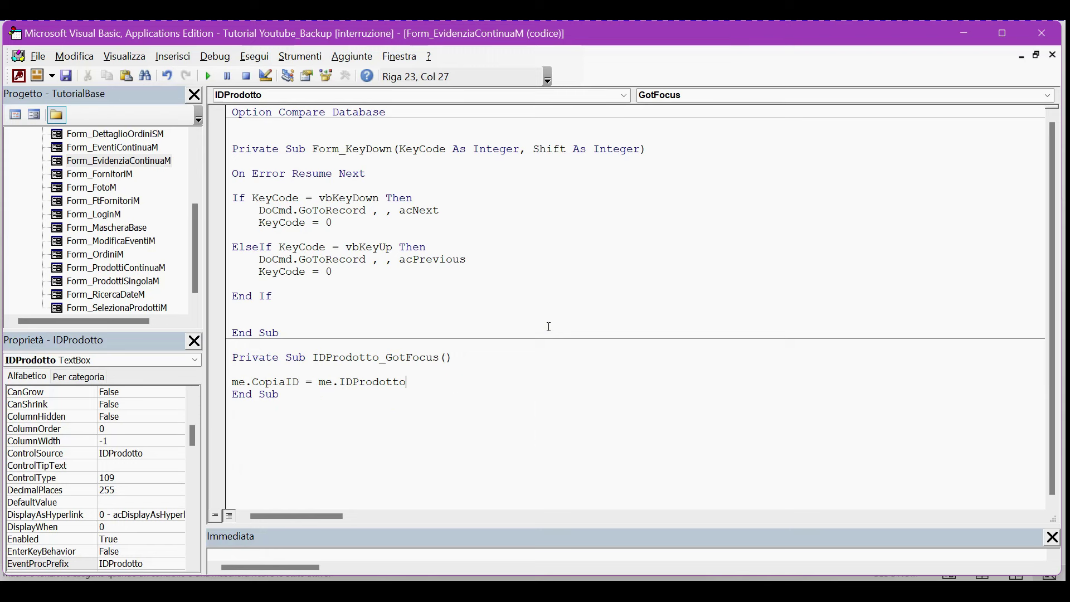
left_click(1044, 30)
right_click(91, 183)
Close the form's design window
left_click(196, 201)
right_click(90, 182)
left_click(161, 265)
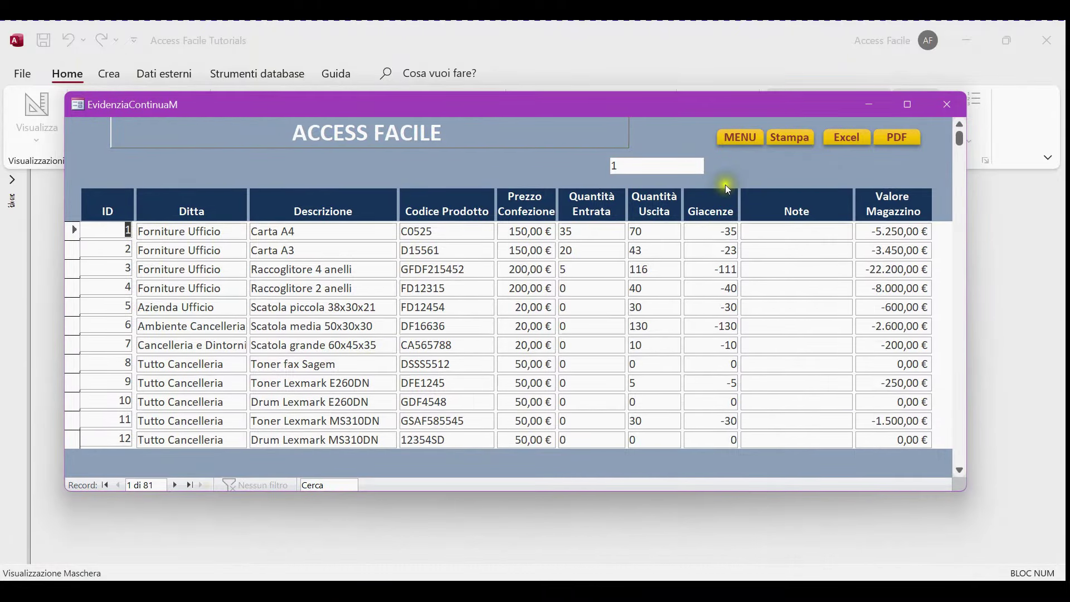
Click records 6, 10, 4, 3 and 7 to check CopiaID, then return to Design view
left_click(114, 328)
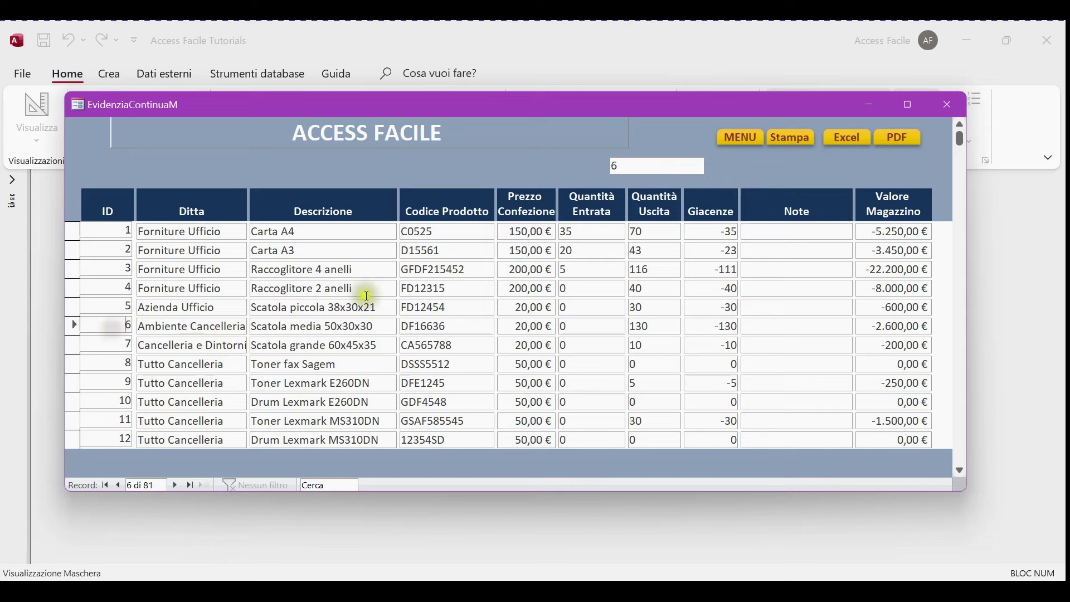
left_click(118, 400)
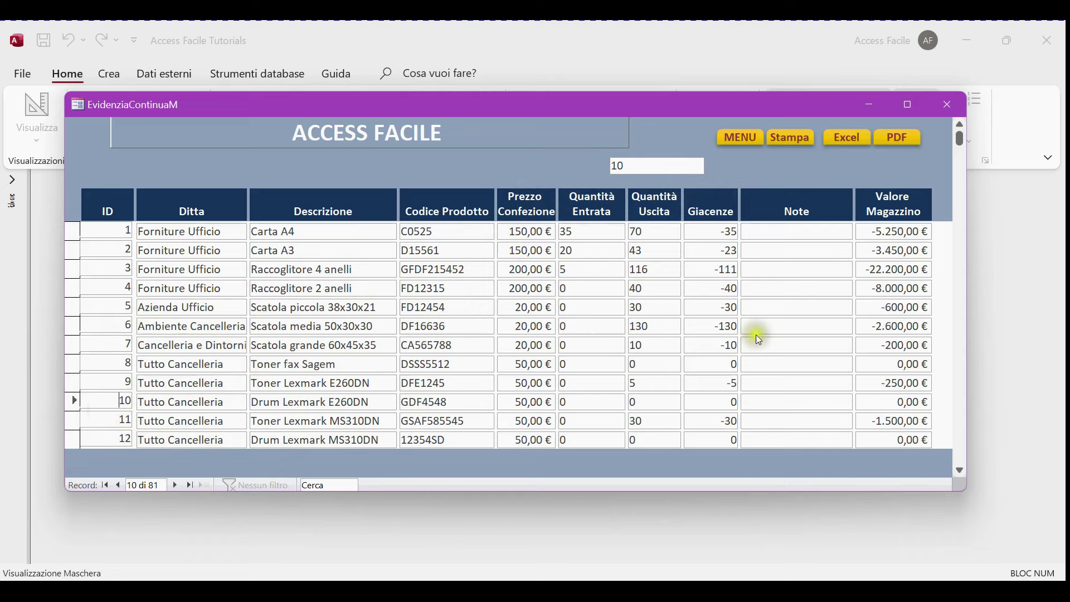
left_click(420, 288)
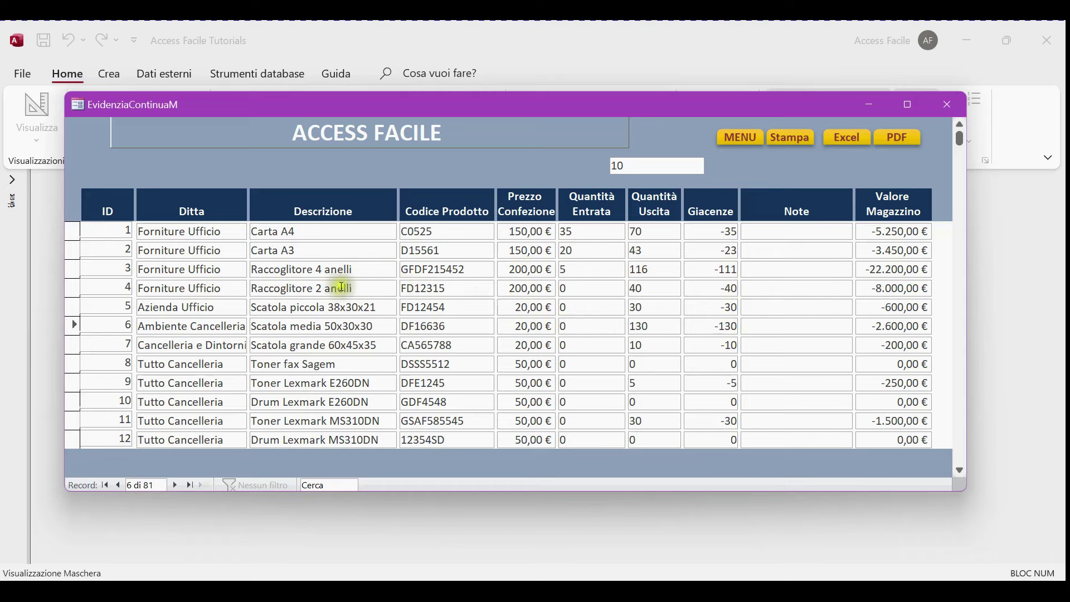
left_click(769, 272)
left_click(816, 340)
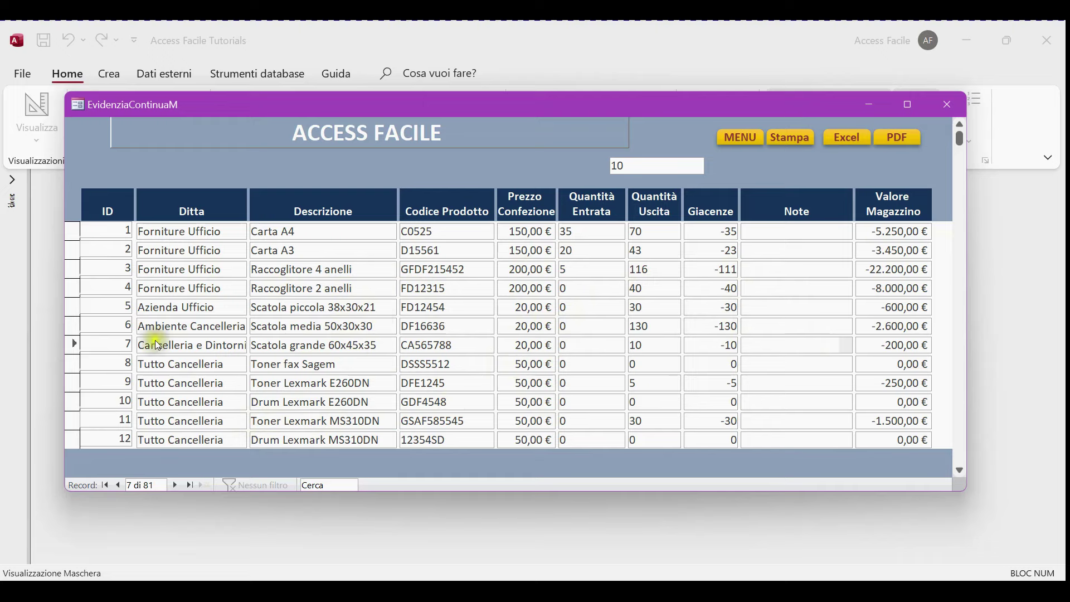
right_click(792, 189)
left_click(864, 220)
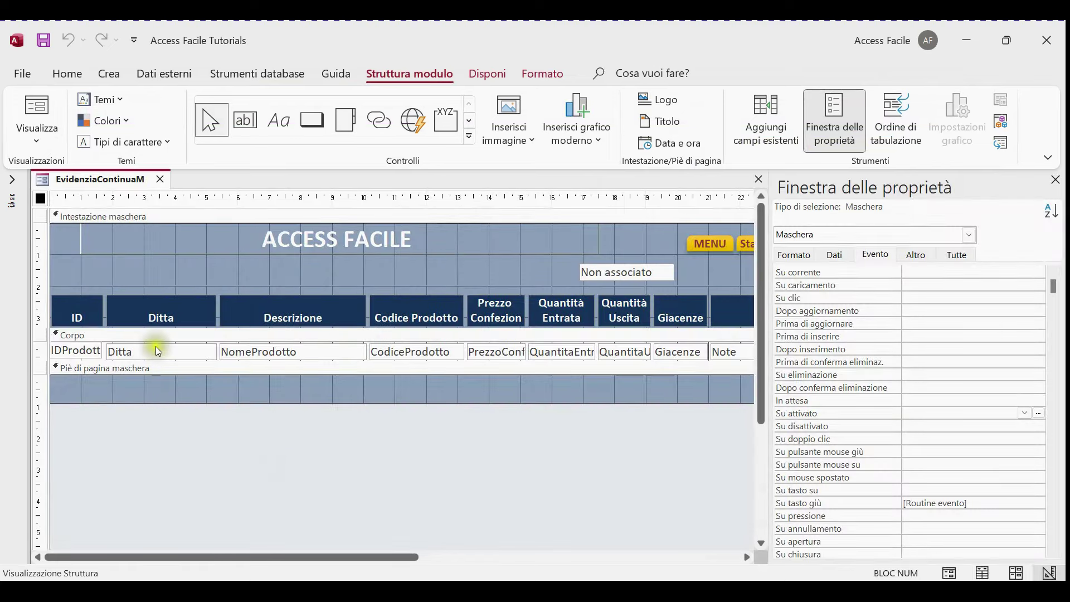
Create a Code Builder GotFocus procedure for the Ditta text box
left_click(151, 353)
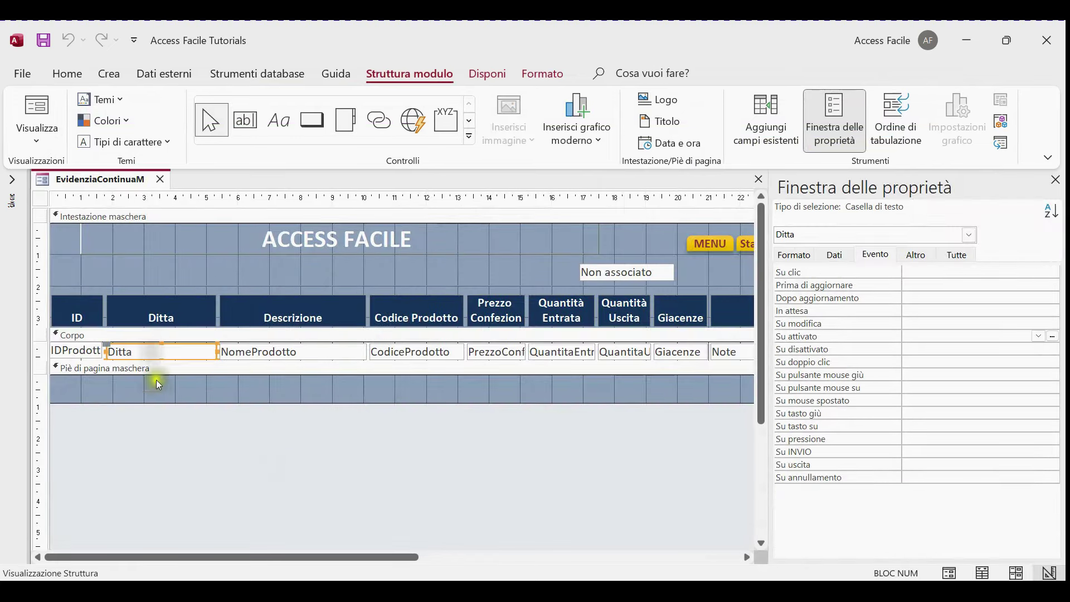
left_click(1053, 336)
left_click(490, 184)
left_click(519, 352)
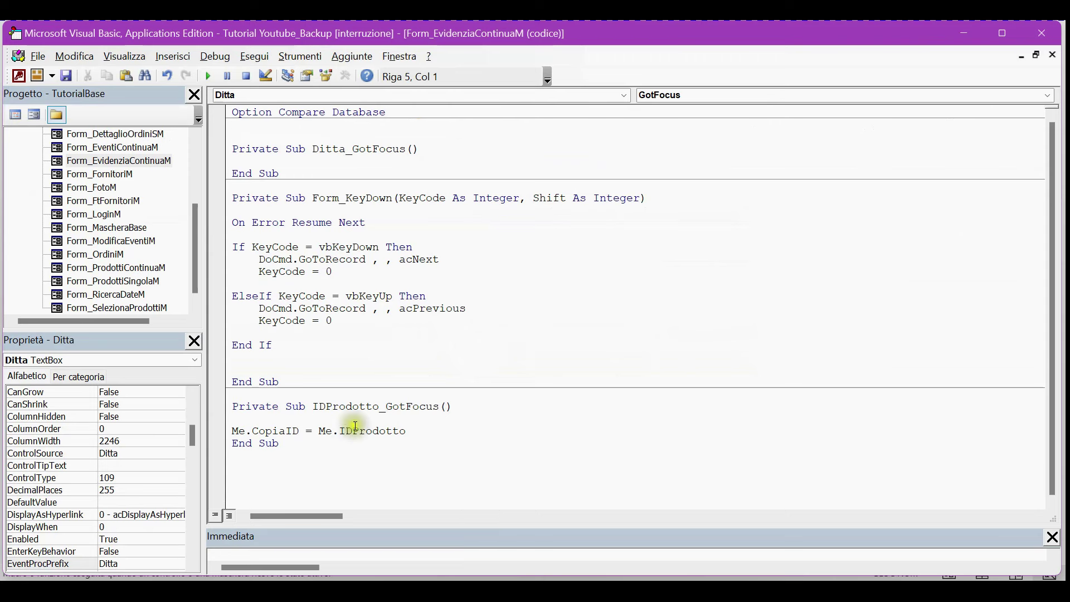
Add a call to IDProdotto_GotFocus inside Ditta_GotFocus and close the code editor
left_click_drag(453, 407, 325, 406)
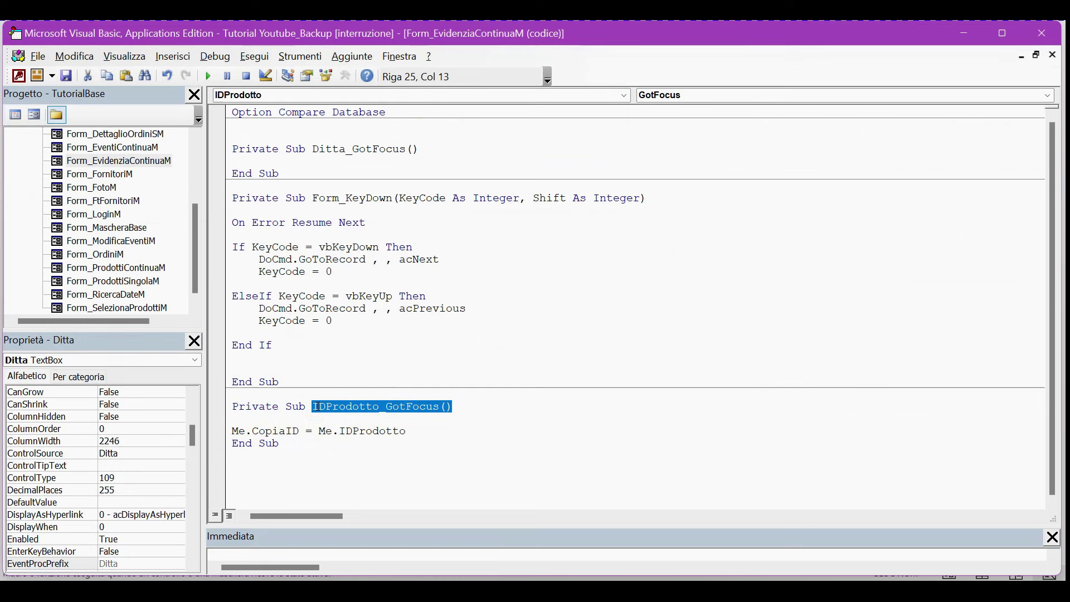
left_click(455, 159)
key("Return")
type("call IDProdotto_GotFocus()")
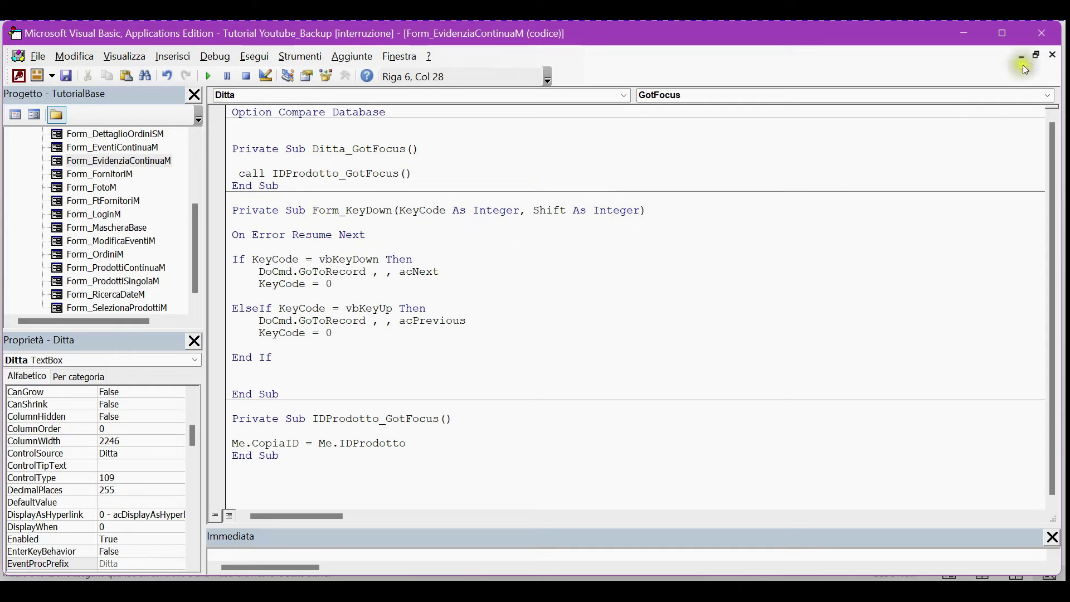
left_click(1042, 32)
left_click(322, 356)
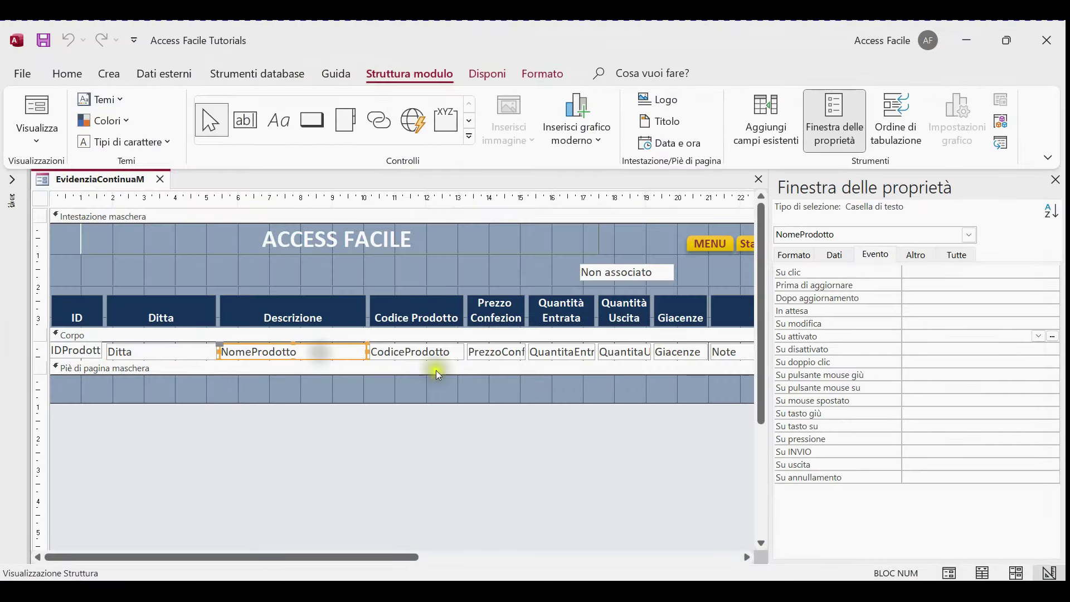
Create NomeProdotto_GotFocus and copy the Call IDProdotto_GotFocus line
left_click(1053, 336)
left_click(502, 184)
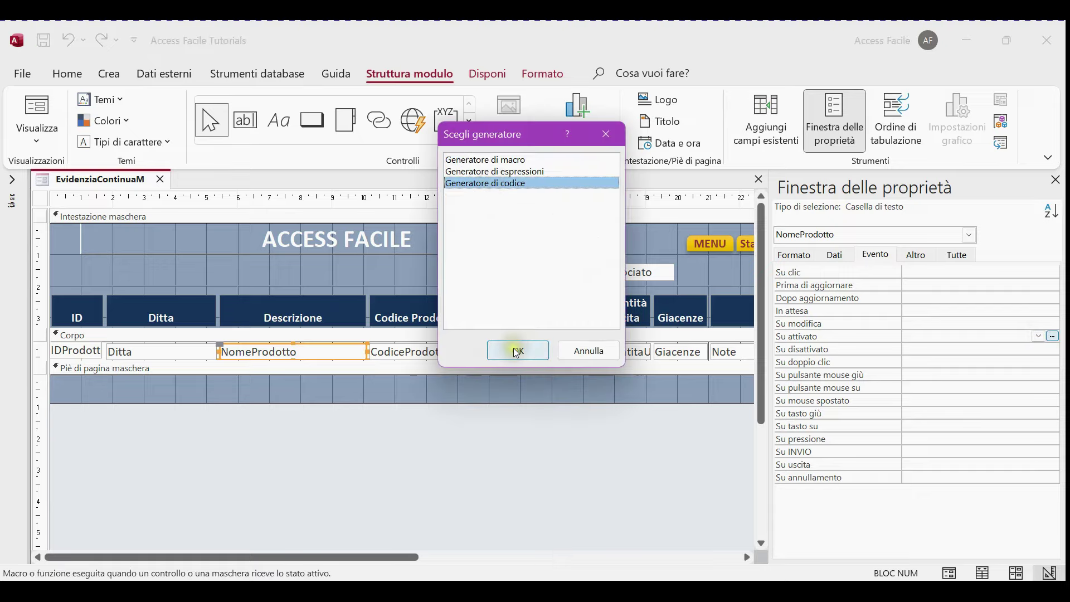
left_click(517, 351)
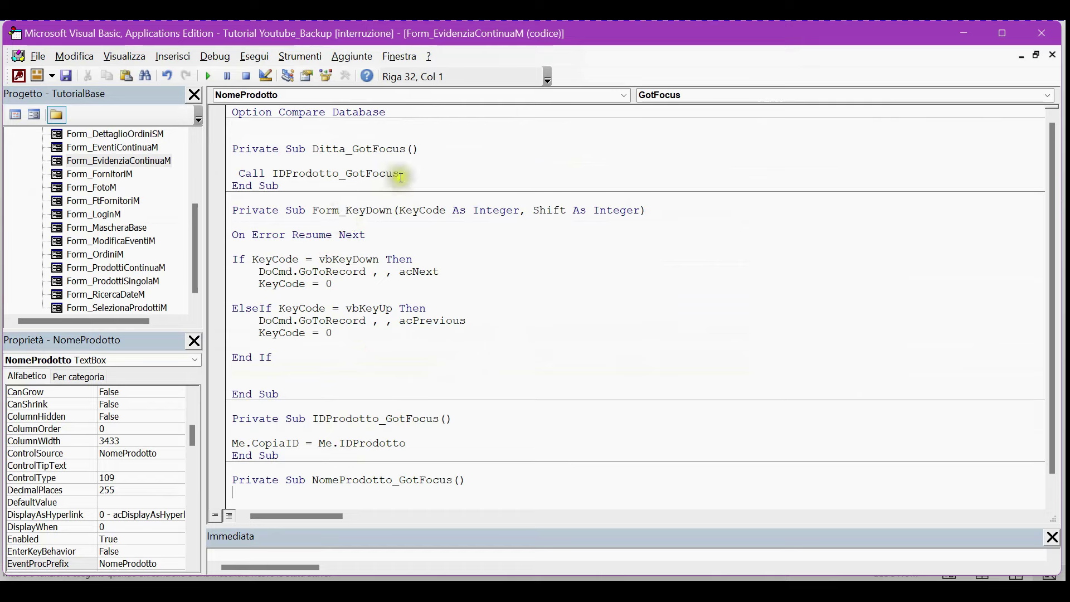
left_click_drag(401, 174, 239, 173)
key("ctrl+c")
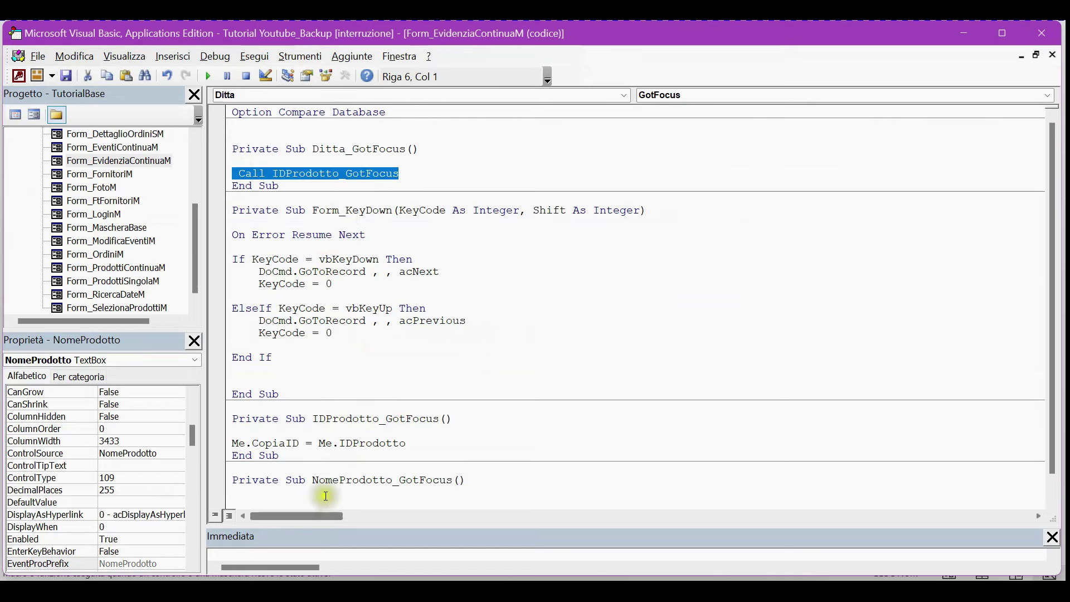
left_click(284, 496)
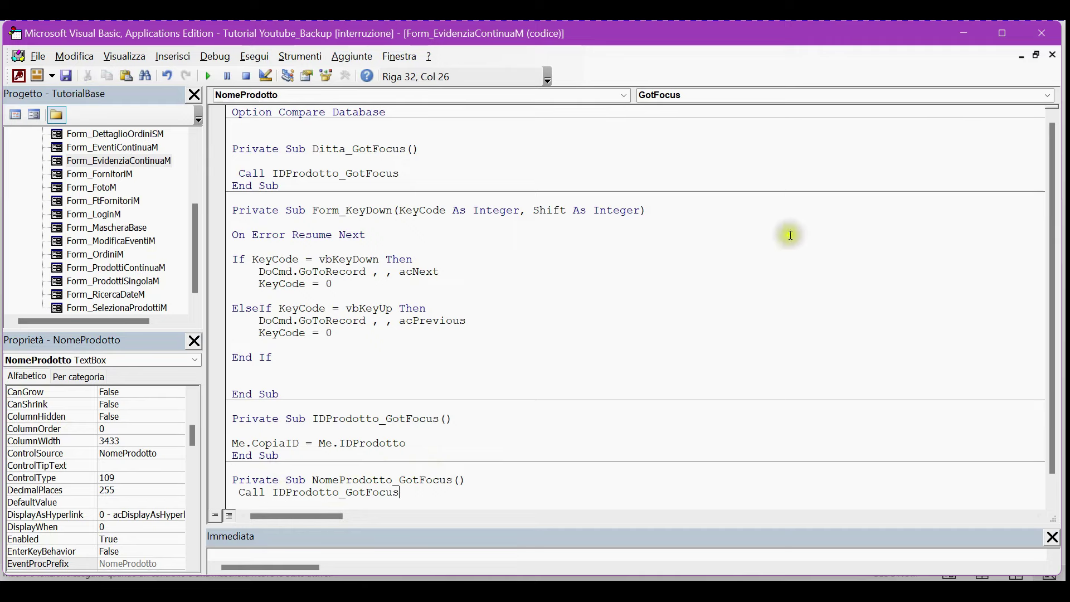
left_click(1057, 29)
Create a GotFocus procedure for the CodiceProdotto text box
left_click(407, 354)
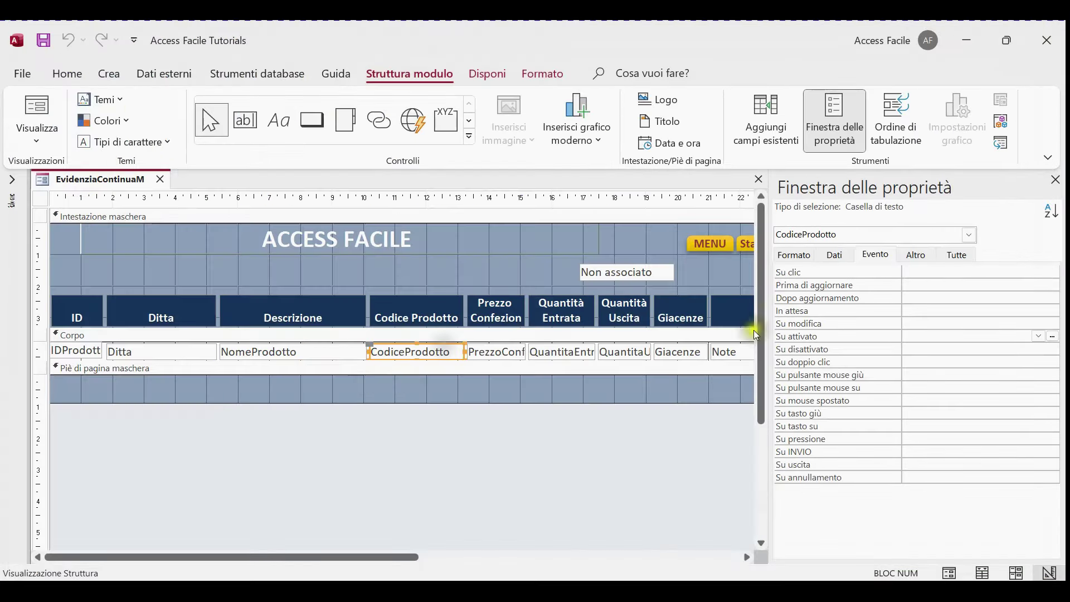
left_click(1053, 336)
left_click(480, 185)
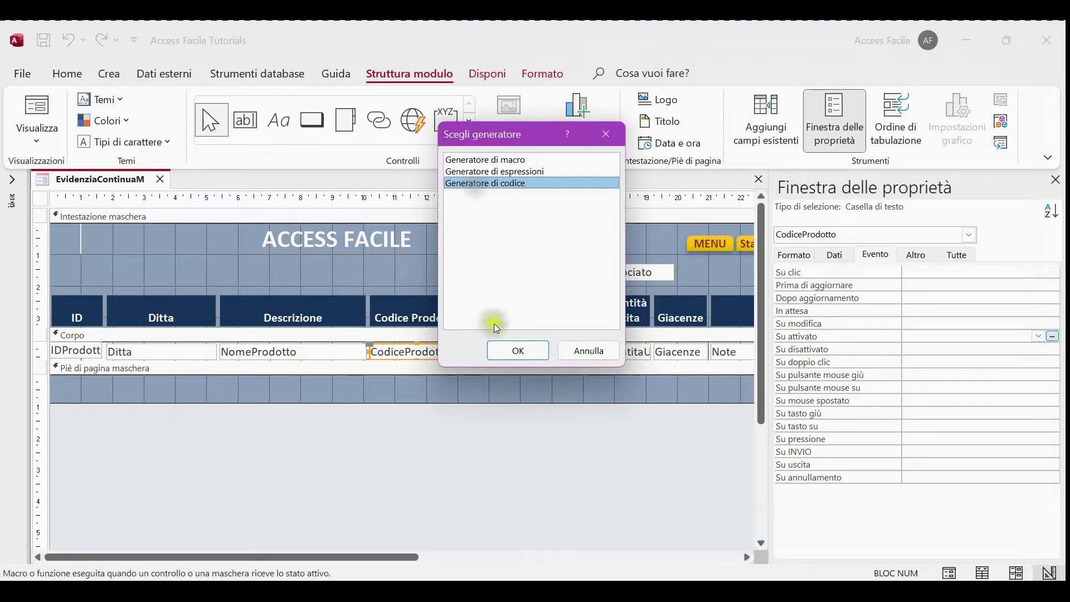
left_click(521, 351)
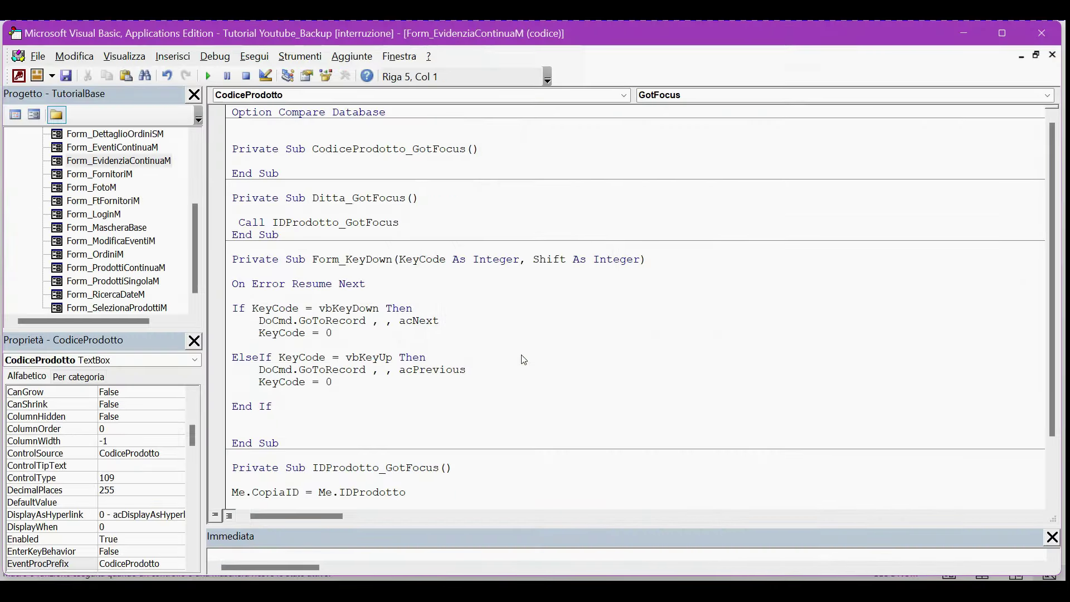
left_click(1041, 35)
Create PrezzoConfezione_GotFocus and paste the IDProdotto_GotFocus call into it
left_click(494, 352)
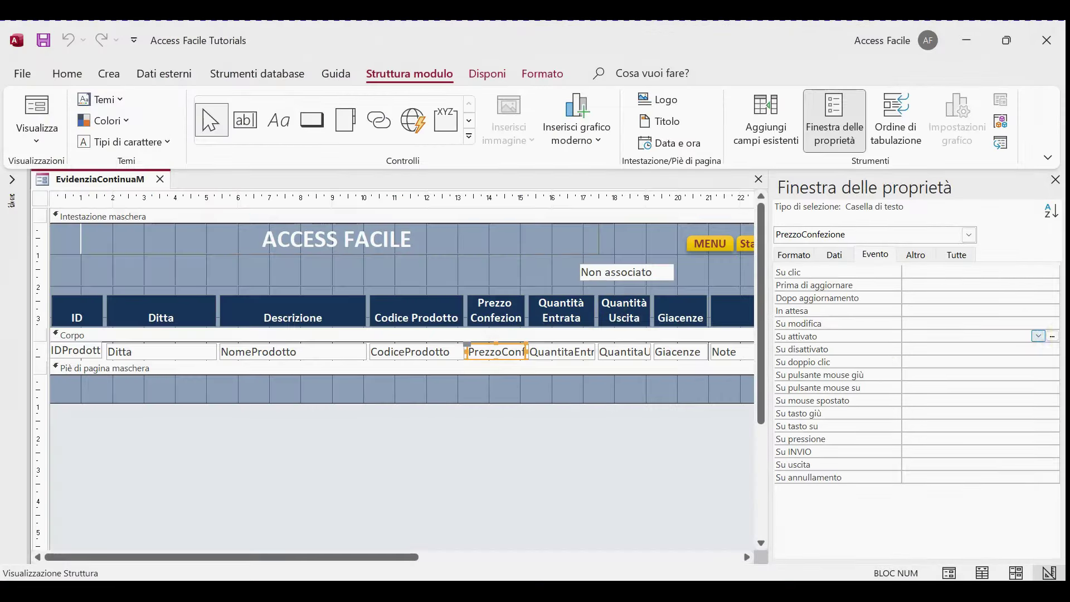
left_click(1054, 337)
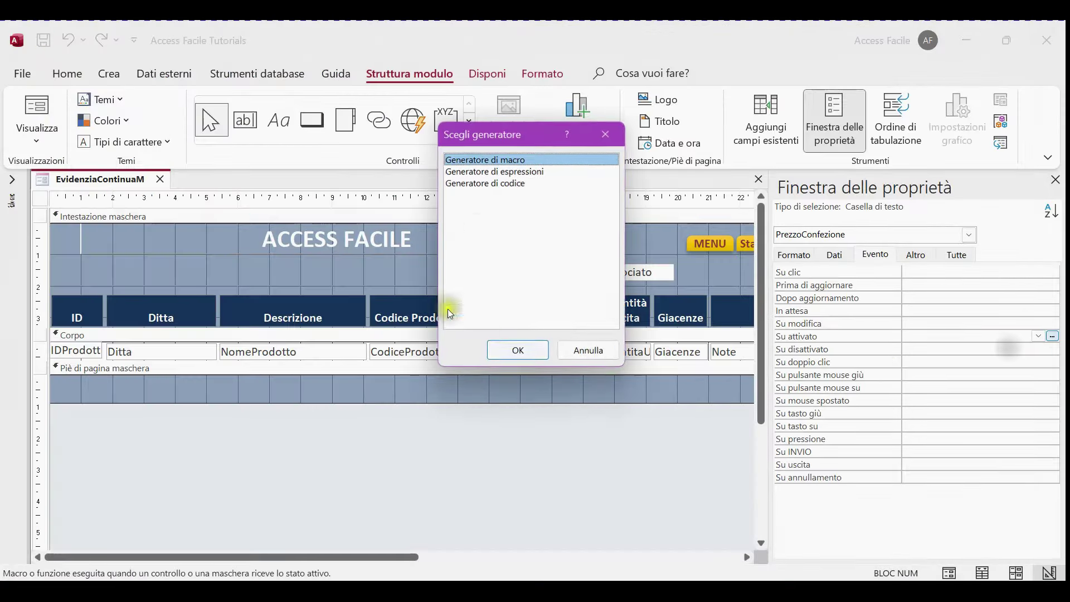
left_click(479, 185)
left_click(519, 351)
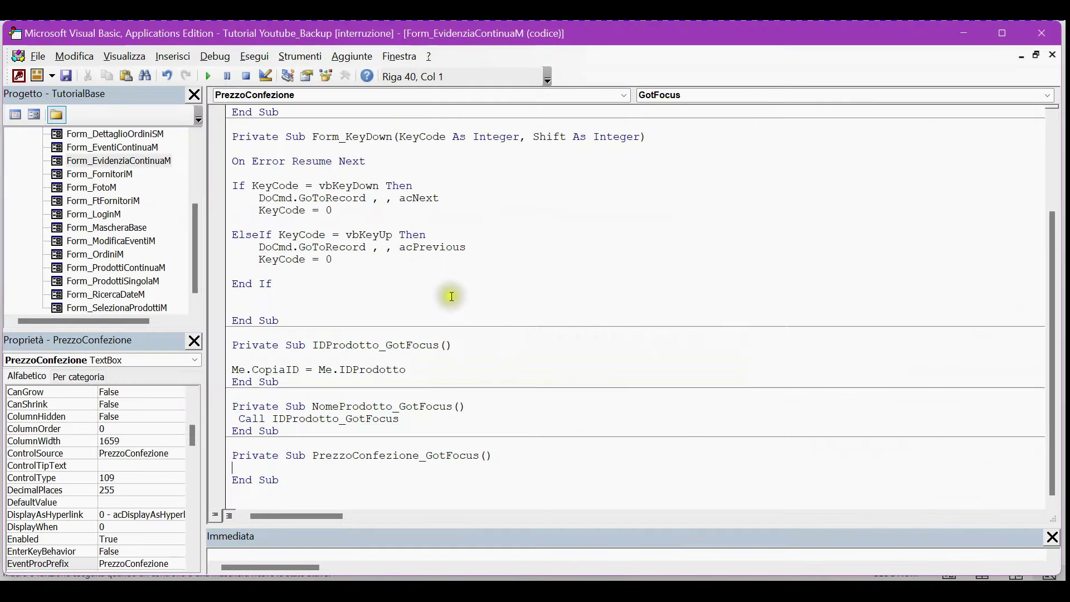
key("ctrl+v")
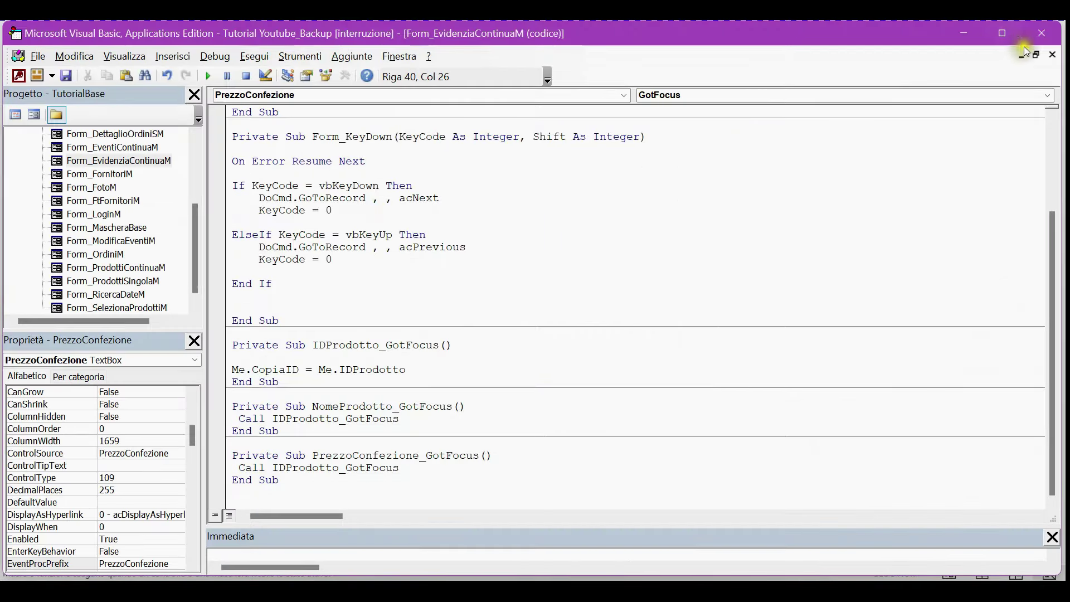
left_click(1042, 34)
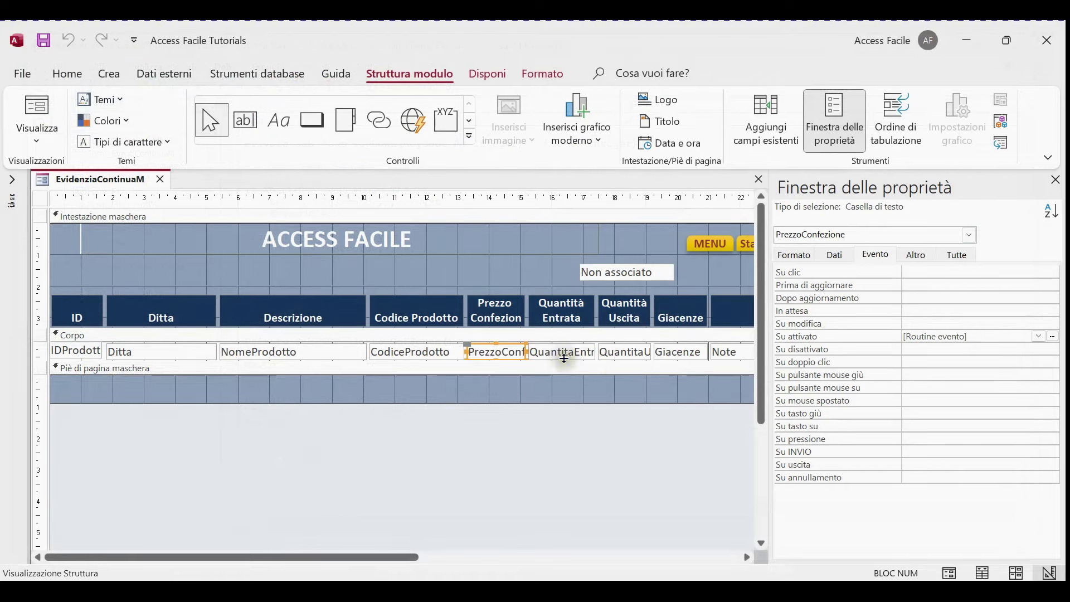
Create GotFocus procedures for QuantitaEntrata and QuantitaUscita
left_click(565, 357)
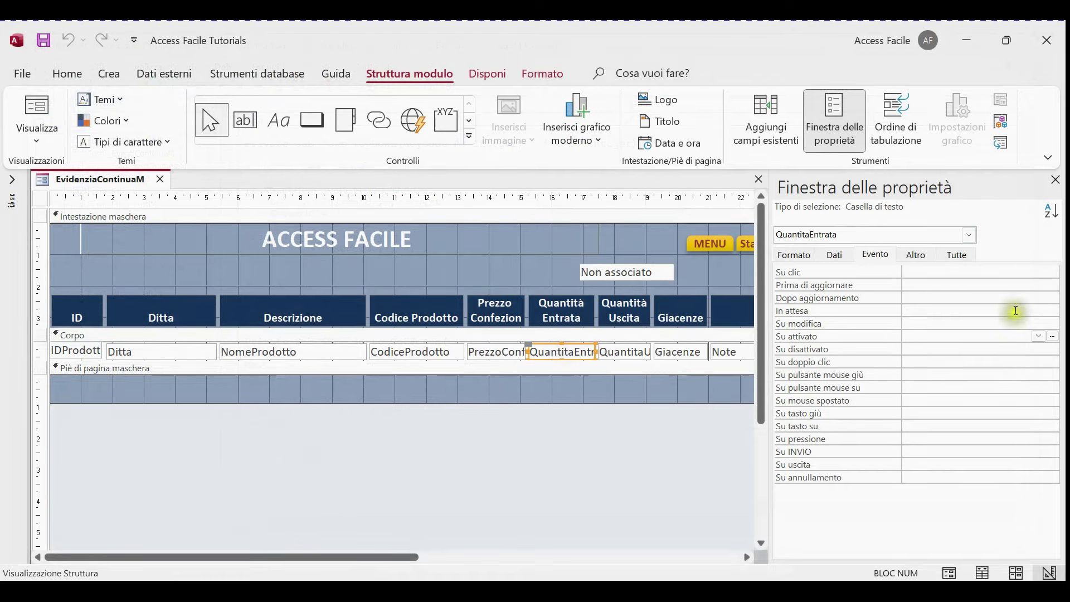
left_click(1053, 336)
left_click(514, 183)
left_click(516, 348)
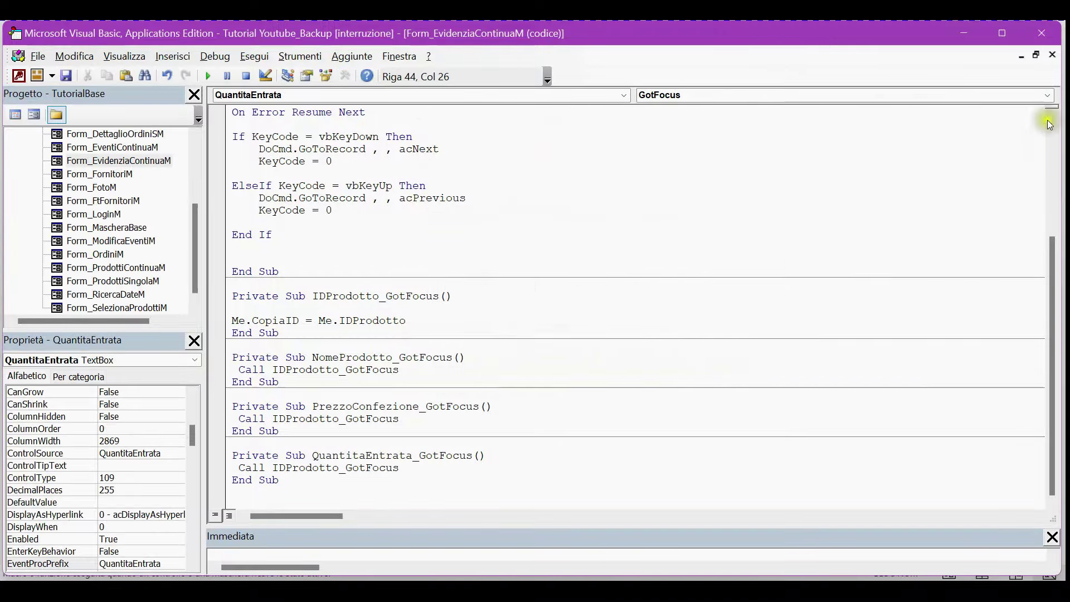
left_click(1042, 33)
left_click(617, 351)
left_click(1053, 336)
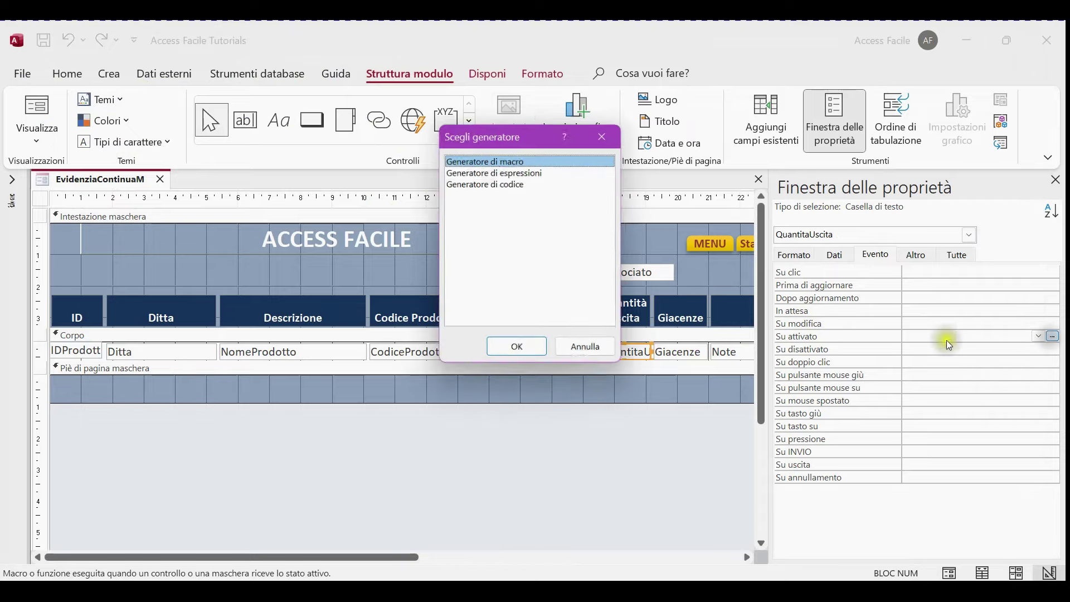
left_click(488, 183)
left_click(519, 350)
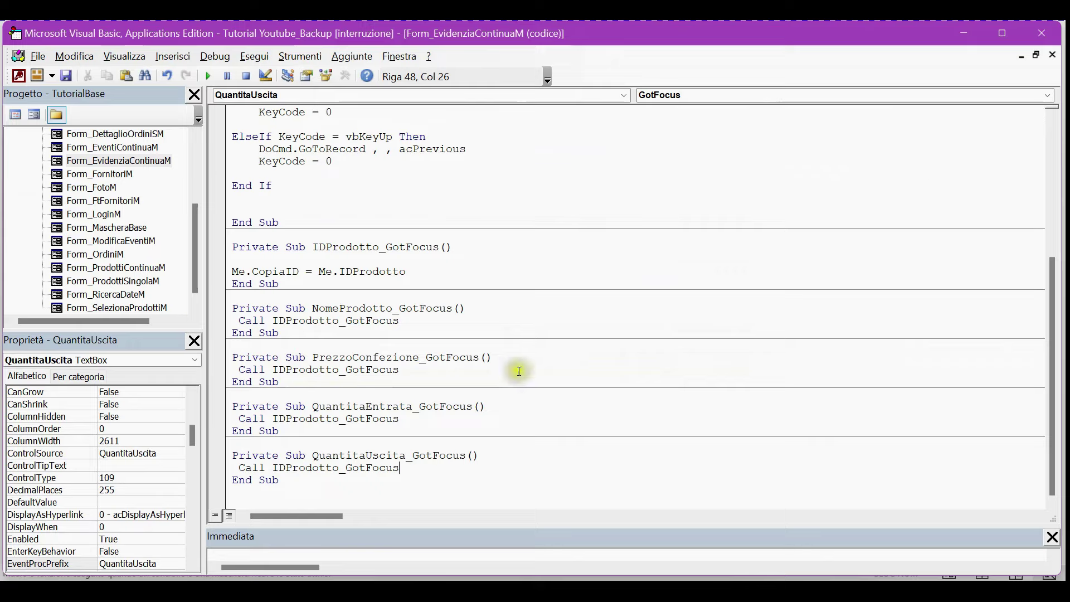
left_click(1030, 35)
Create GotFocus procedures for Giacenze and Note, pasting the IDProdotto_GotFocus call into Note
left_click(681, 352)
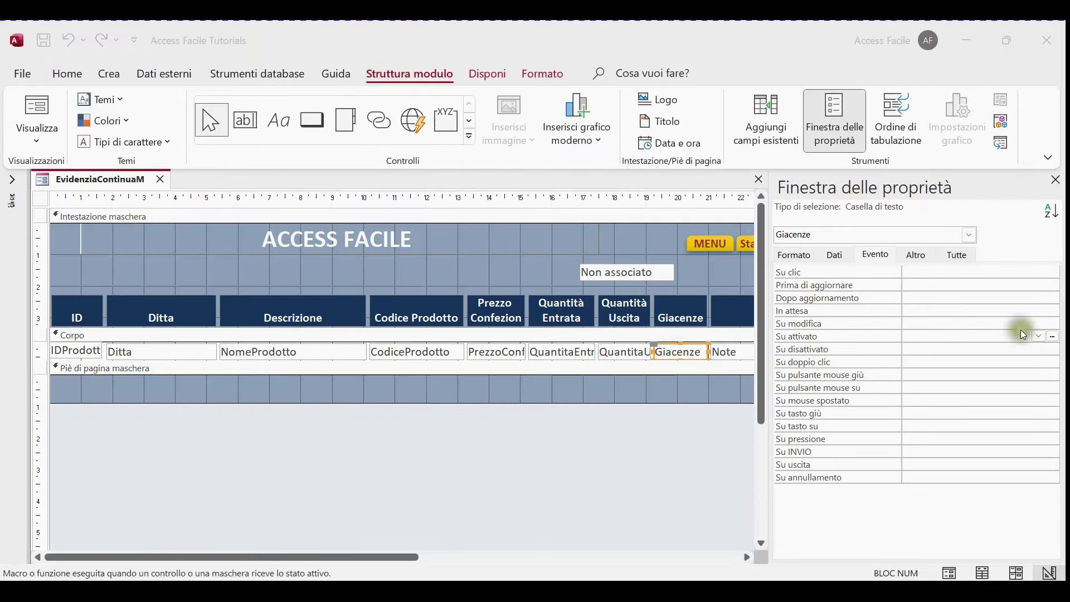
left_click(1055, 337)
left_click(501, 182)
left_click(510, 355)
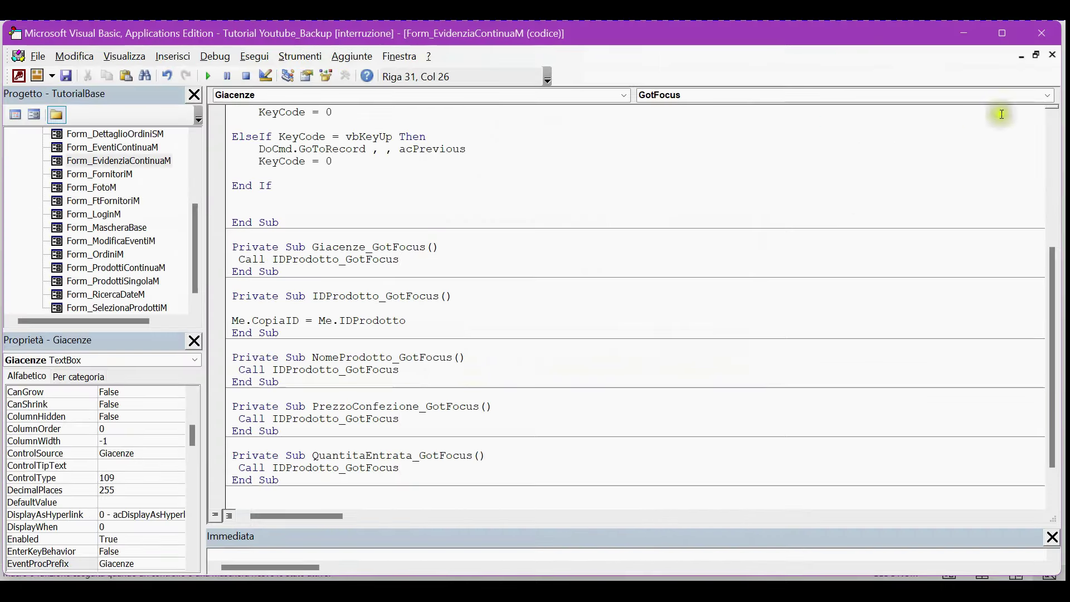
left_click(1041, 33)
left_click(714, 361)
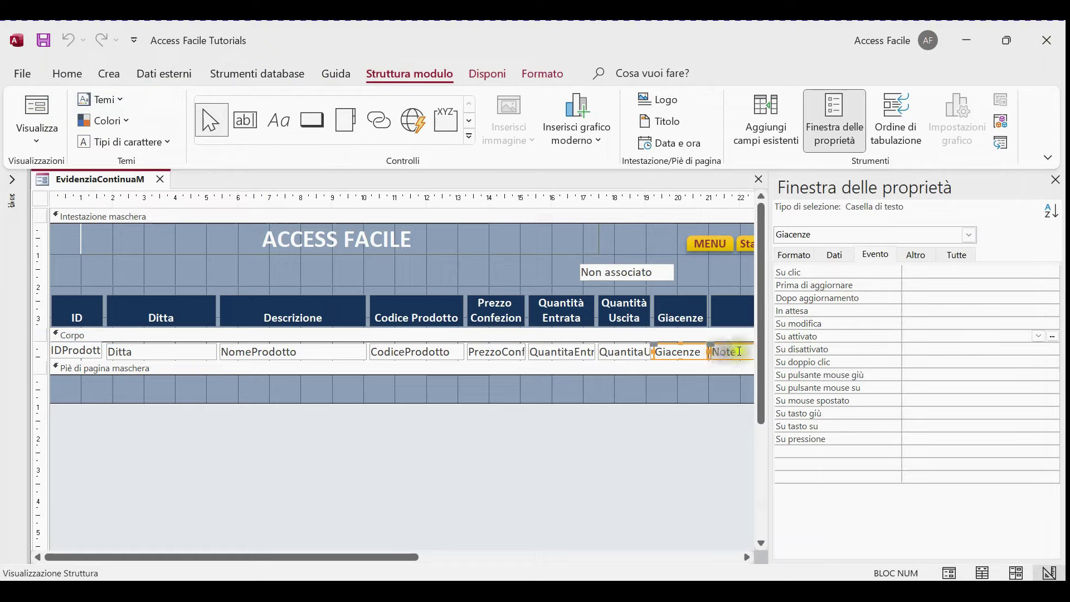
left_click(1052, 336)
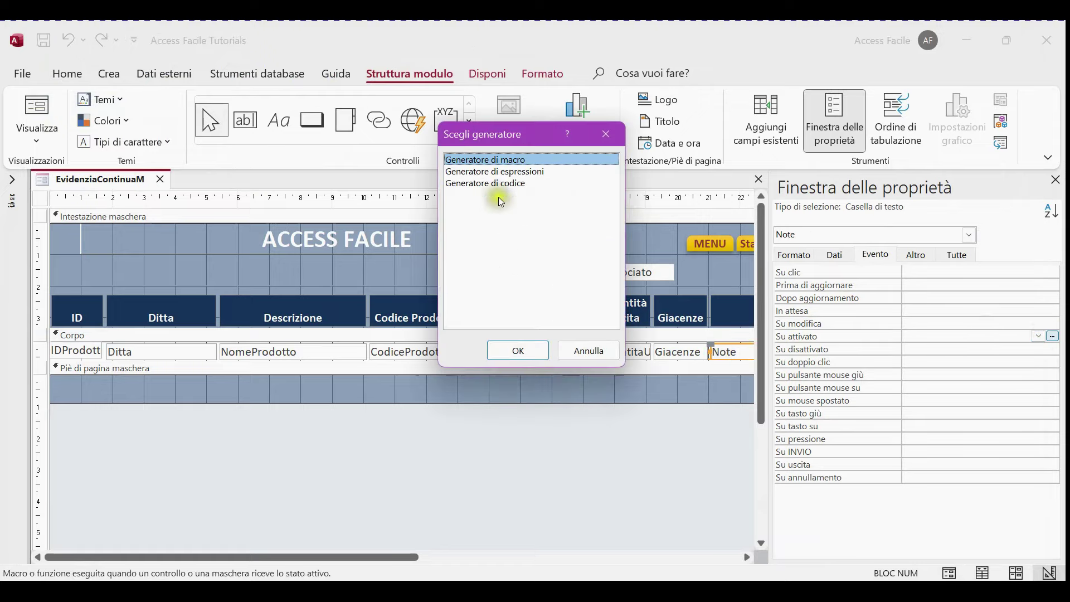
left_click(491, 184)
left_click(522, 340)
type("Call IDProdotto_GotFocus")
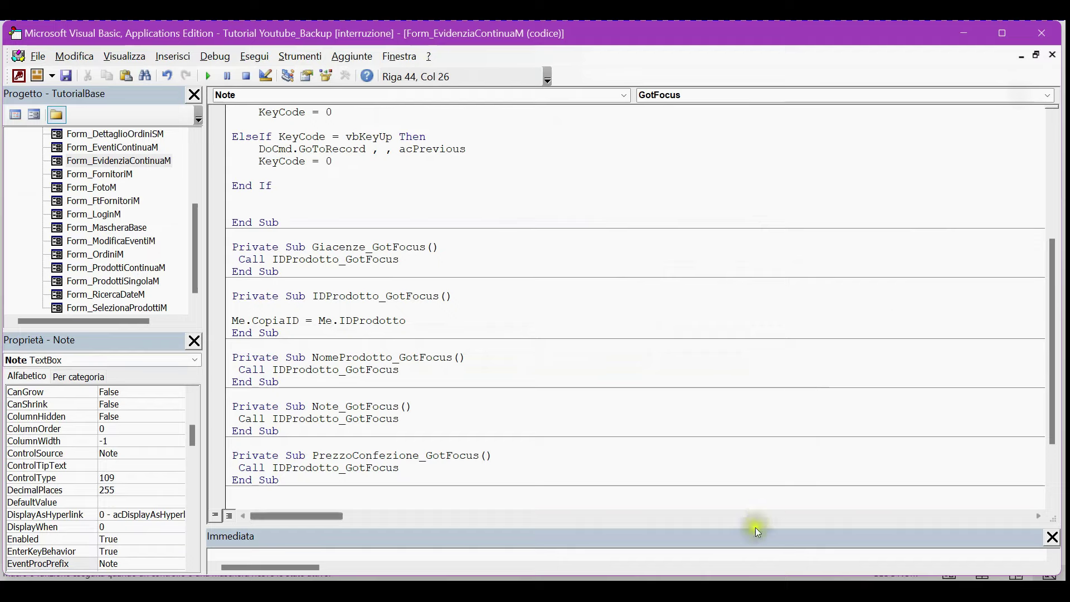
left_click(1042, 33)
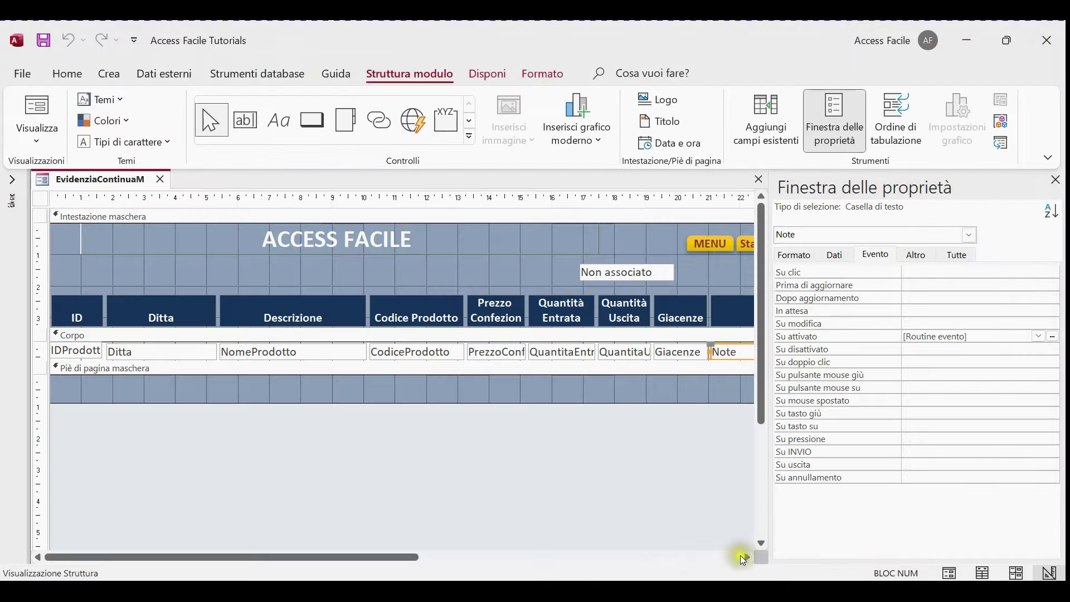
Create a GotFocus procedure for the Valore Magazzino calculated text box
left_click(744, 557)
left_click(676, 354)
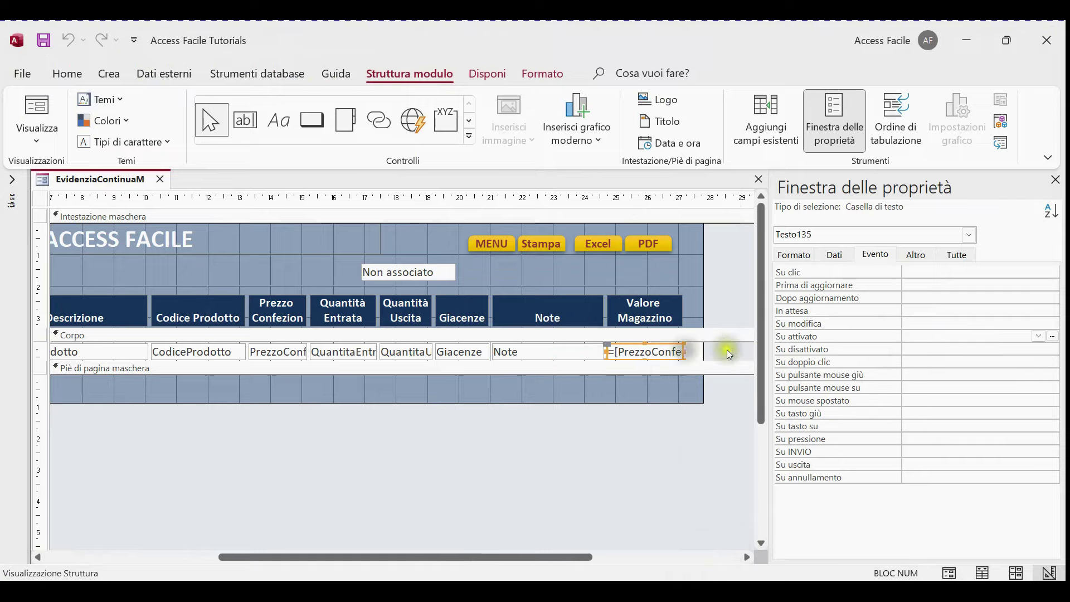
left_click(1054, 338)
left_click(485, 184)
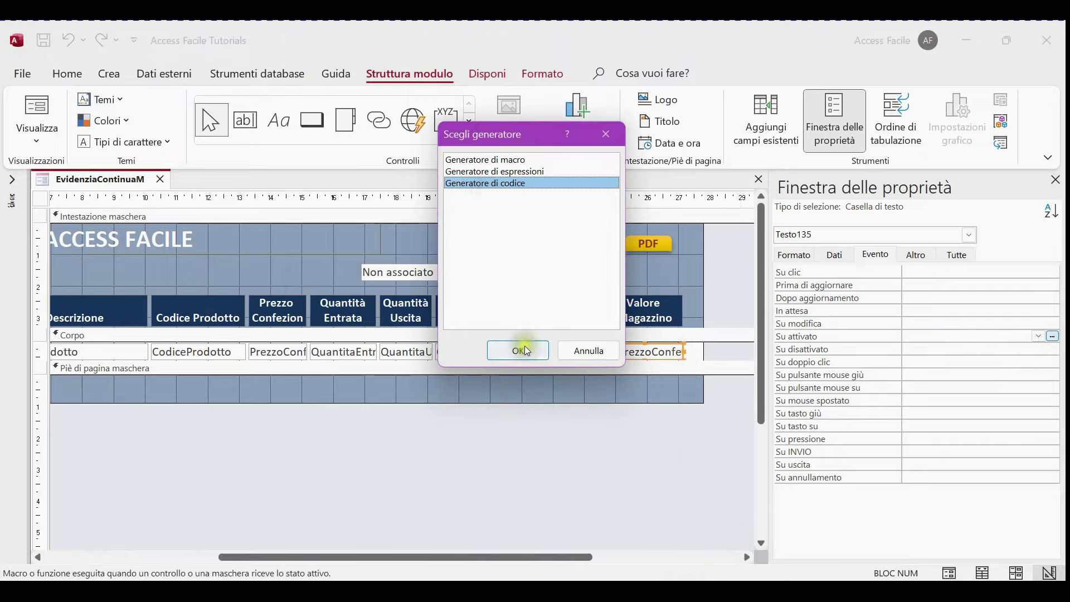
left_click(527, 350)
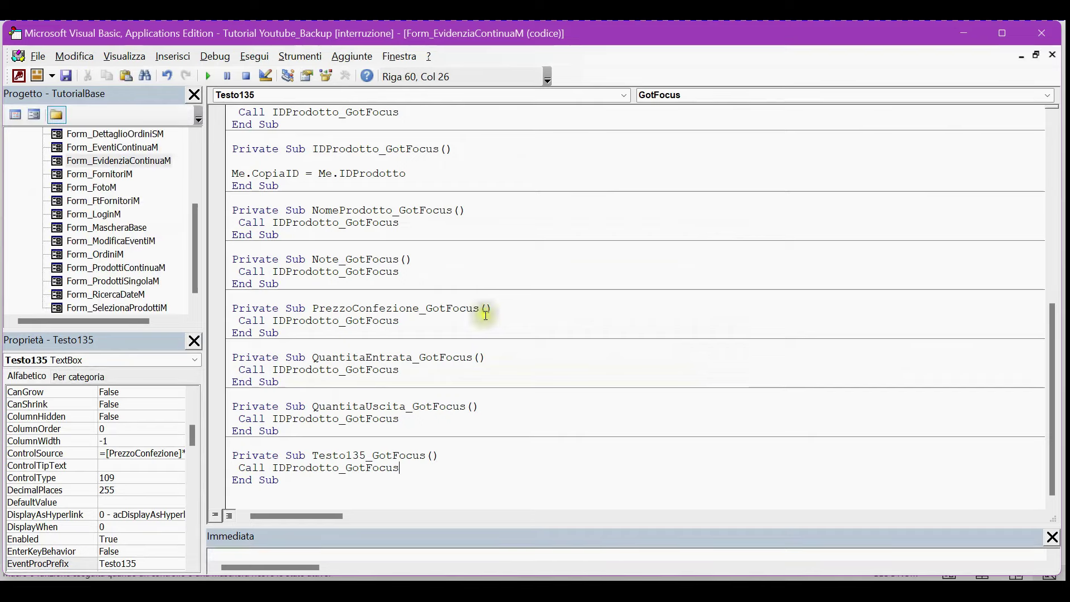
left_click(1042, 33)
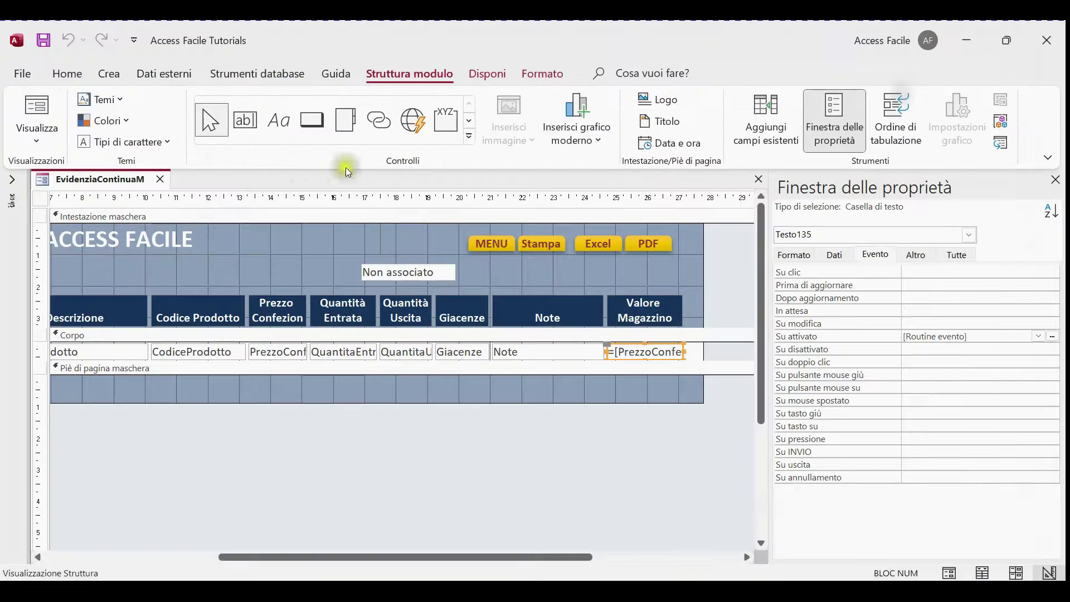
right_click(81, 177)
right_click(106, 183)
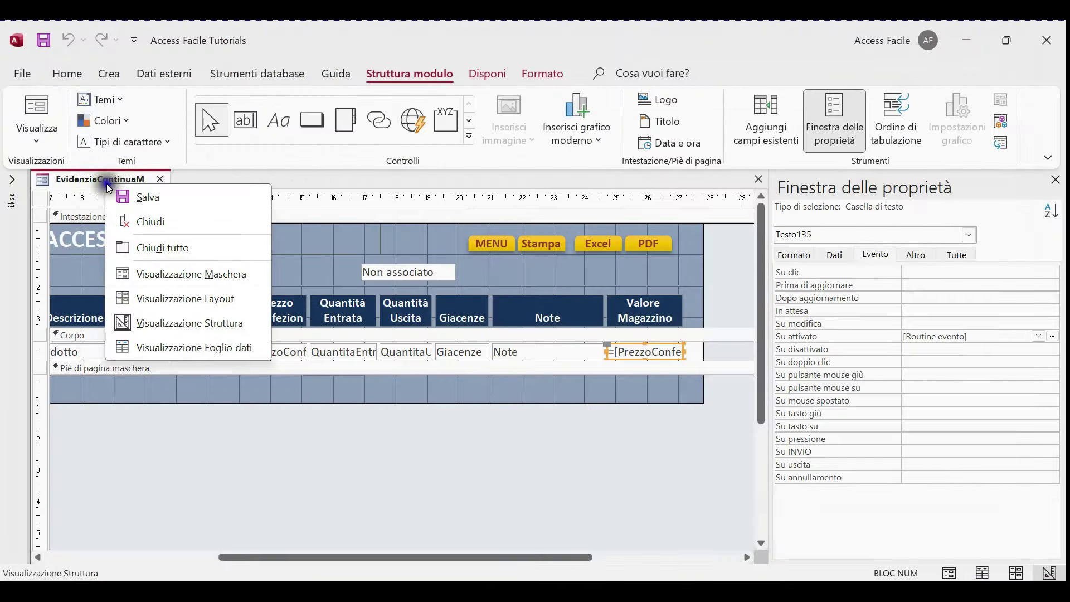
Switch the form to Form view and move its window up and right
left_click(179, 273)
left_click(338, 232)
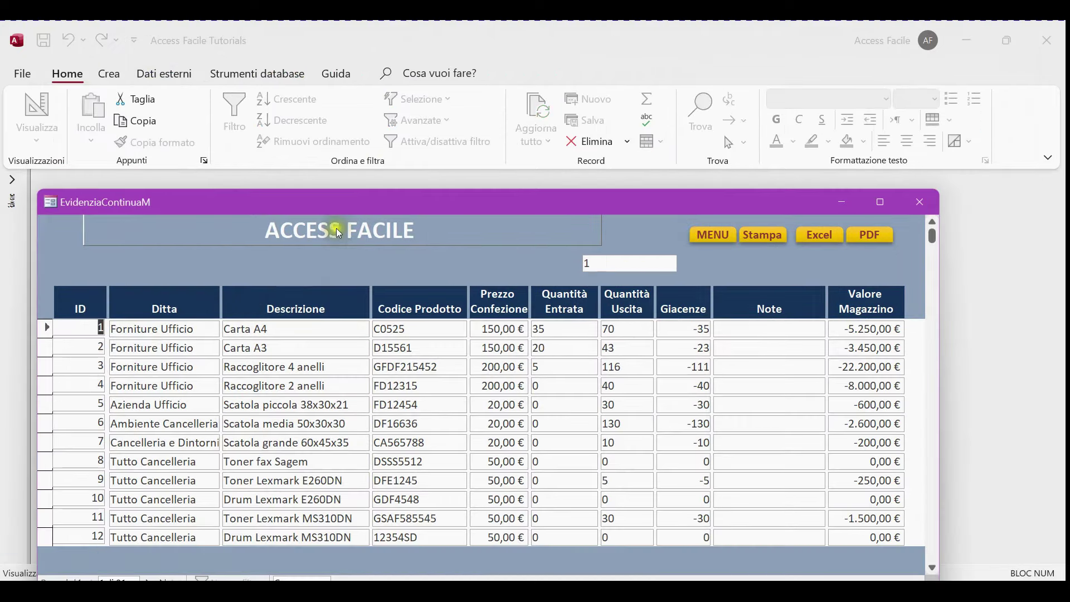
left_click_drag(353, 209, 420, 133)
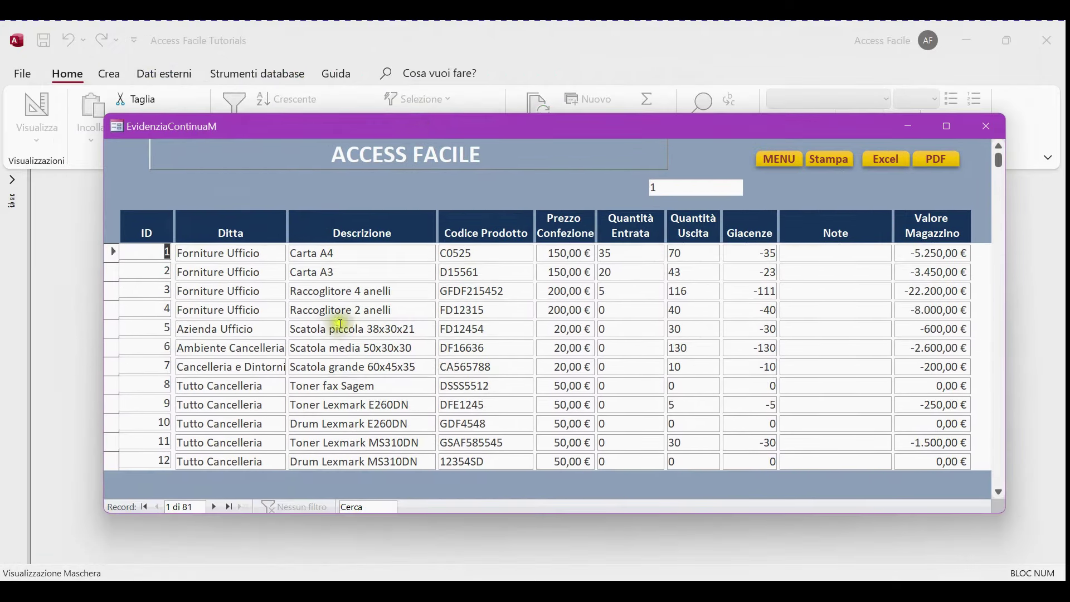
Click records 5, 11, 6, 9, 10, 12 and 5 to confirm CopiaID updates, then return to Design view
left_click(206, 330)
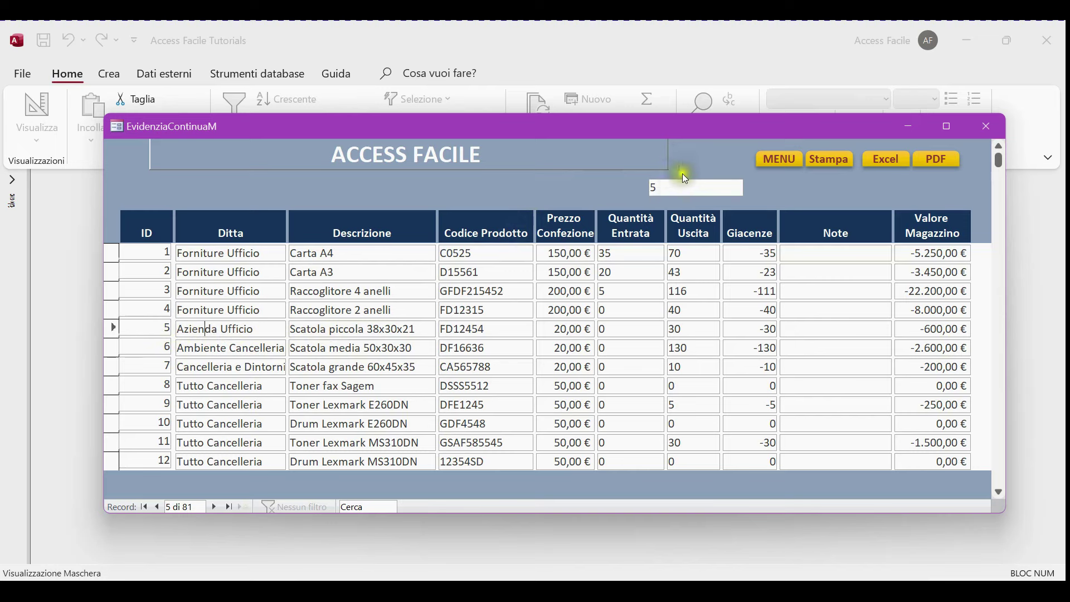
left_click(625, 445)
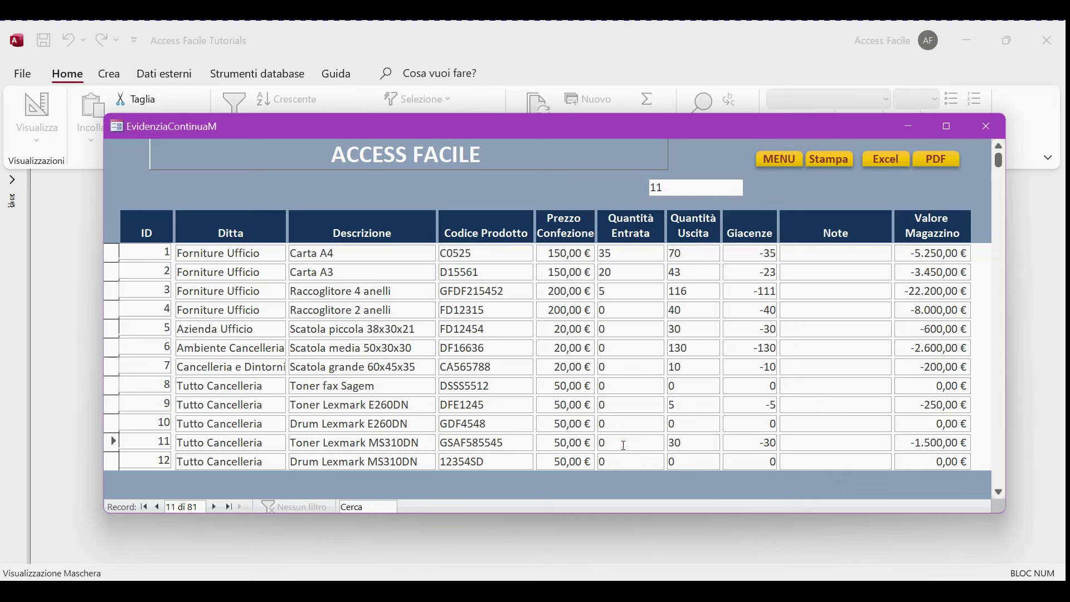
left_click(732, 347)
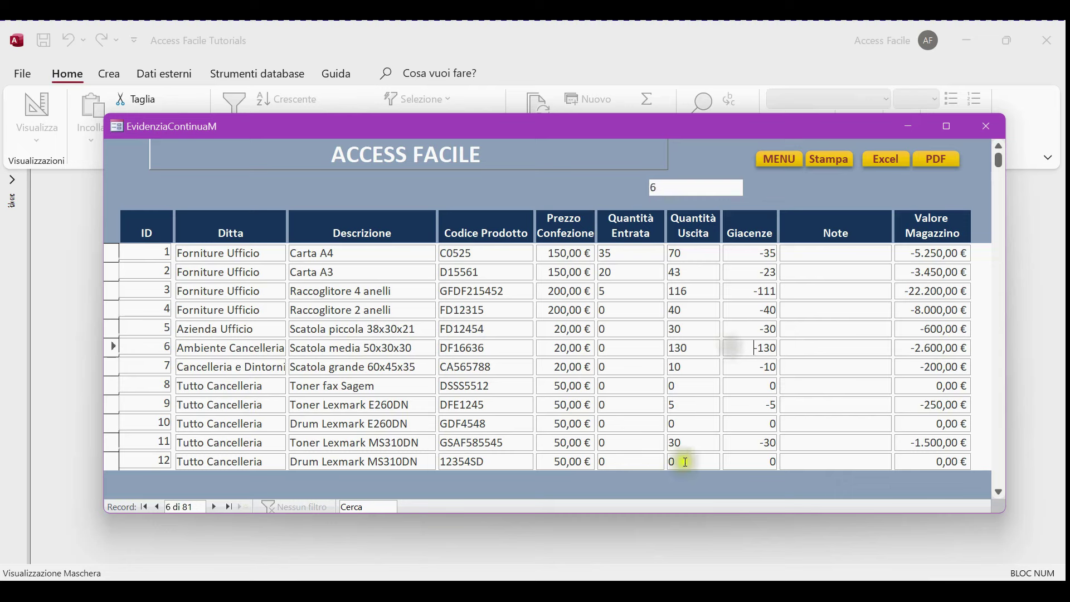
left_click(507, 408)
left_click(772, 422)
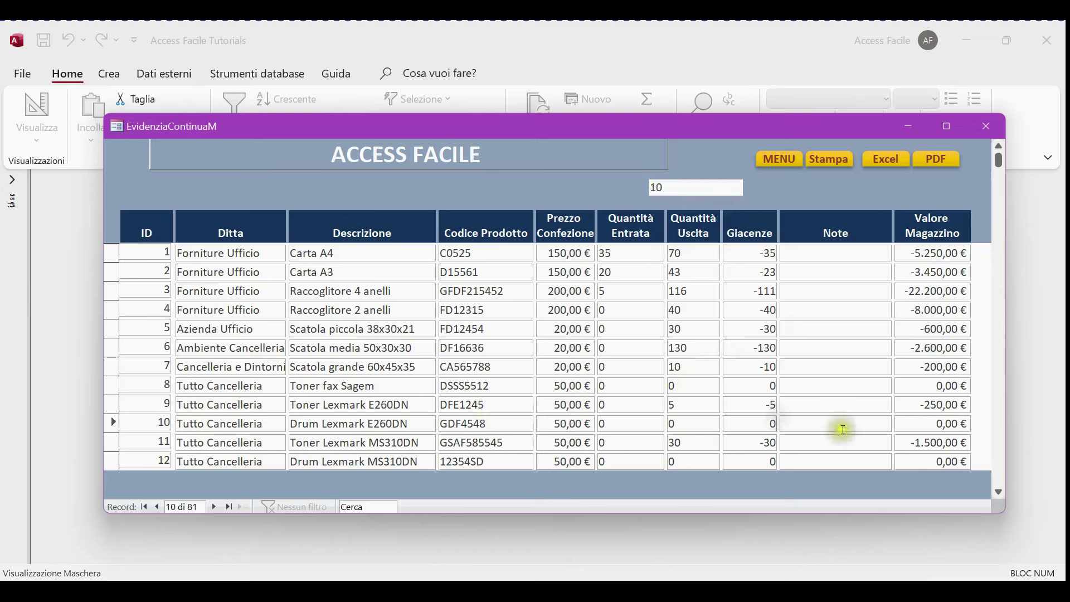
left_click(940, 456)
left_click(589, 330)
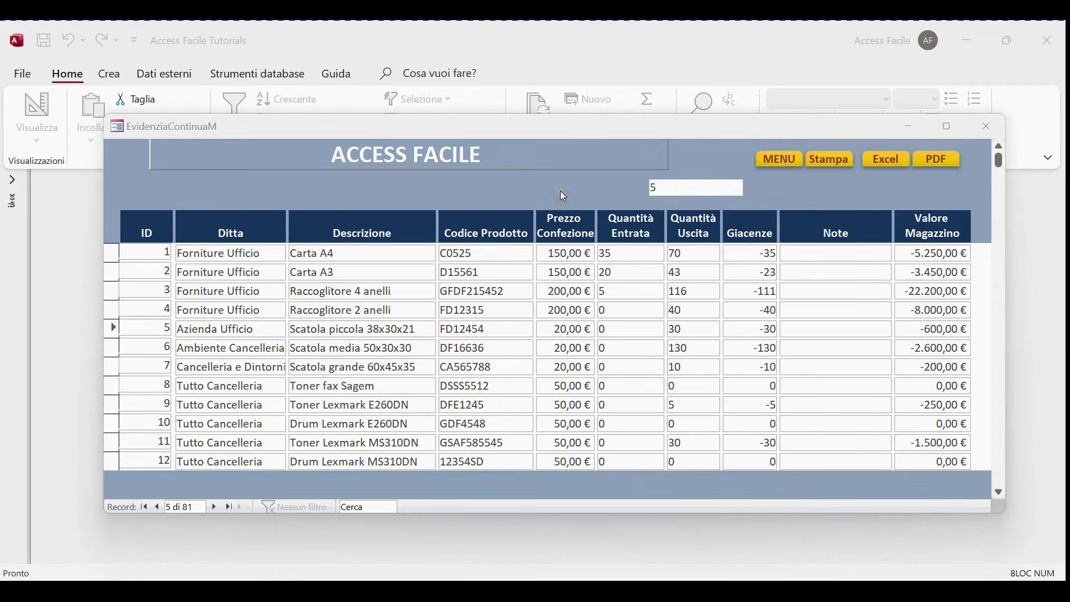
right_click(504, 178)
left_click(572, 223)
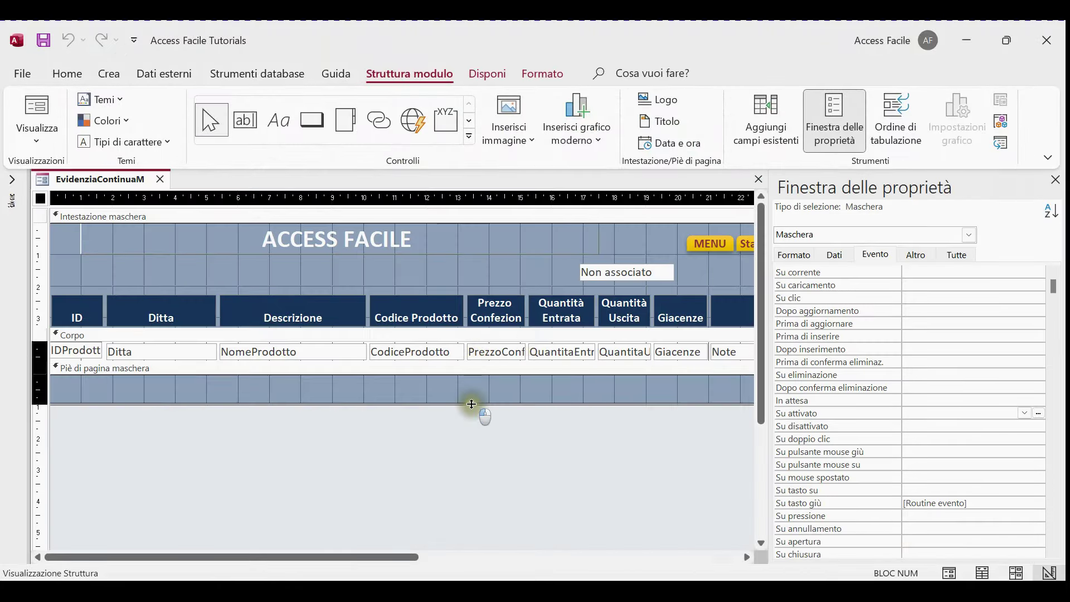
Drag the Corpo section taller, bottom-align all its controls and nudge them down
left_click_drag(477, 361, 475, 405)
left_click(39, 354)
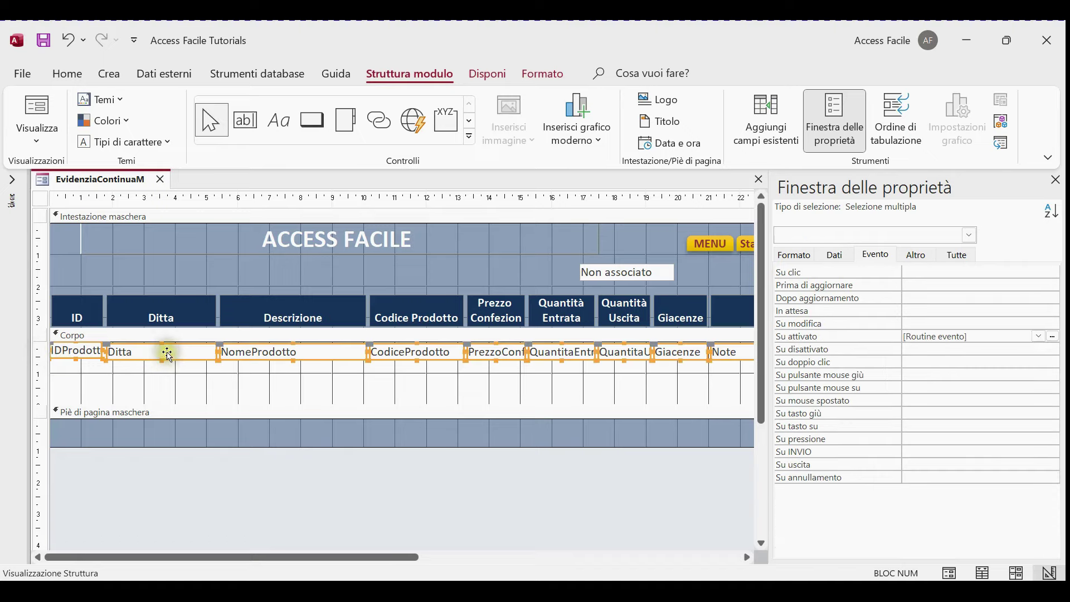
right_click(165, 351)
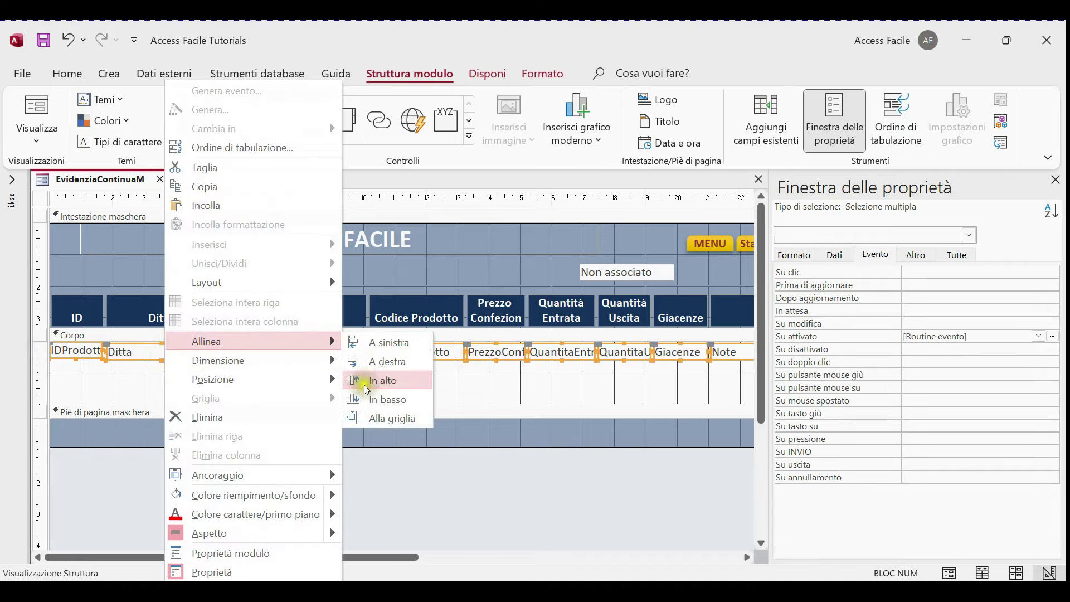
left_click(369, 399)
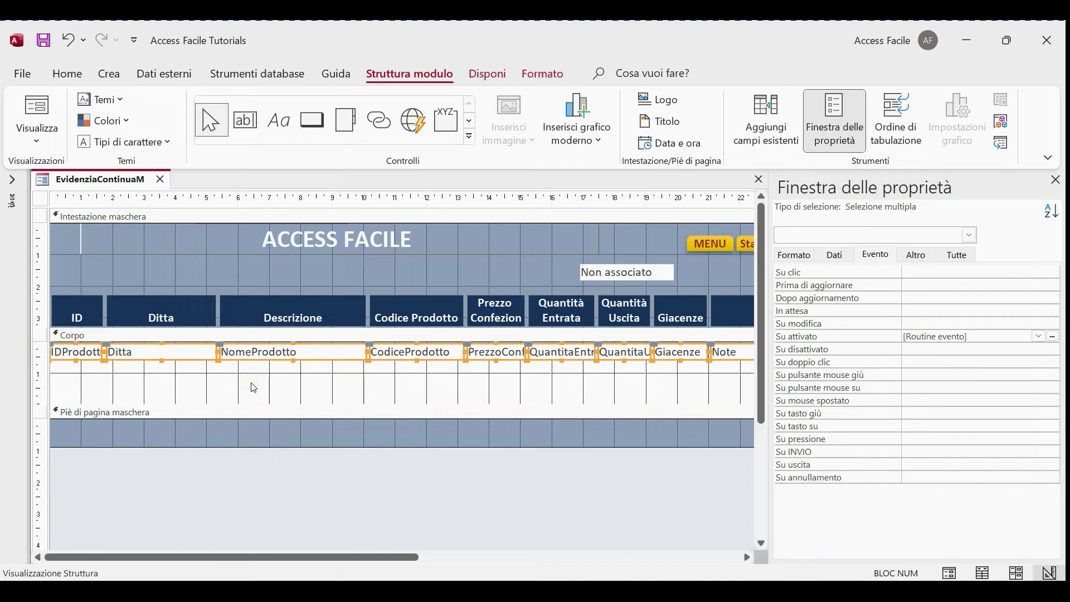
key("Down")
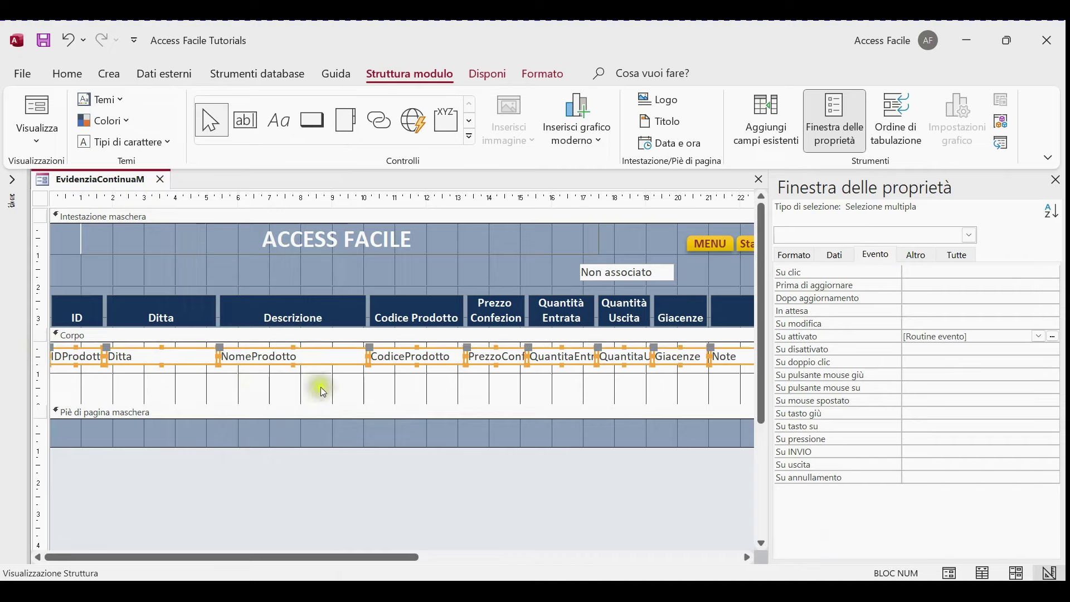
left_click(766, 124)
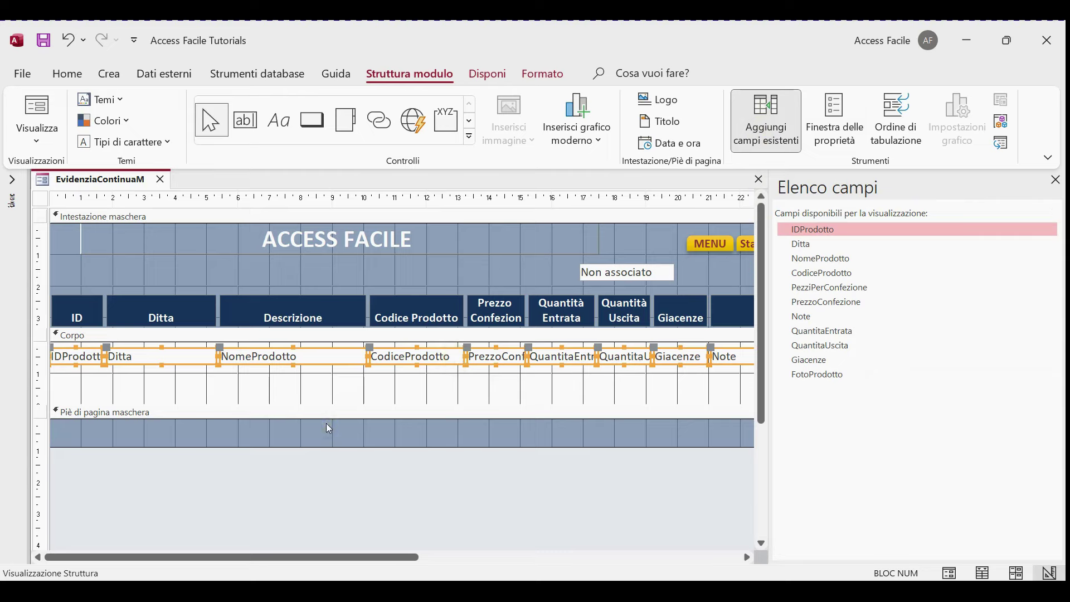
Add an IDProdotto field to the Corpo section and delete its label
left_click_drag(811, 229, 134, 386)
left_click(72, 388)
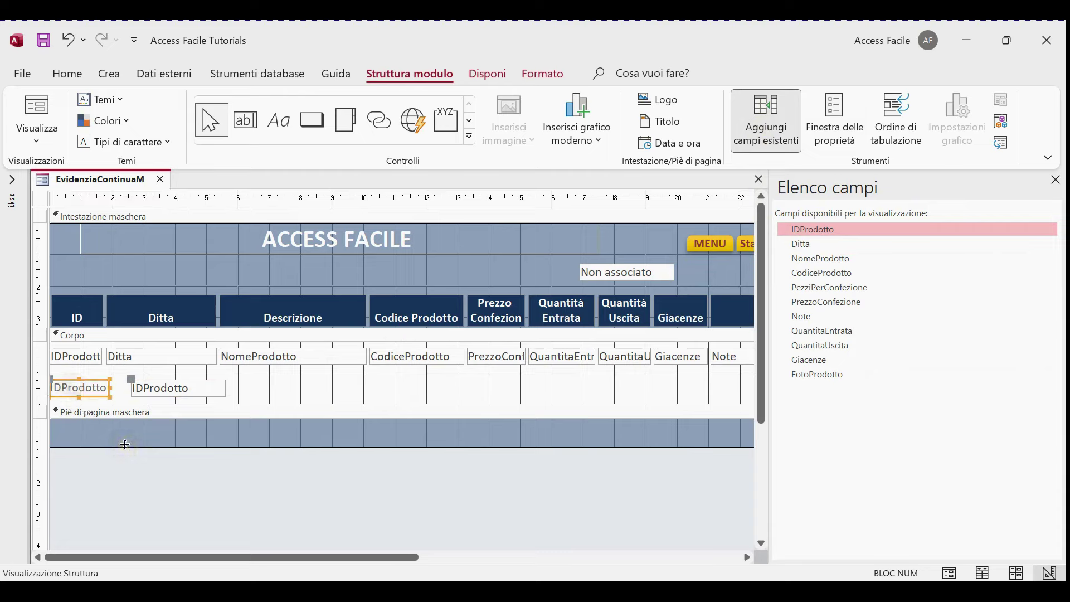
key("Delete")
Set the IDProdotto text box to font size 1 and move it to the row's left edge
left_click(148, 390)
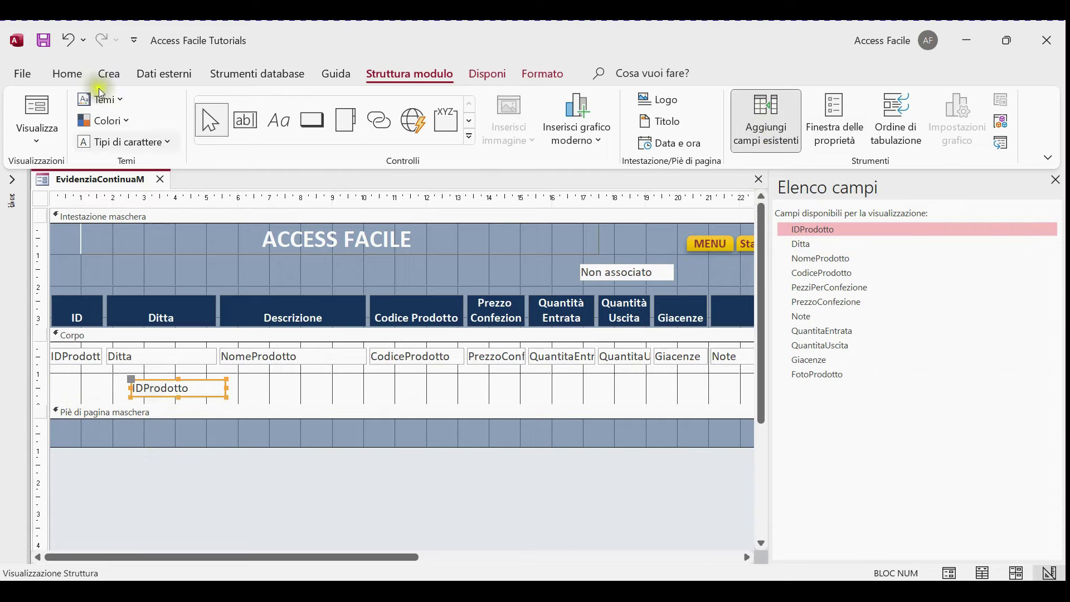
left_click(68, 75)
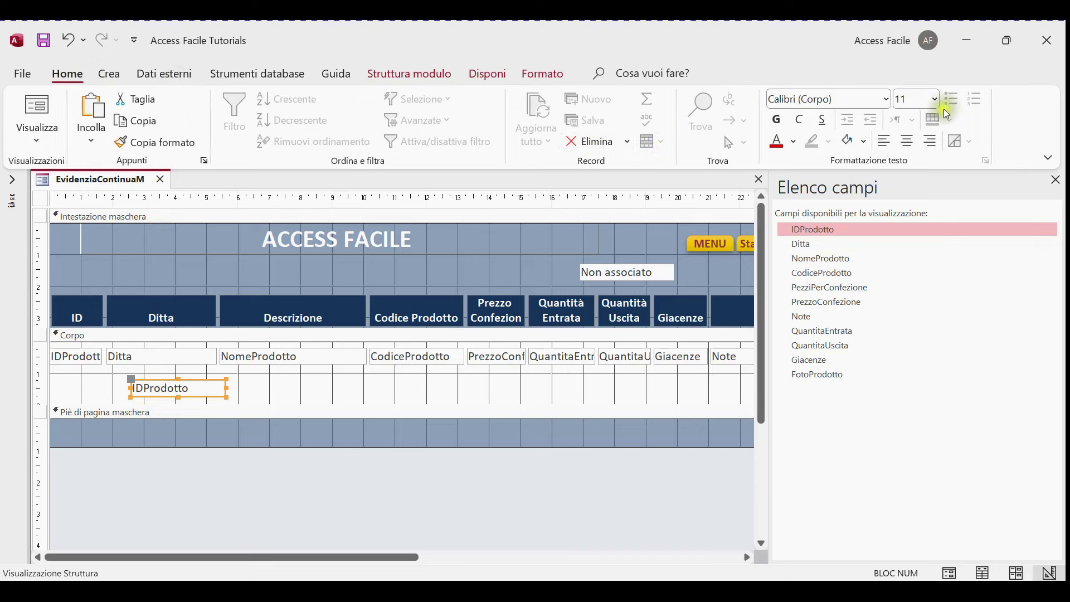
left_click(886, 99)
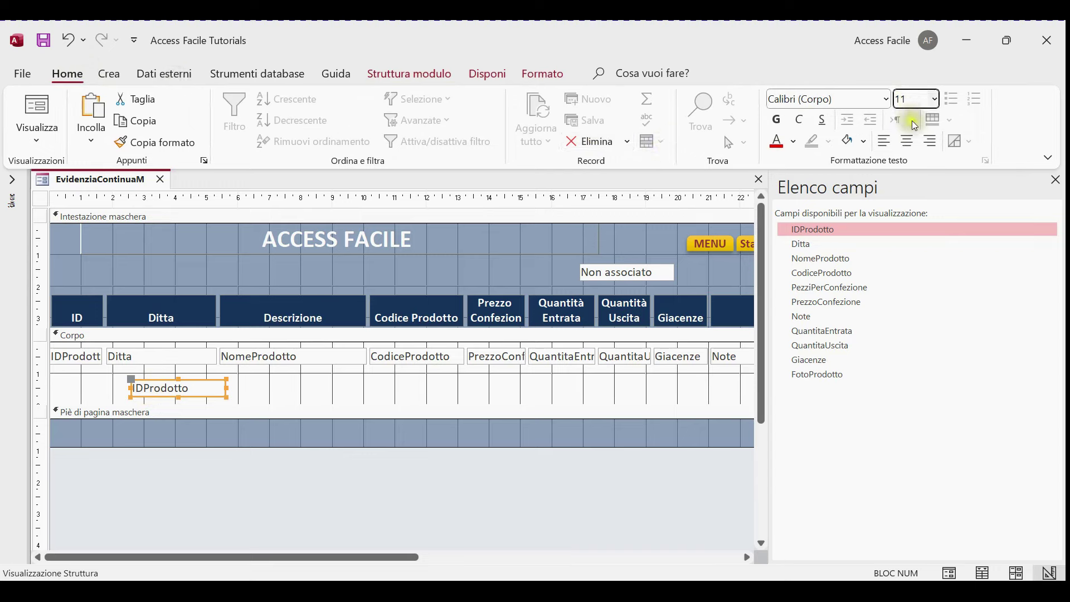
type("1")
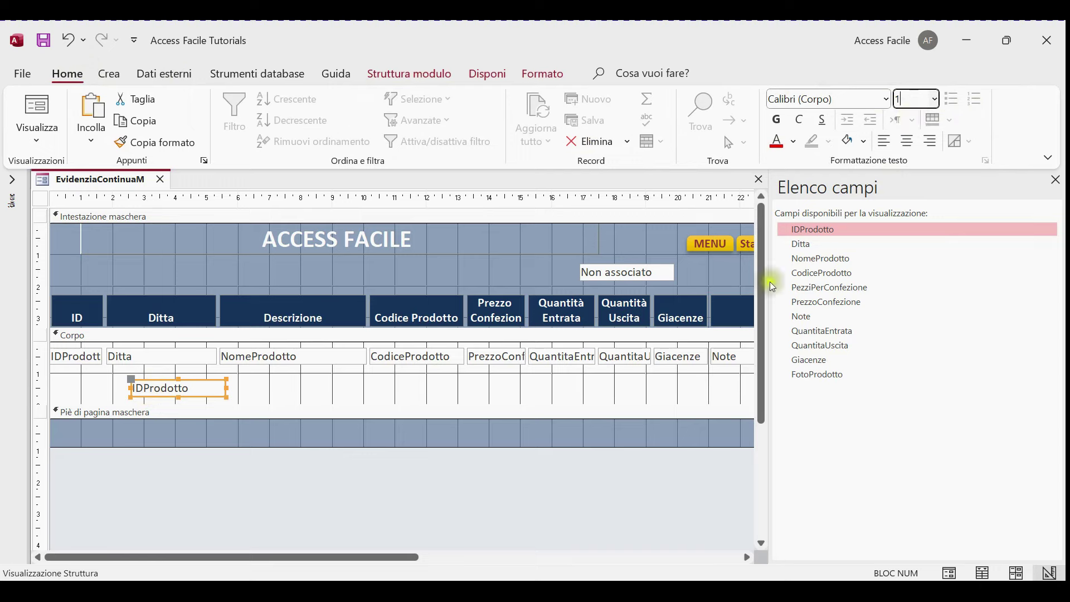
left_click(300, 393)
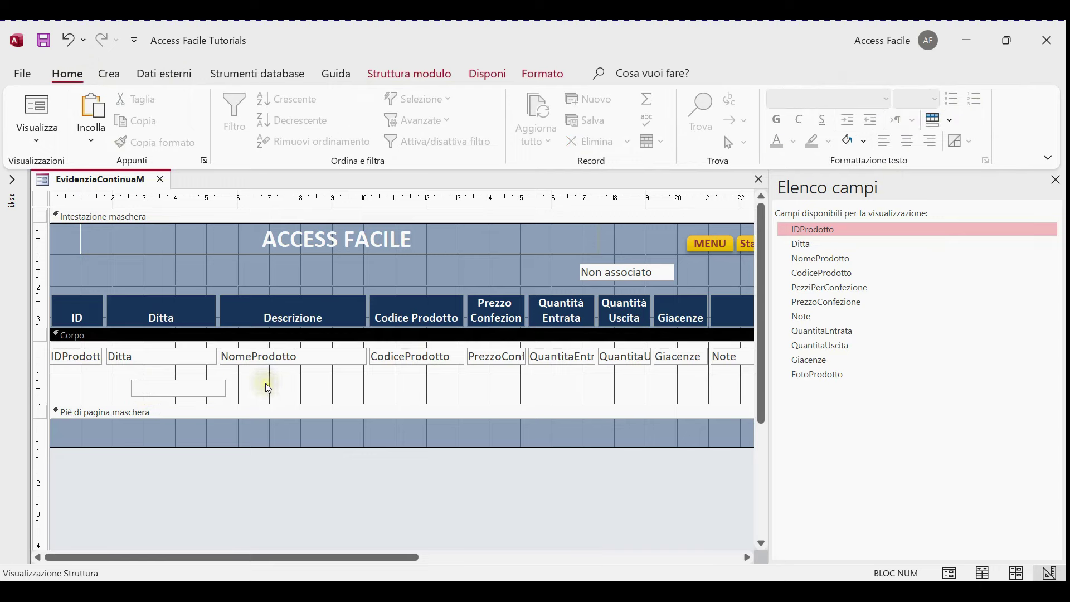
left_click(137, 387)
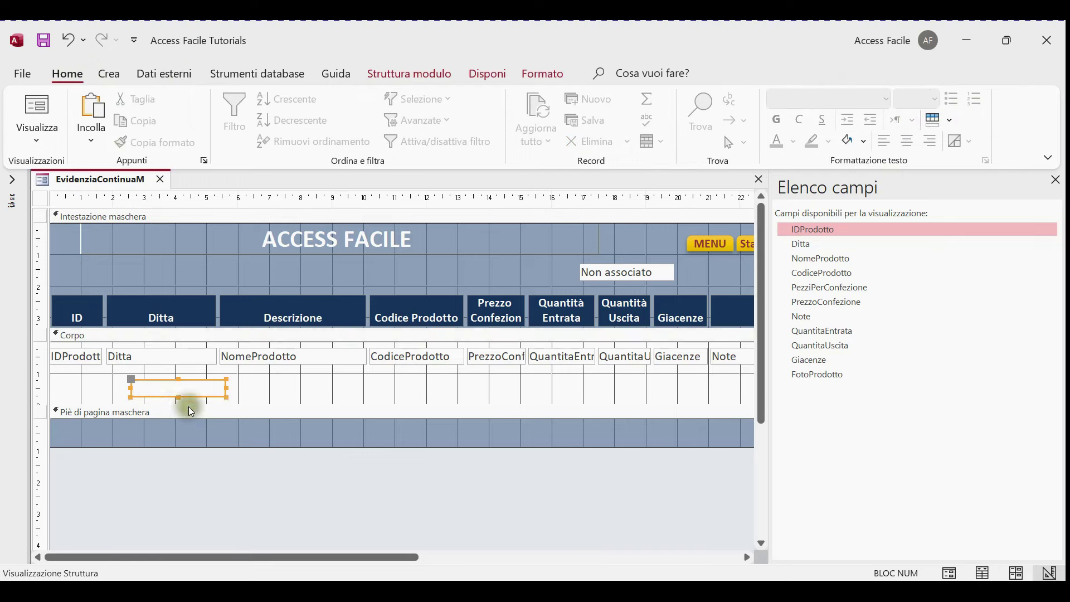
left_click_drag(134, 384, 52, 353)
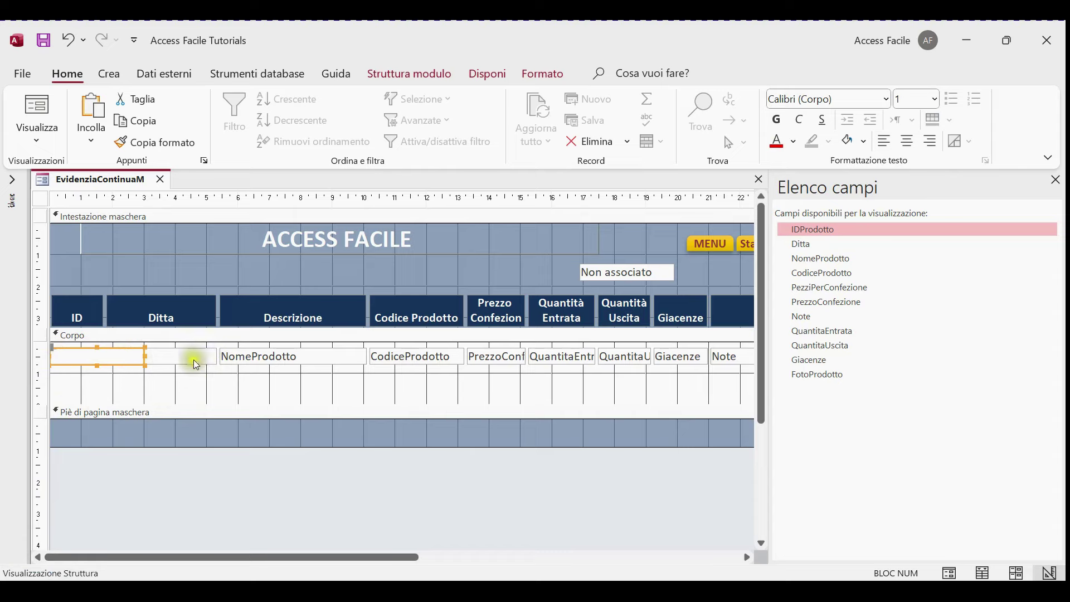
Stretch the IDProdotto box across the whole record row and shorten the Corpo section
left_click(1056, 179)
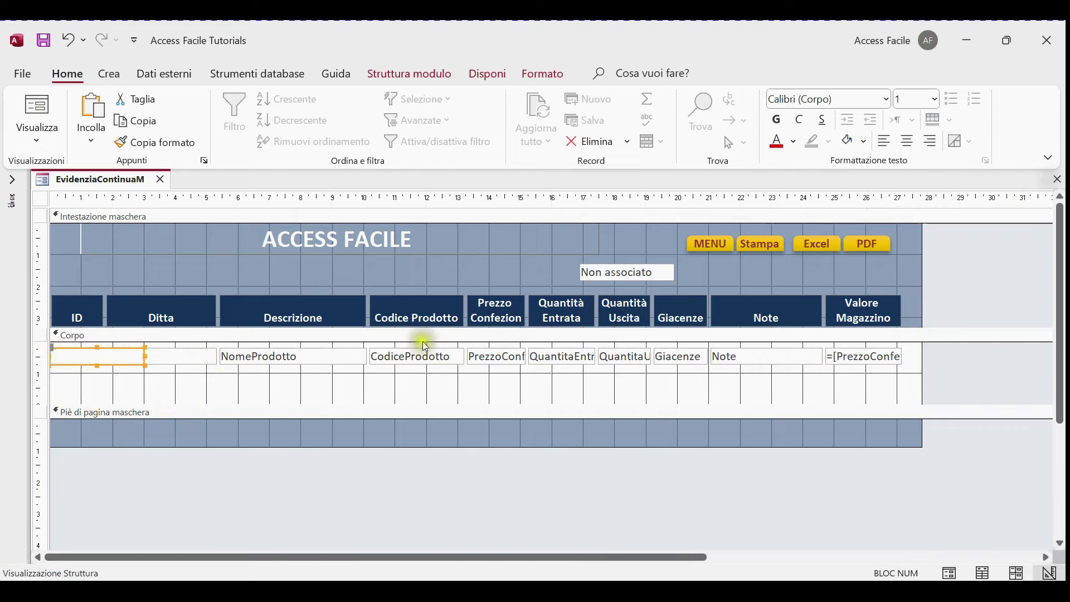
left_click_drag(144, 356, 842, 370)
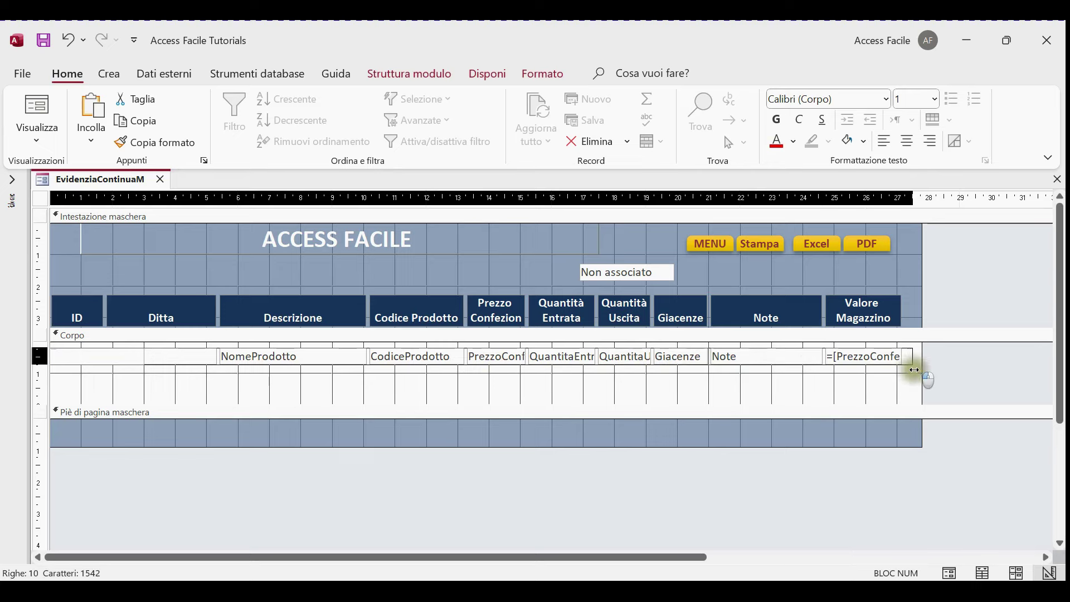
left_click_drag(842, 369, 910, 365)
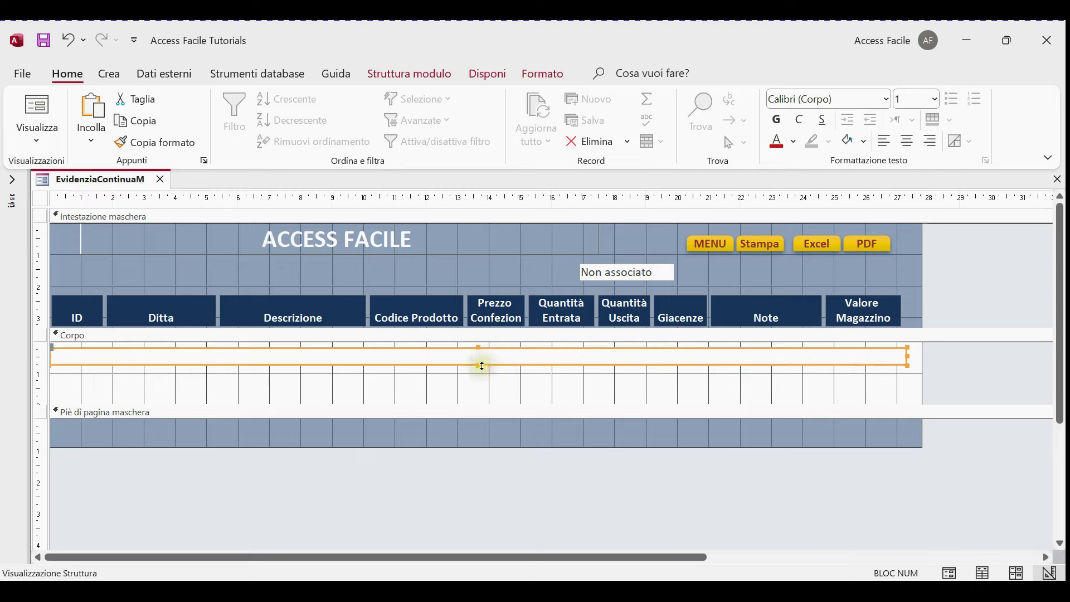
left_click_drag(483, 366, 480, 368)
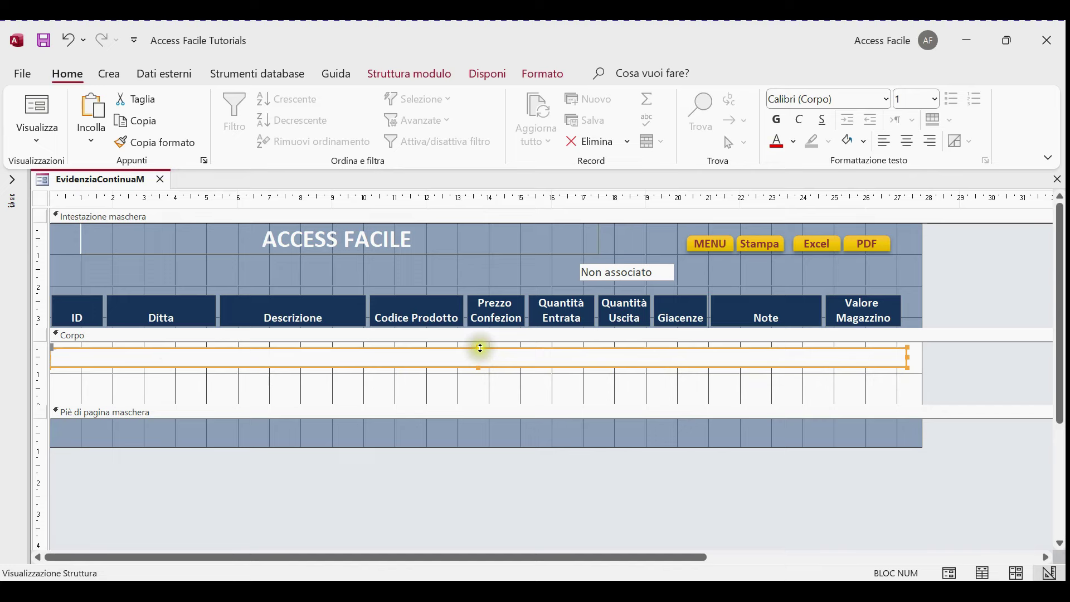
left_click(481, 347)
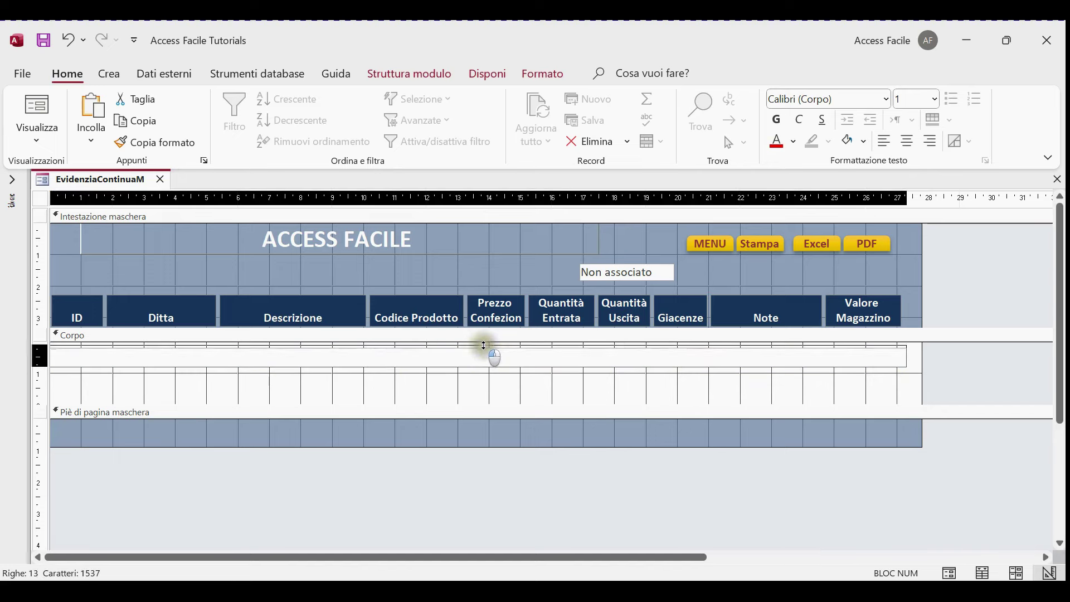
left_click(352, 375)
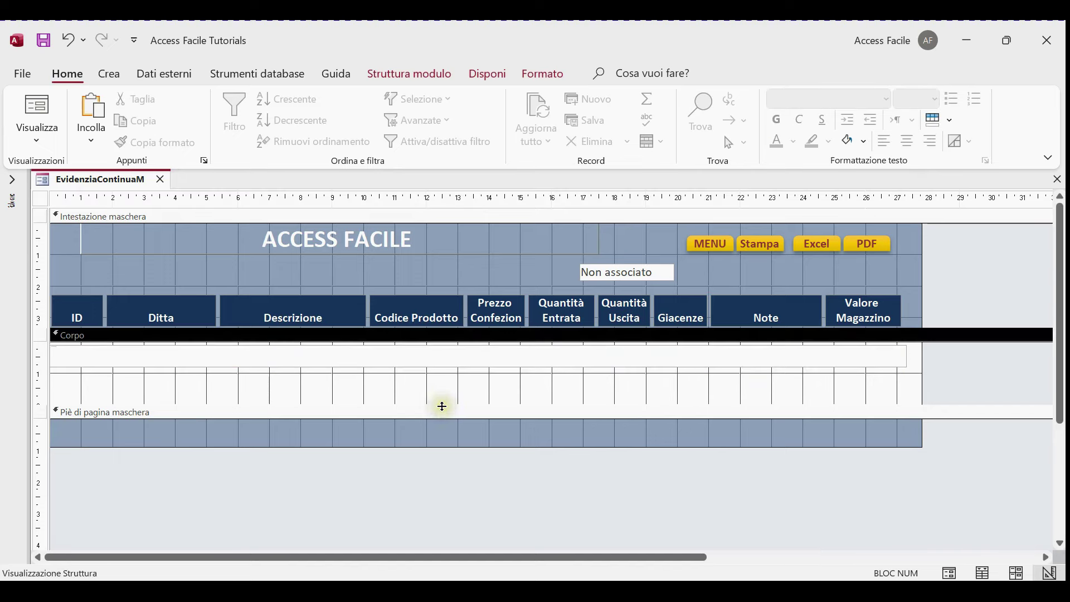
left_click_drag(442, 406, 444, 375)
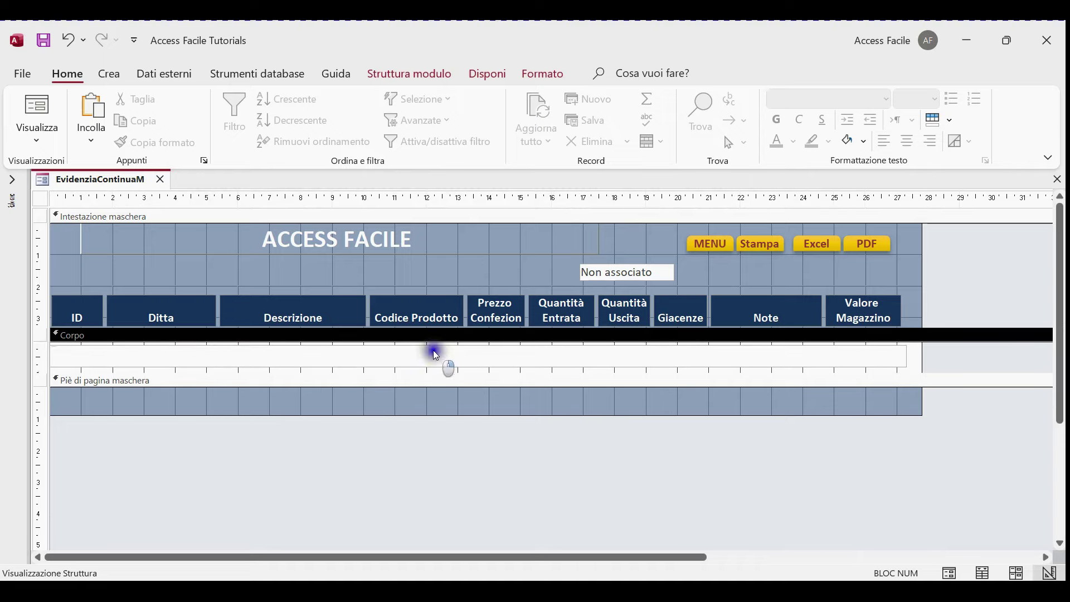
Send the wide box behind the record fields and switch to Form view
right_click(436, 355)
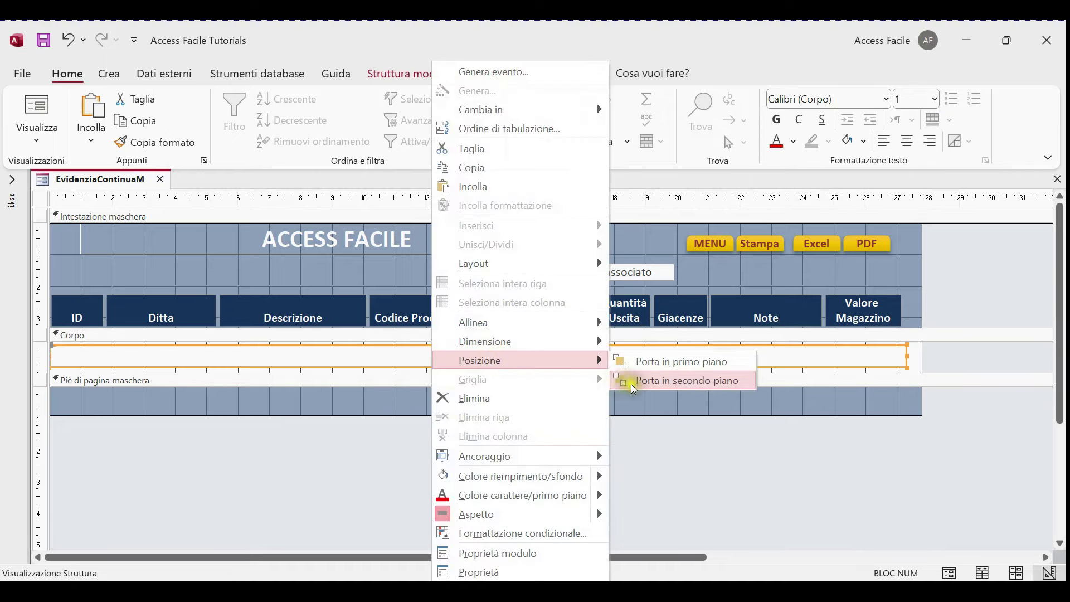
left_click(634, 385)
right_click(91, 178)
key("Escape")
right_click(91, 179)
left_click(141, 285)
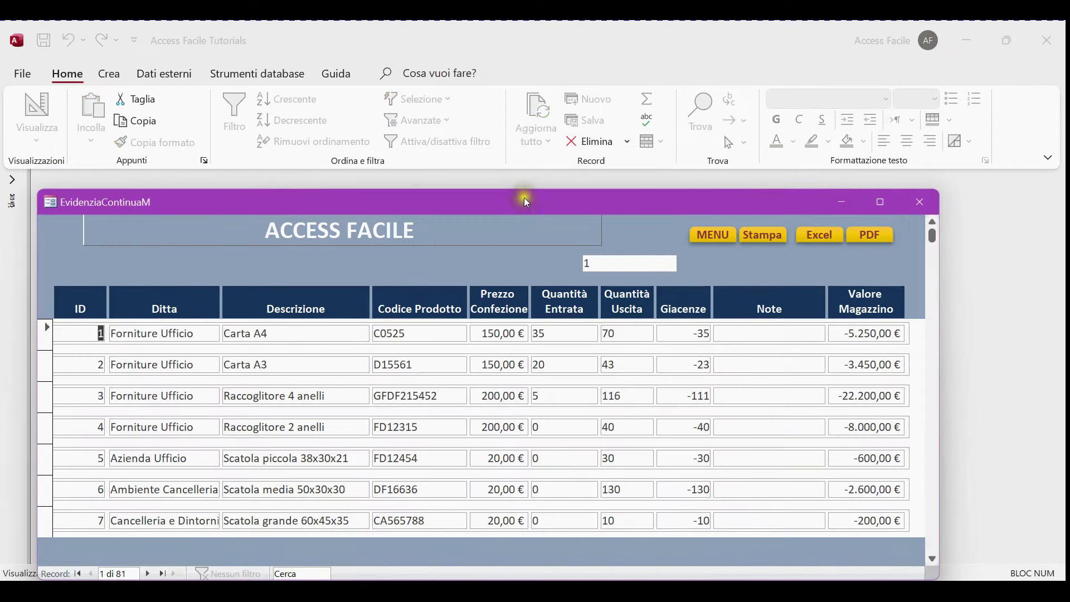
Make records 2 and 3 current to test the highlight, then return to Design view
left_click_drag(525, 198, 556, 102)
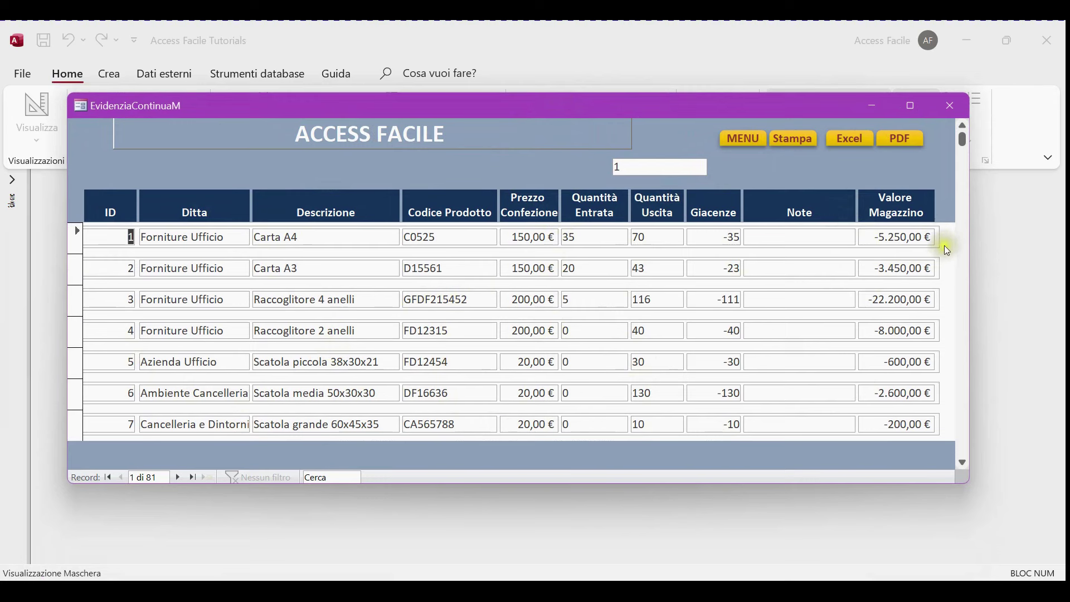
left_click(889, 268)
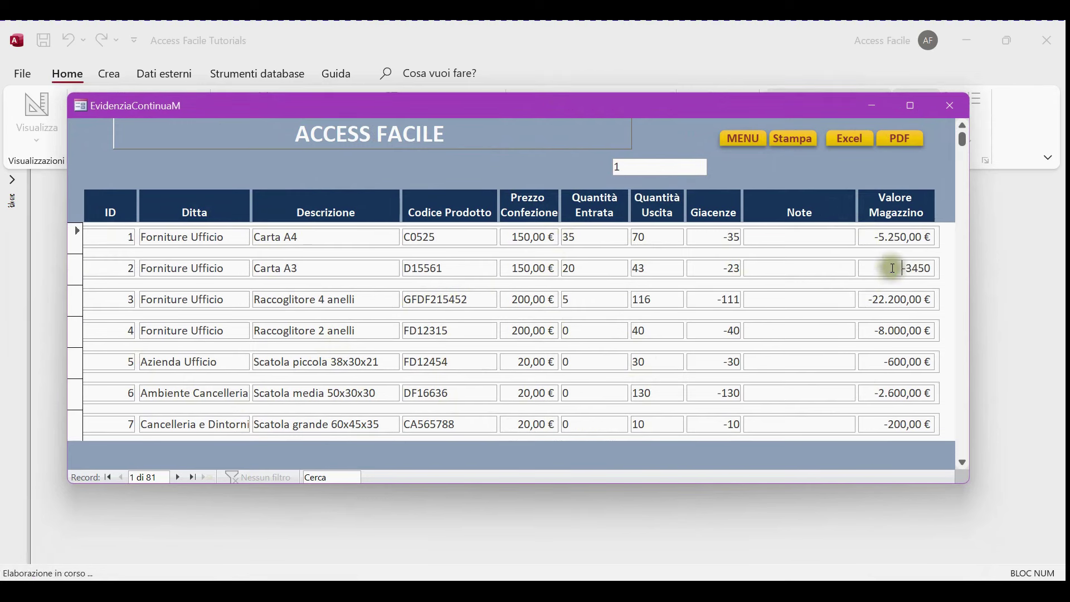
left_click(908, 300)
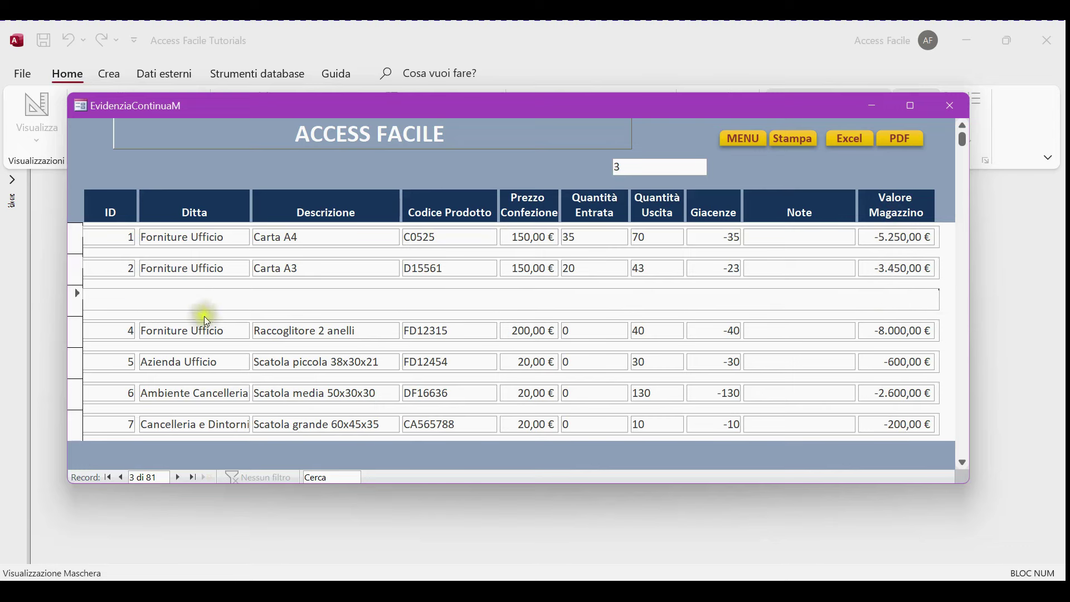
right_click(837, 170)
left_click(890, 212)
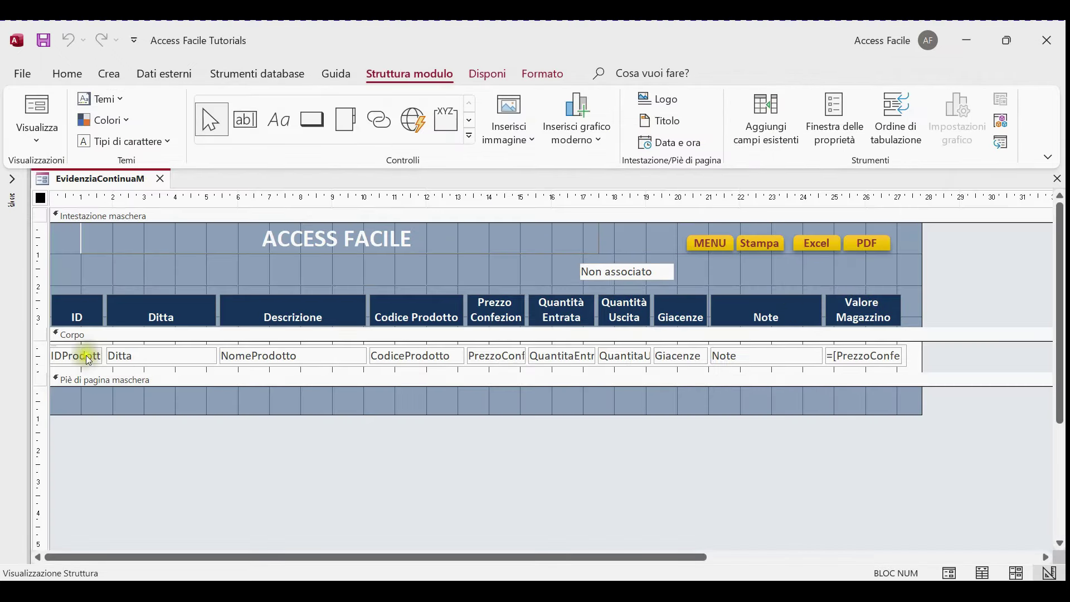
Set the border style of all detail-row fields to Trasparente
left_click(44, 355)
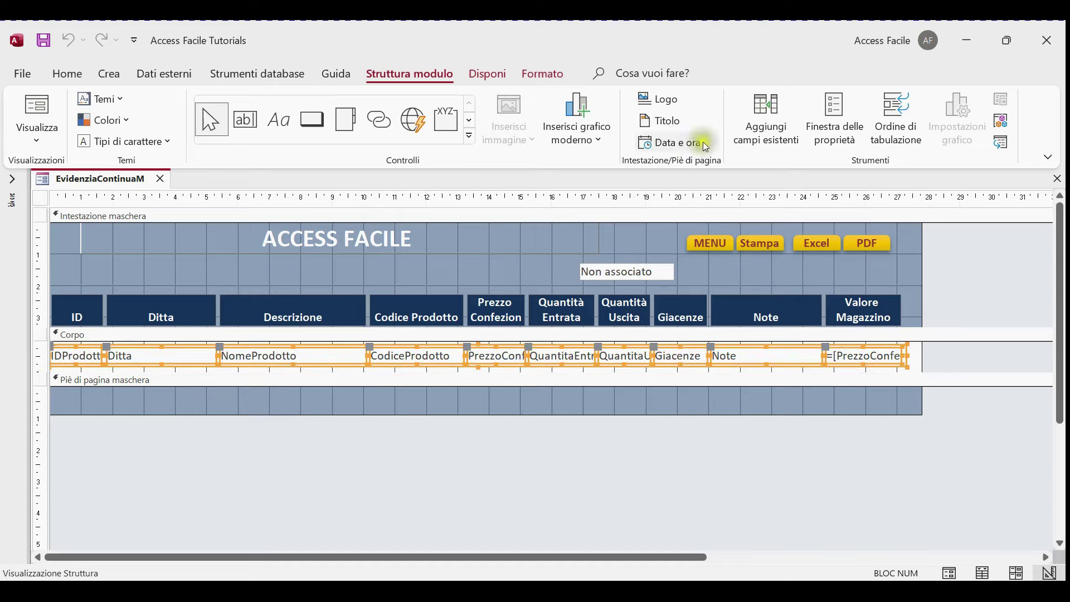
left_click(834, 120)
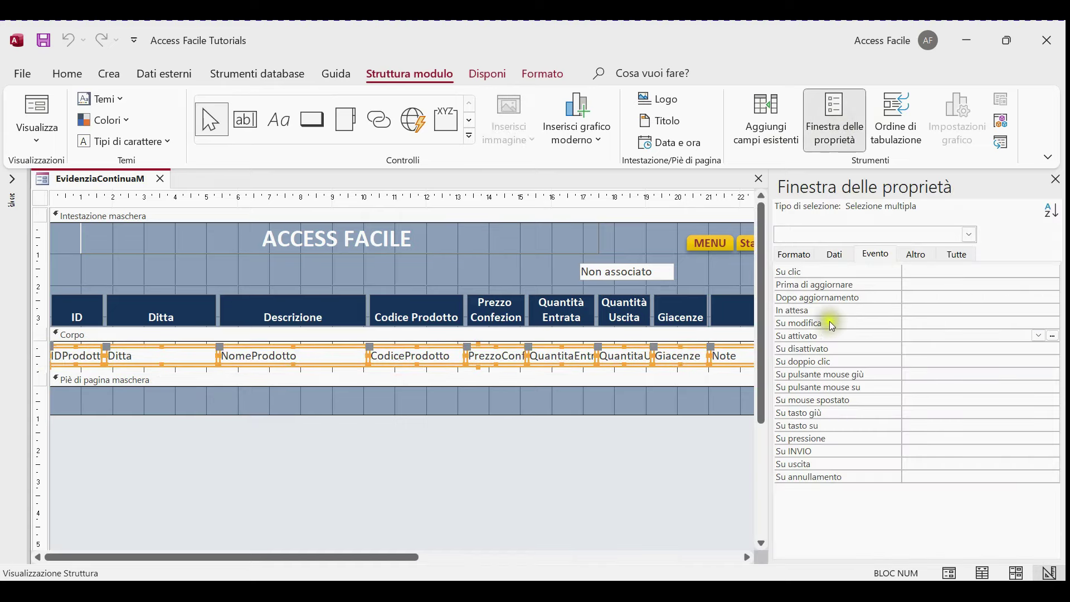
left_click(794, 254)
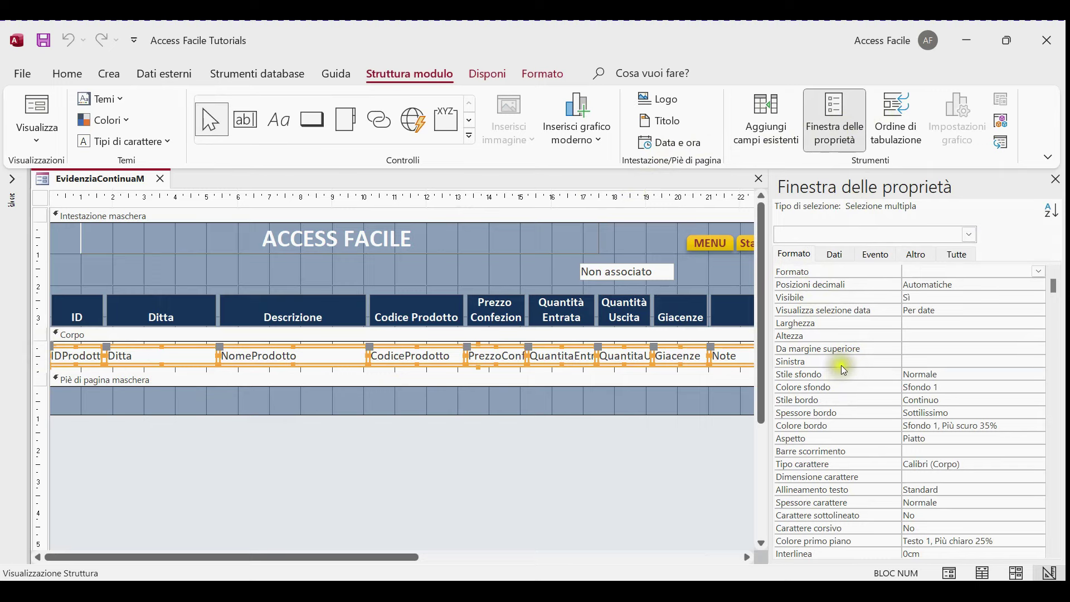
left_click(962, 400)
left_click(1040, 400)
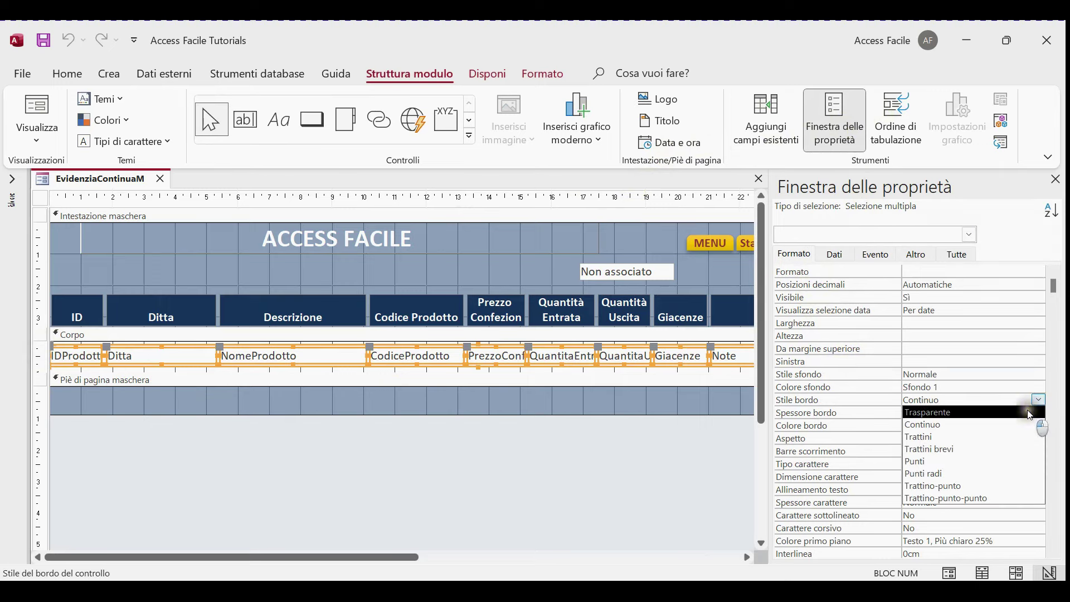
left_click(1030, 413)
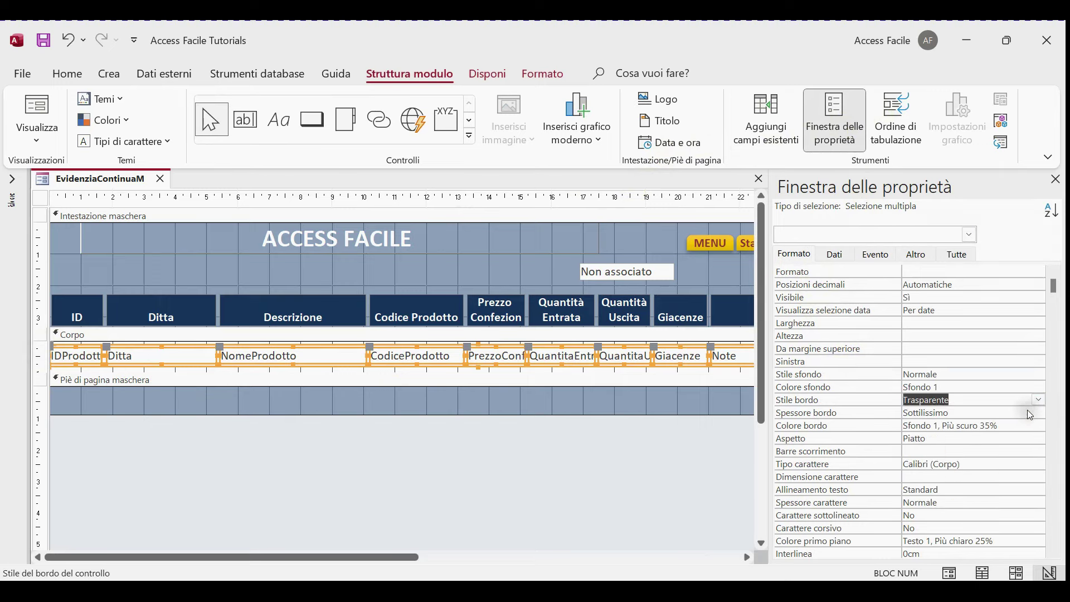
left_click(686, 412)
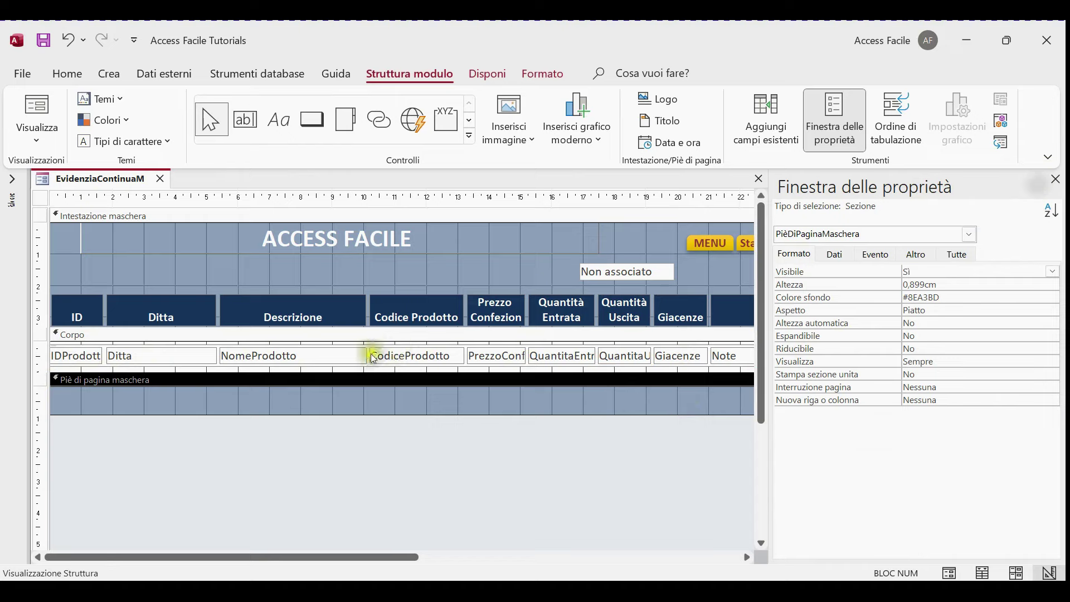
left_click(1057, 179)
Set the background style of all detail-row fields to Trasparente
scroll(674, 377, "down", 1)
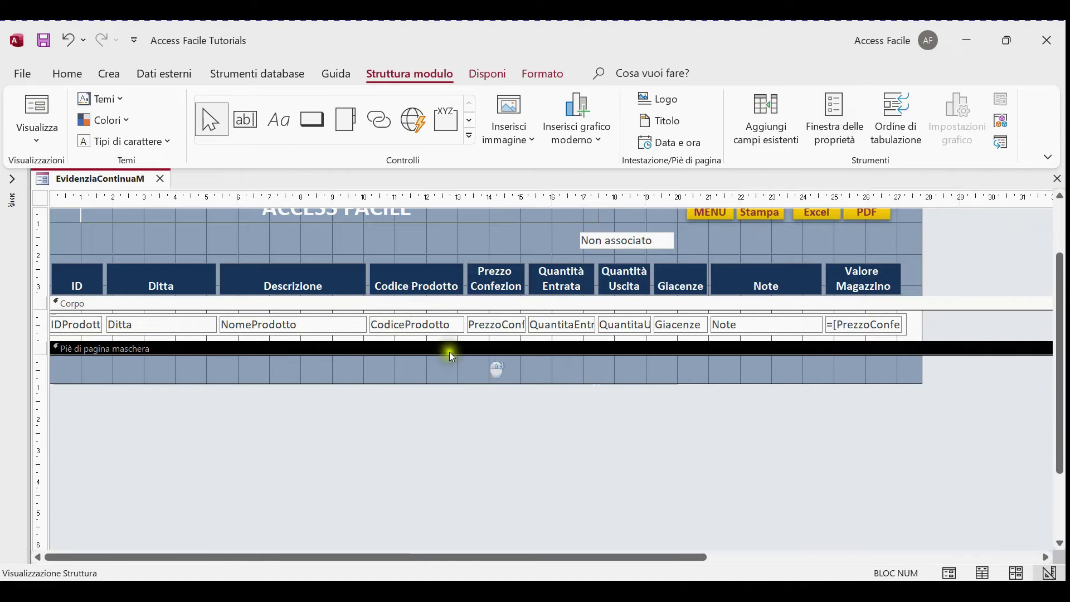
left_click(42, 317)
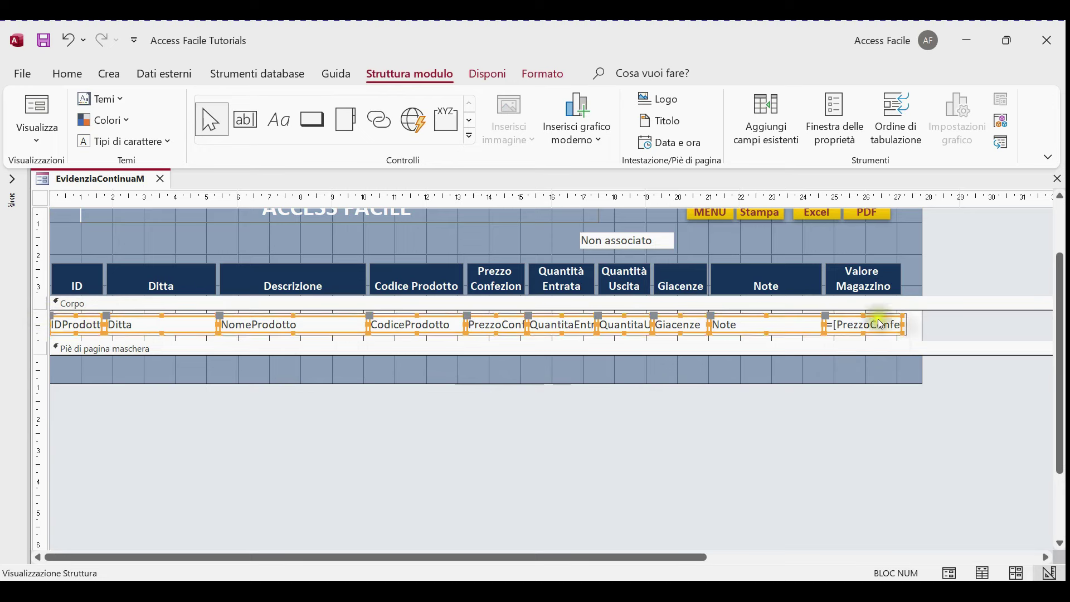
left_click(834, 118)
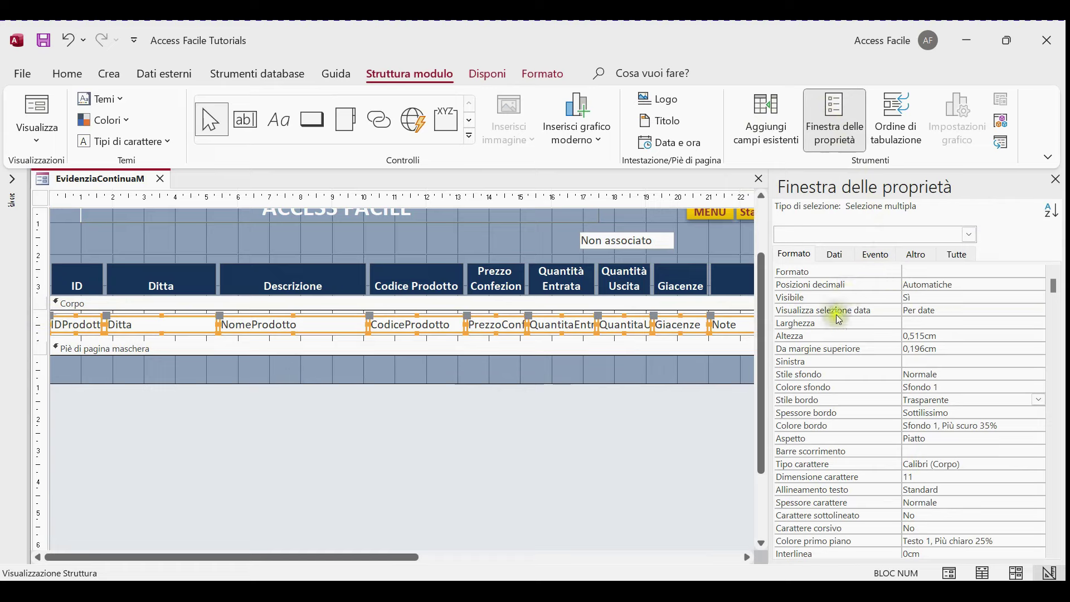
left_click(1040, 374)
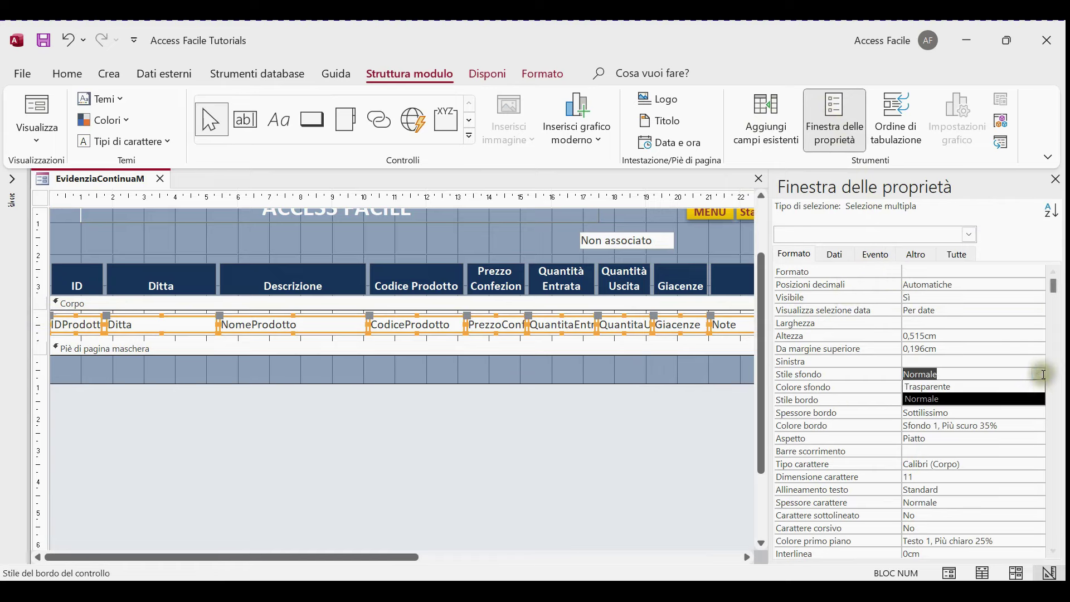
left_click(1031, 387)
left_click(568, 376)
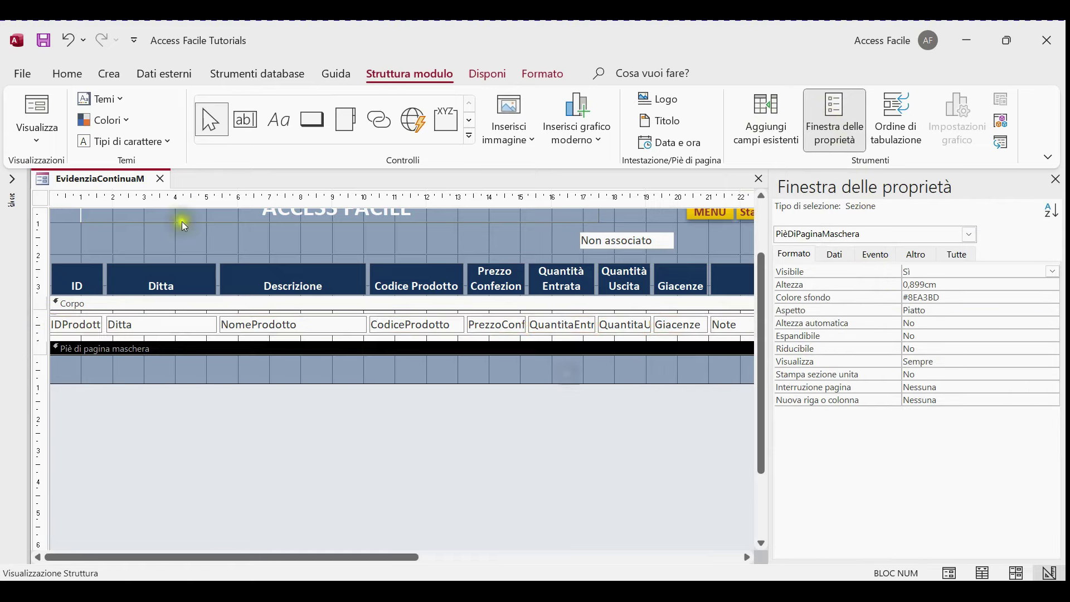
Switch EvidenziaContinuaM to Form view
right_click(108, 176)
left_click(108, 176)
right_click(108, 176)
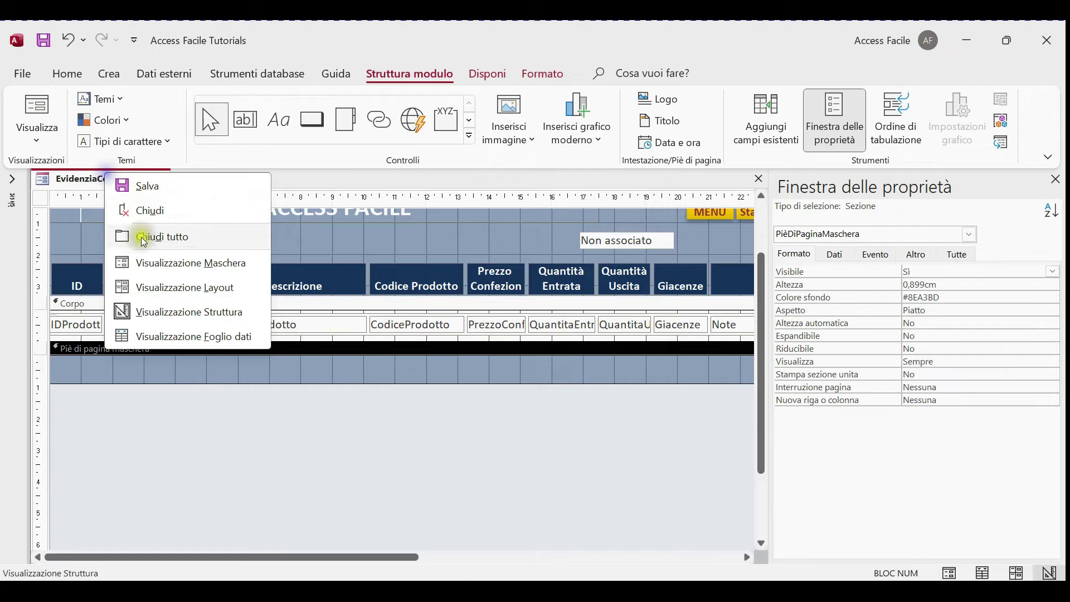
left_click(146, 262)
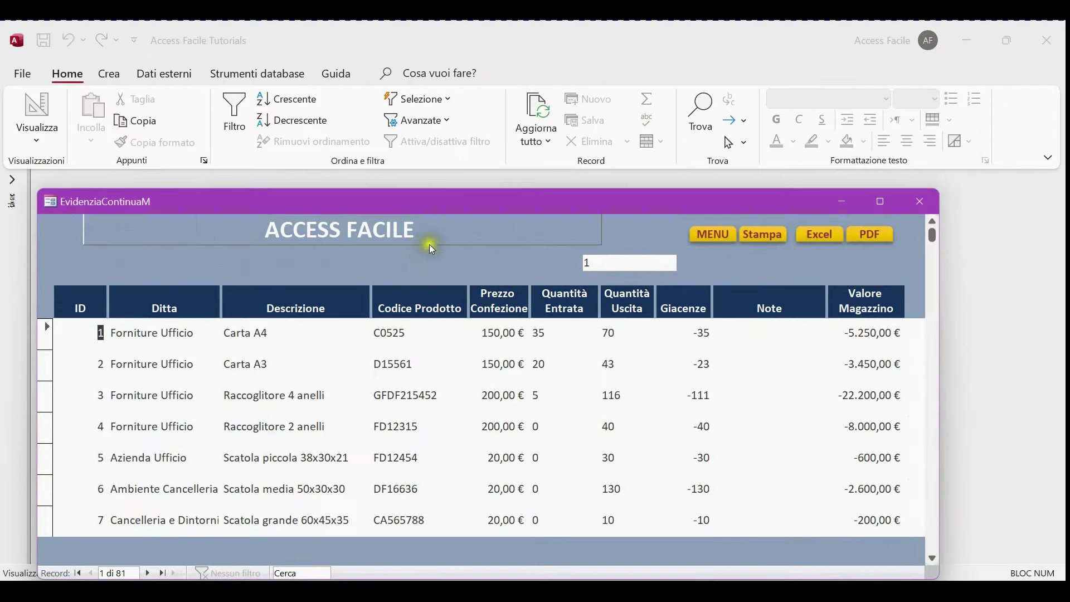
Make record 2 current in Form view, then return to Design view and close the property sheet
left_click_drag(437, 206, 486, 100)
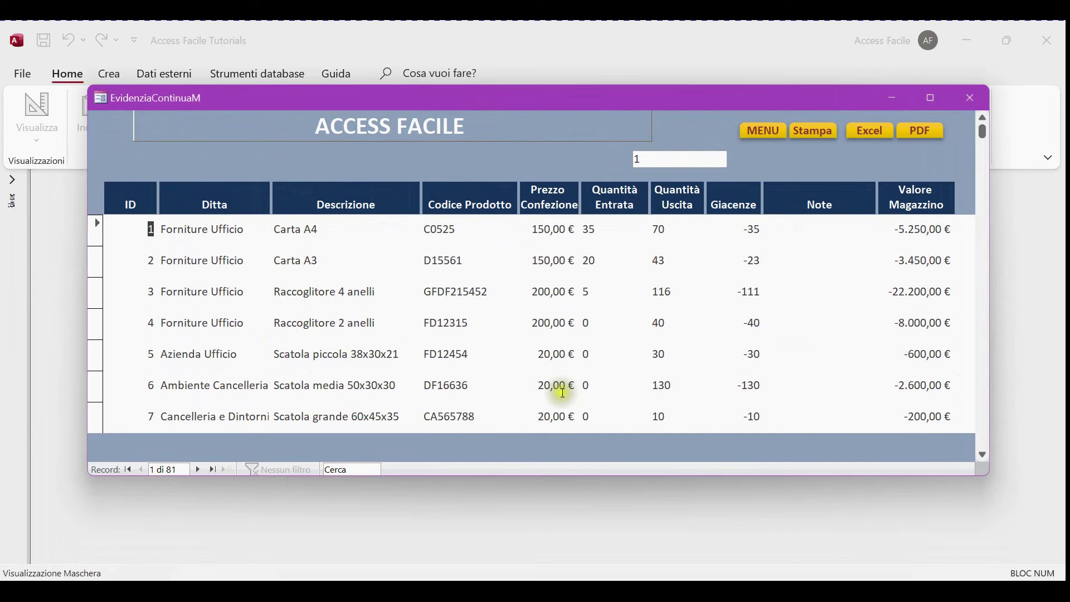
left_click(482, 270)
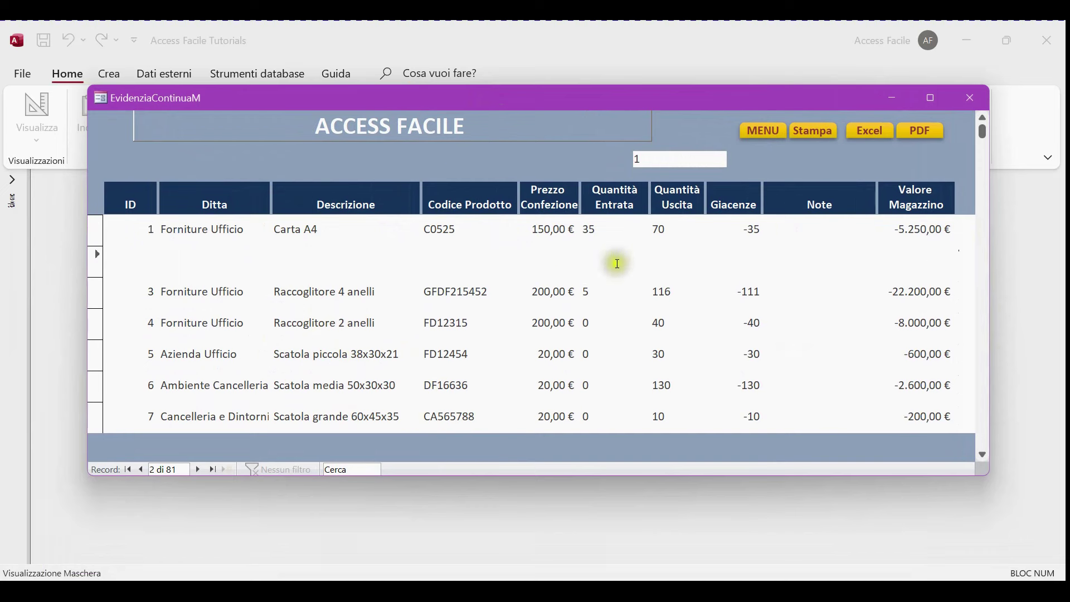
right_click(784, 164)
left_click(848, 226)
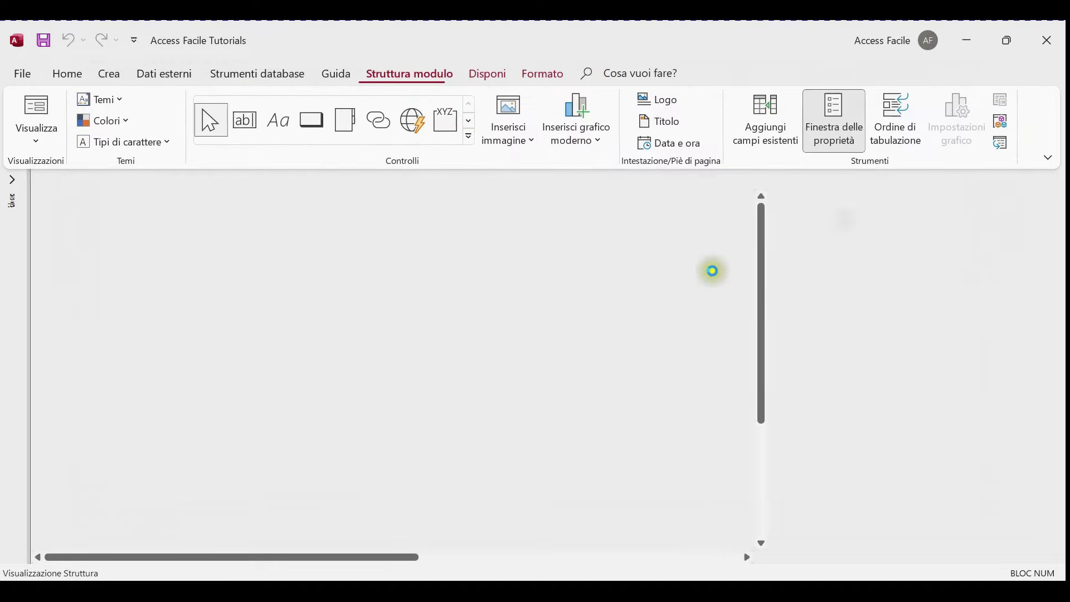
left_click(1055, 180)
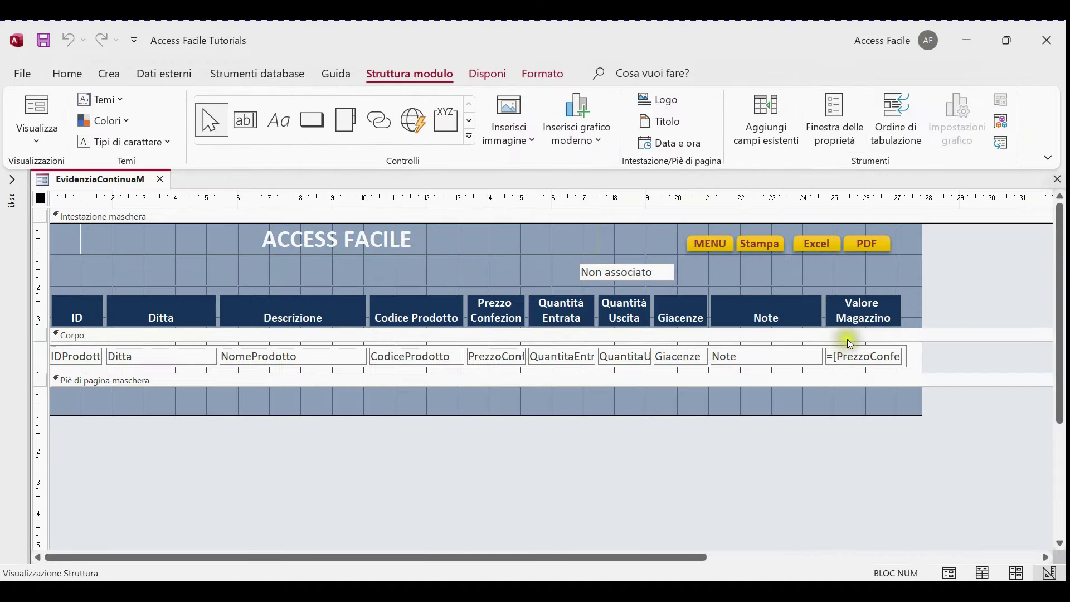
Give all detail-row fields a Normale background style with white #FFFFFF colour
left_click(38, 358)
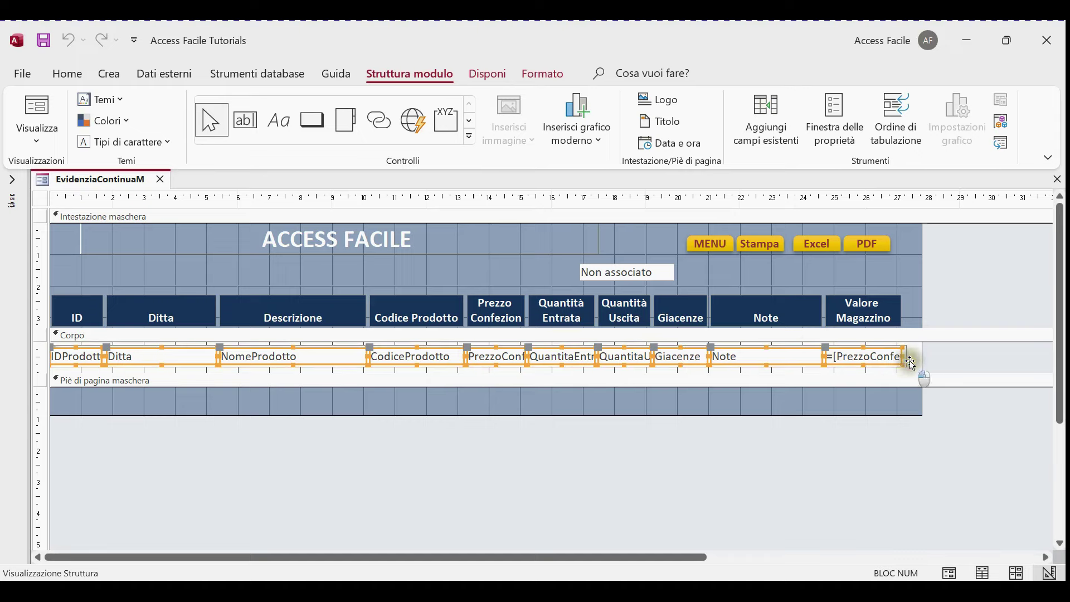
left_click(835, 120)
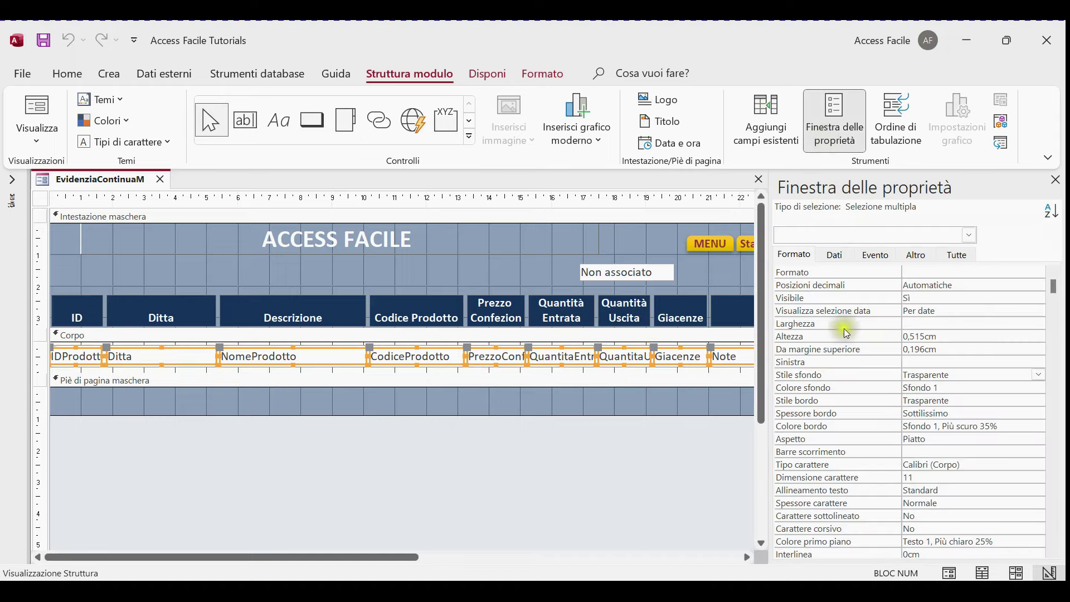
left_click(1040, 375)
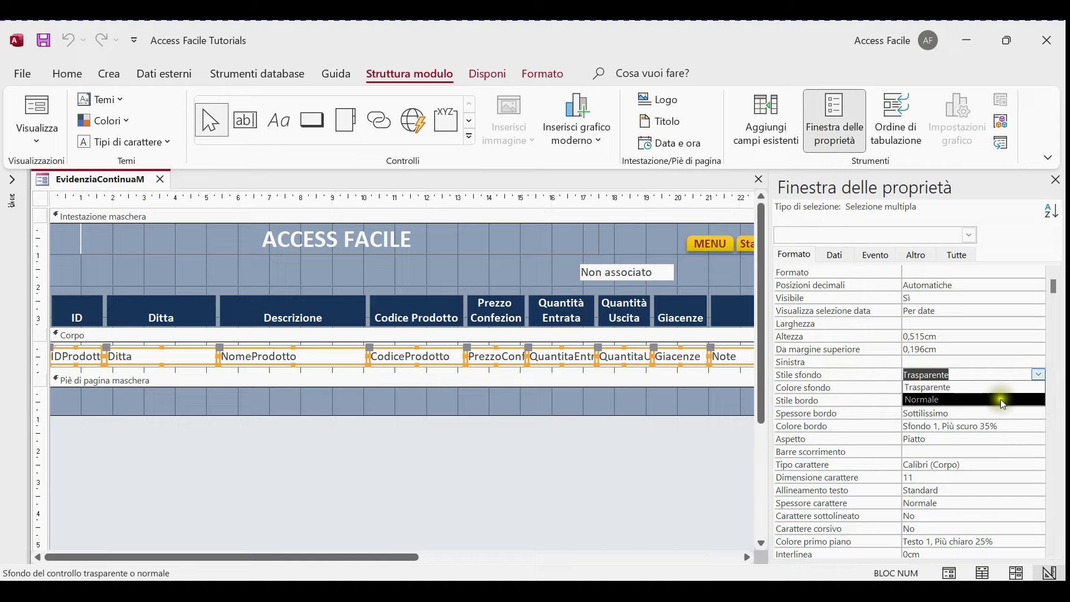
left_click(1001, 399)
left_click(1001, 393)
left_click(1025, 387)
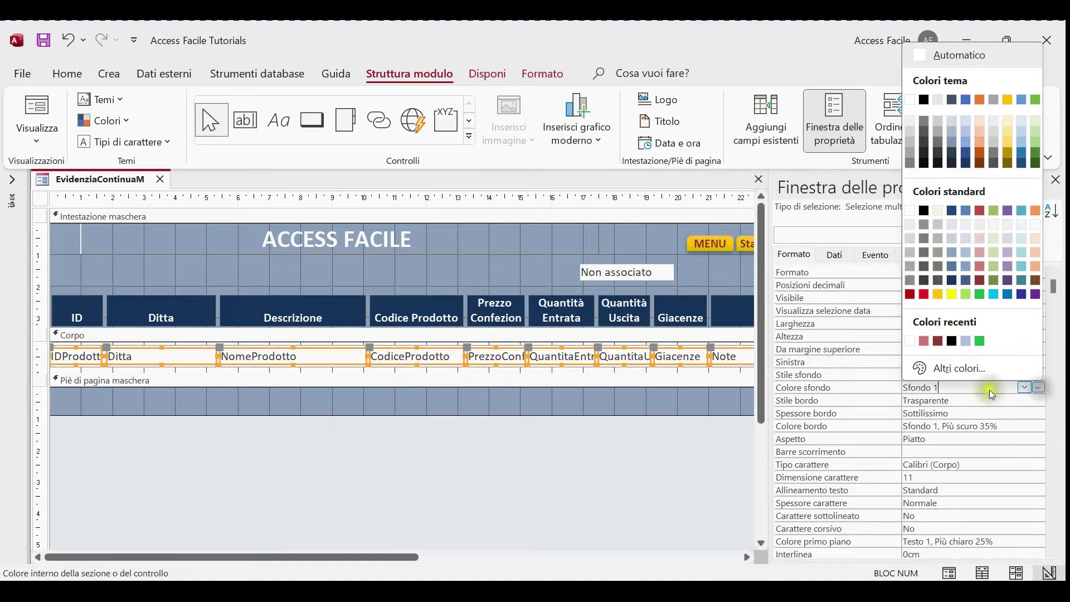
left_click(917, 215)
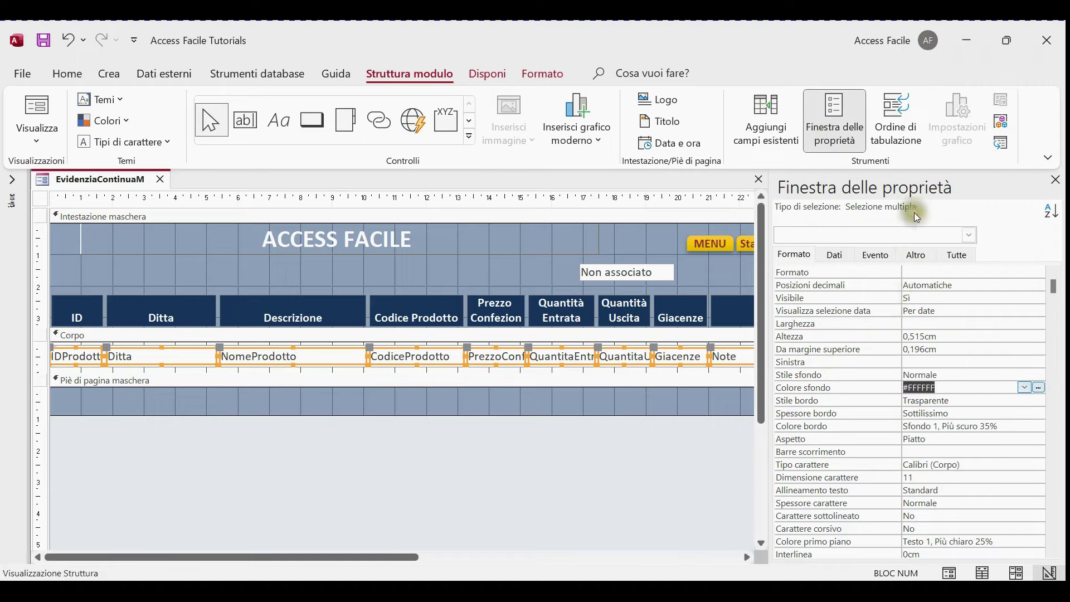
left_click(684, 402)
Switch EvidenziaContinuaM to Form view
right_click(65, 179)
left_click(85, 181)
right_click(85, 180)
left_click(184, 281)
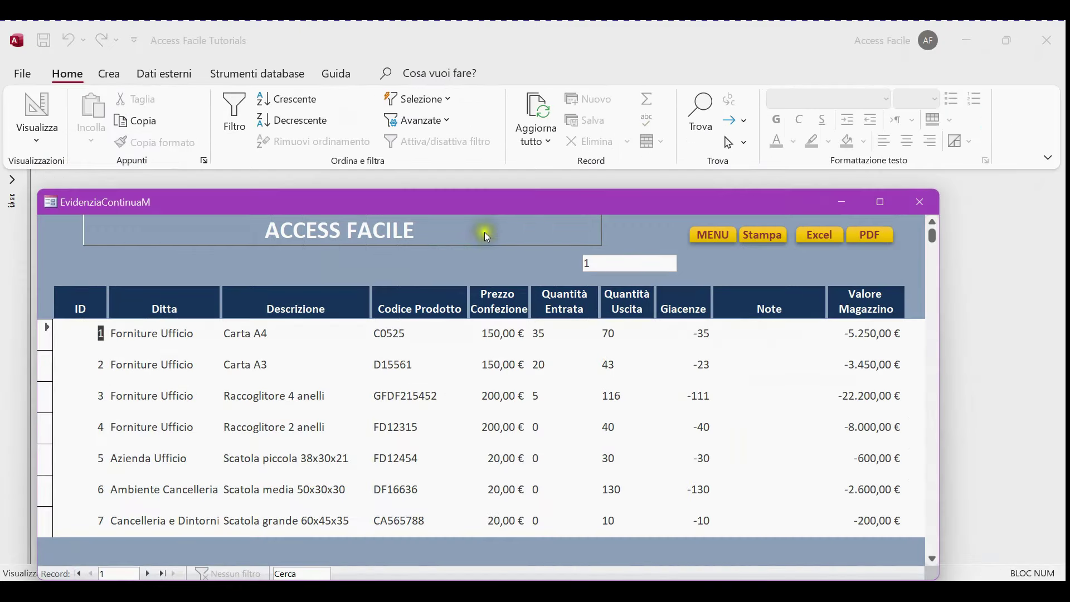
Step through records 4, 6 and 7 to test the current-row highlight
left_click(399, 369)
left_click(317, 390)
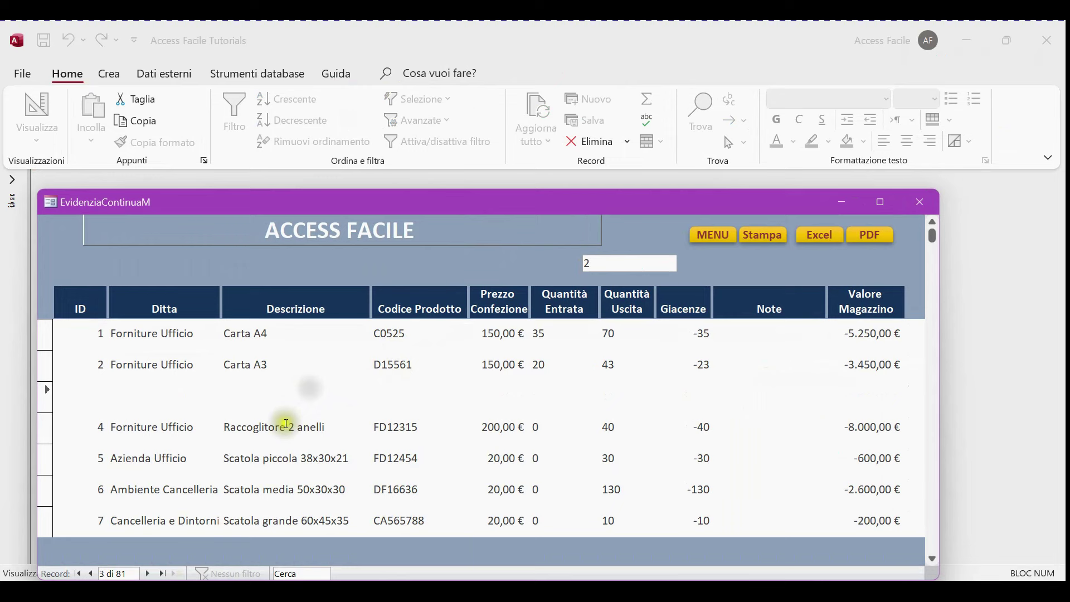
left_click(281, 427)
left_click(247, 427)
left_click(234, 455)
left_click(379, 457)
left_click(525, 489)
left_click(667, 511)
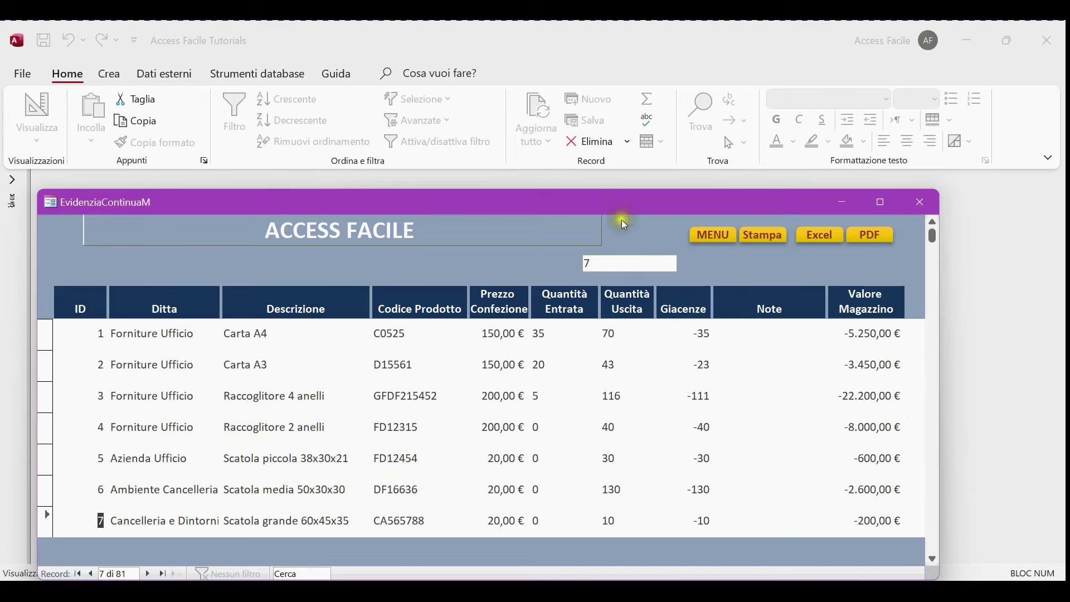
Switch EvidenziaContinuaM back to Design view
left_click_drag(622, 210, 666, 89)
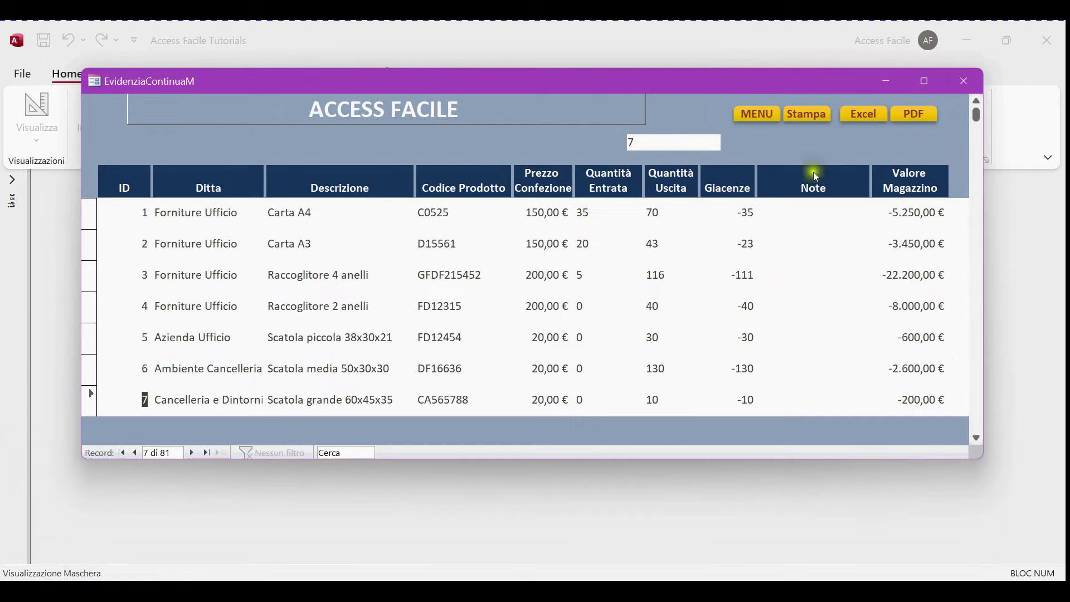
right_click(794, 140)
left_click(837, 197)
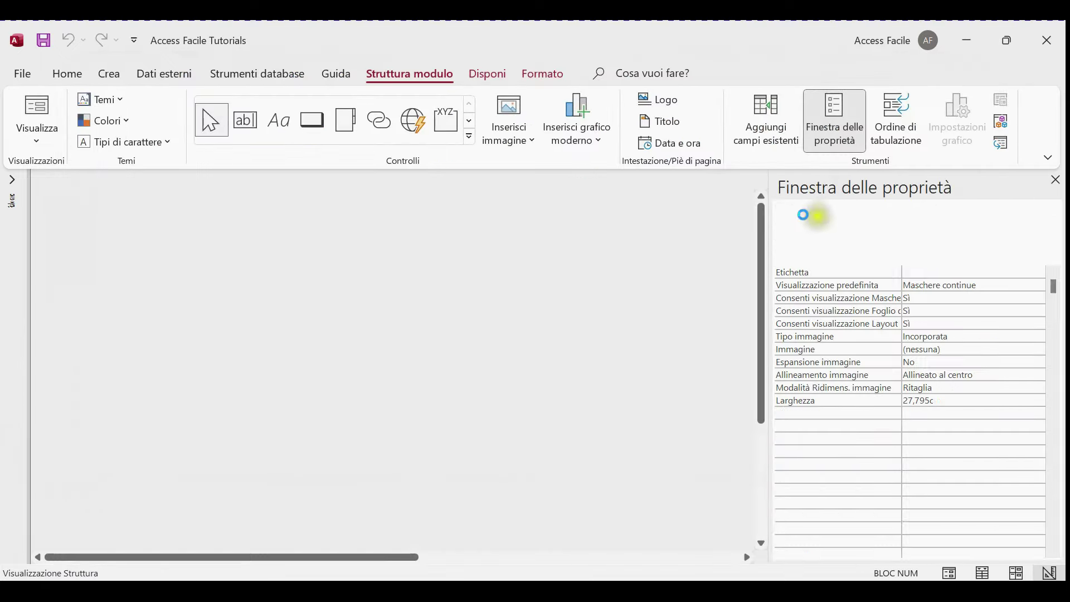
Close the Finestra delle proprietà and select all the Corpo row controls
left_click(1055, 180)
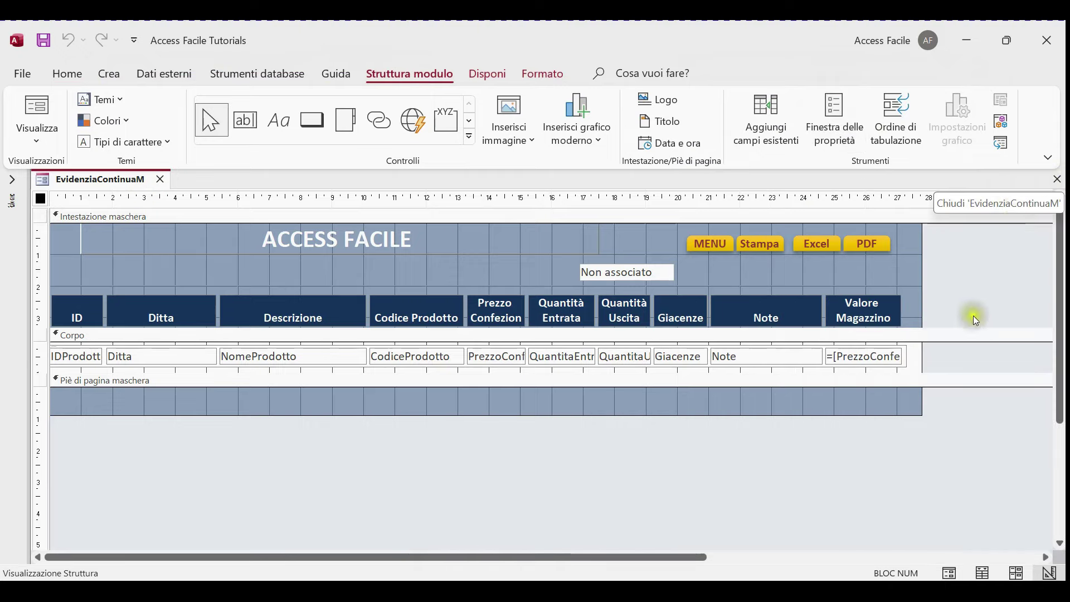
left_click(909, 360)
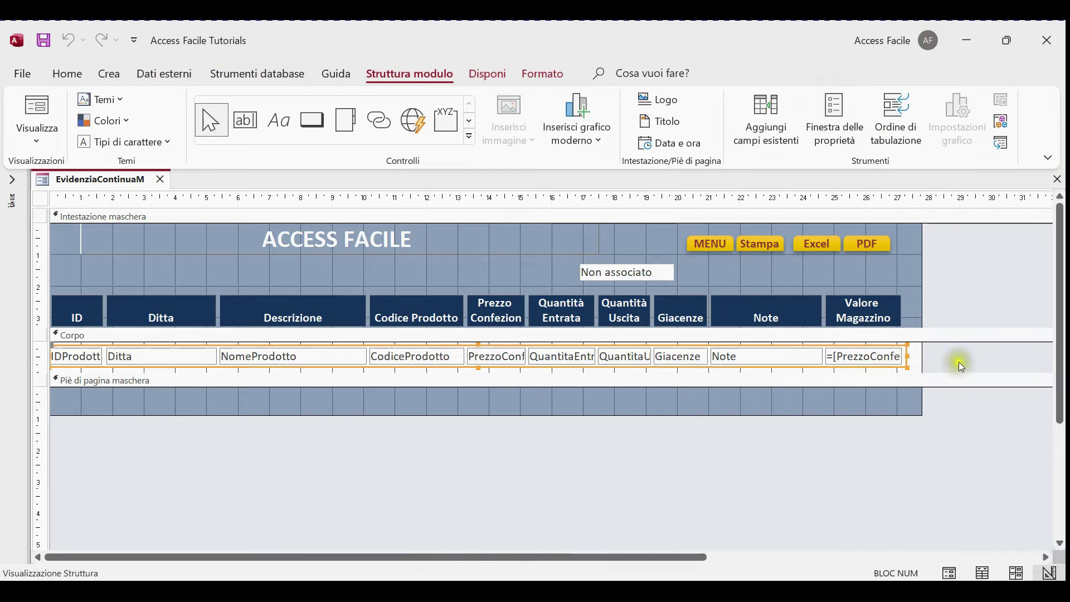
Add a conditional rule with expression IDProdotto = CopiaID applying a light green fill, and apply it
left_click(541, 84)
left_click(746, 120)
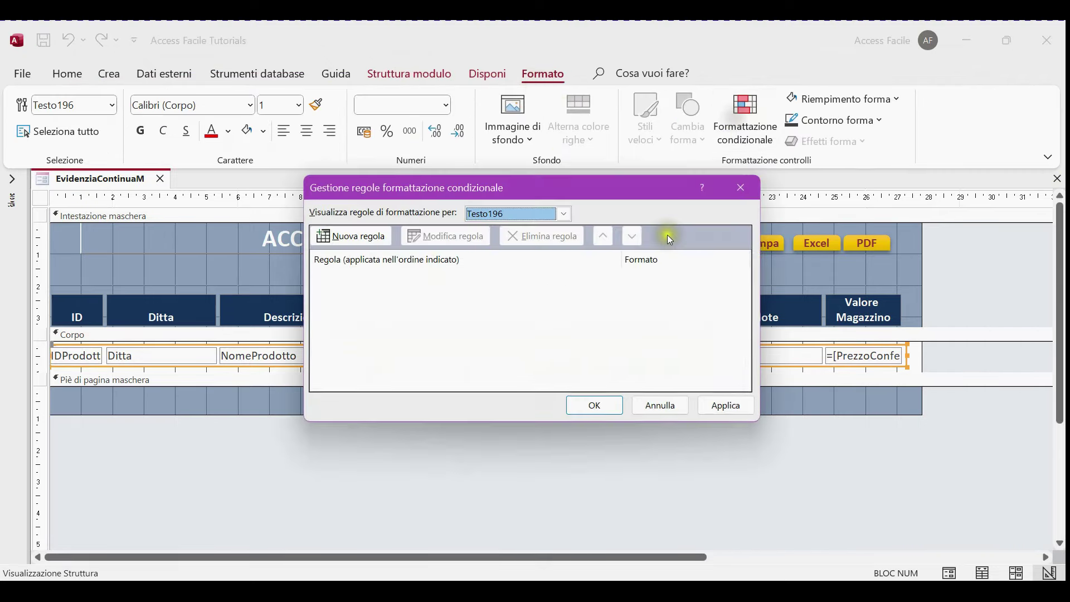
left_click(356, 235)
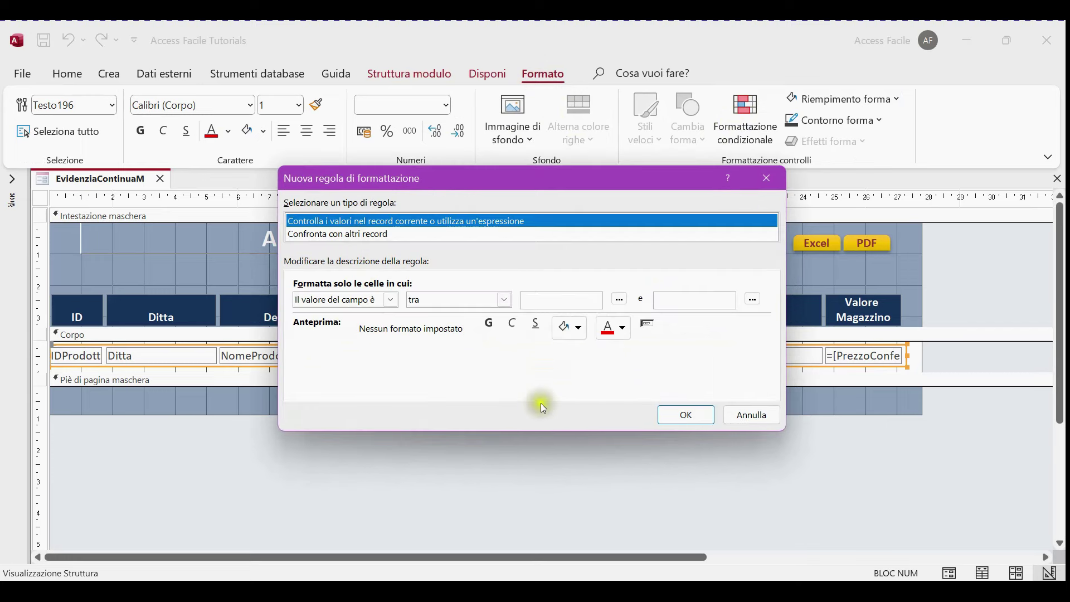
left_click(392, 300)
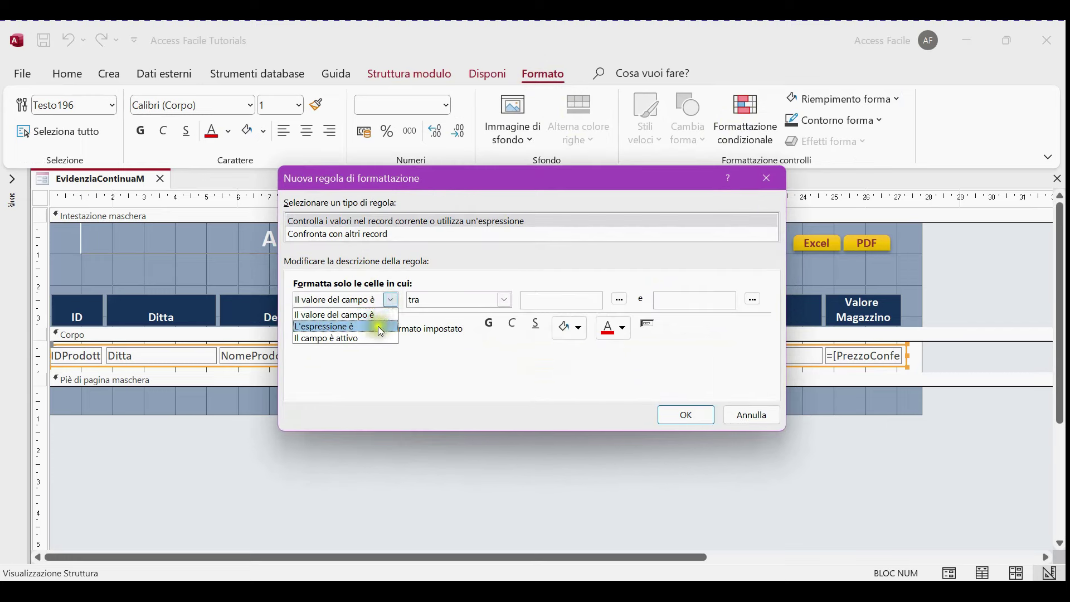
left_click(374, 324)
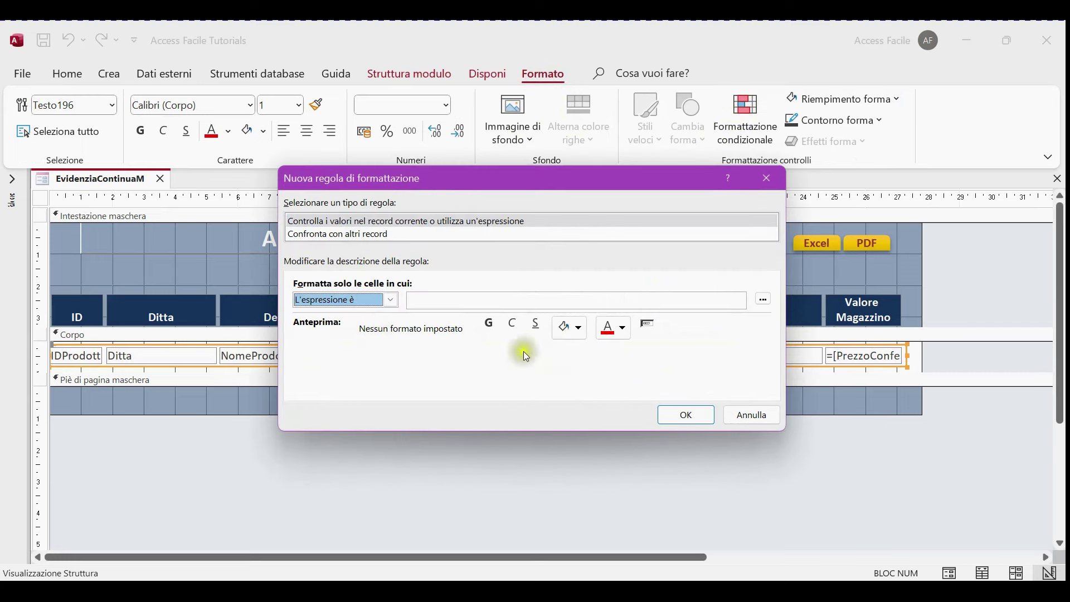
left_click(513, 296)
type("IDProdotto = CopiaID")
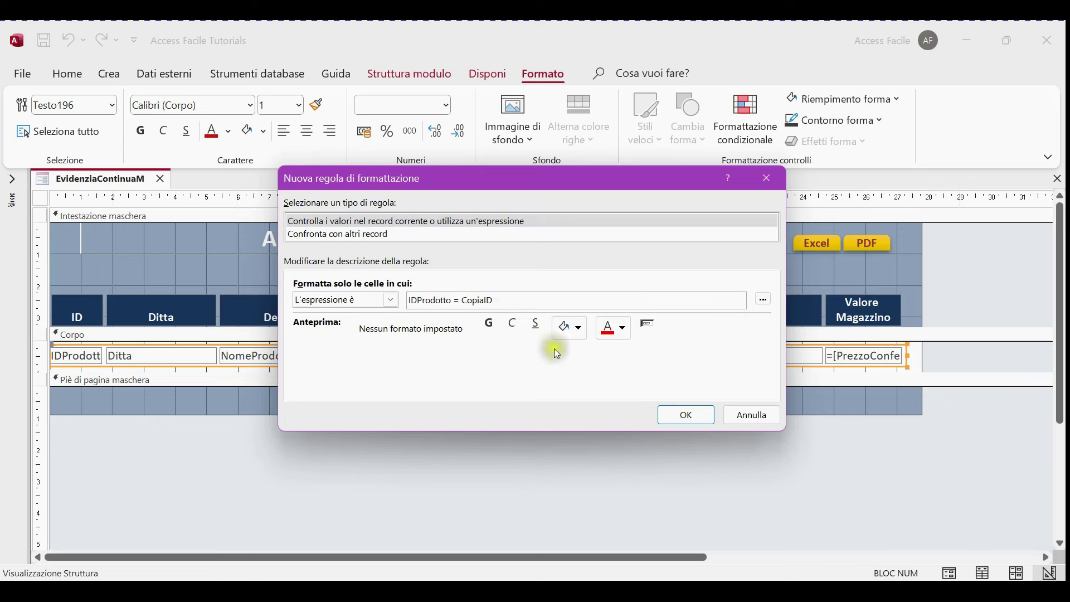
left_click(578, 327)
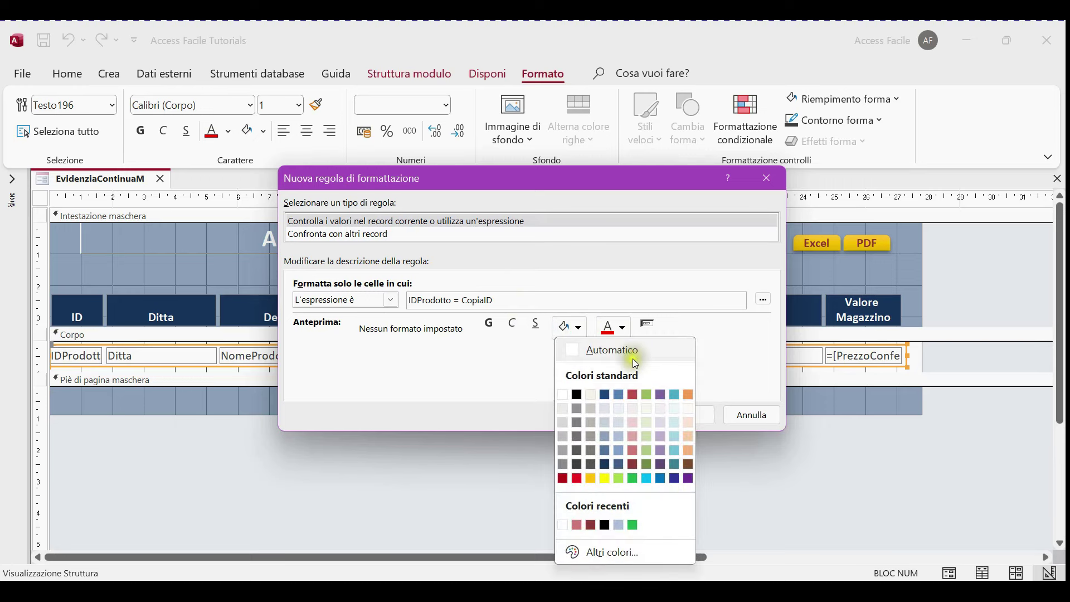
left_click(647, 450)
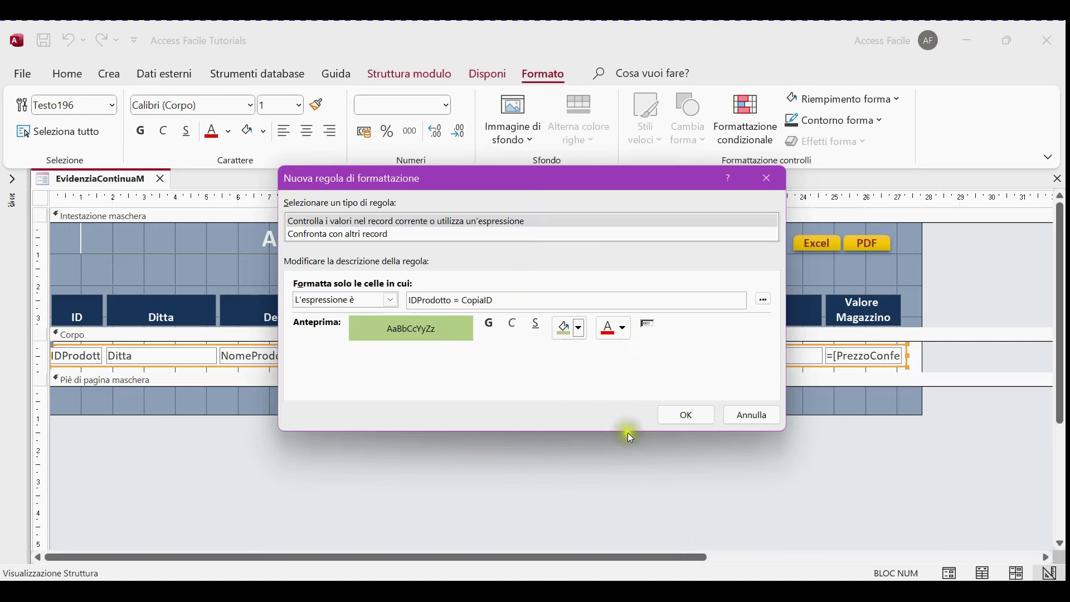
left_click(686, 415)
left_click(721, 407)
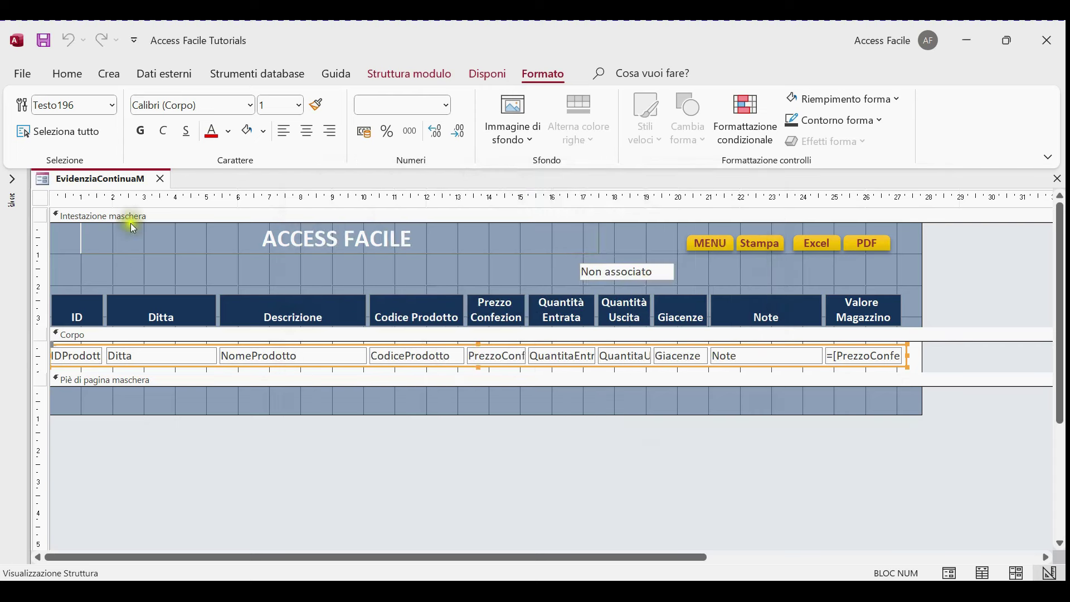
Save the EvidenziaContinuaM form
right_click(82, 185)
left_click(100, 194)
left_click(637, 441)
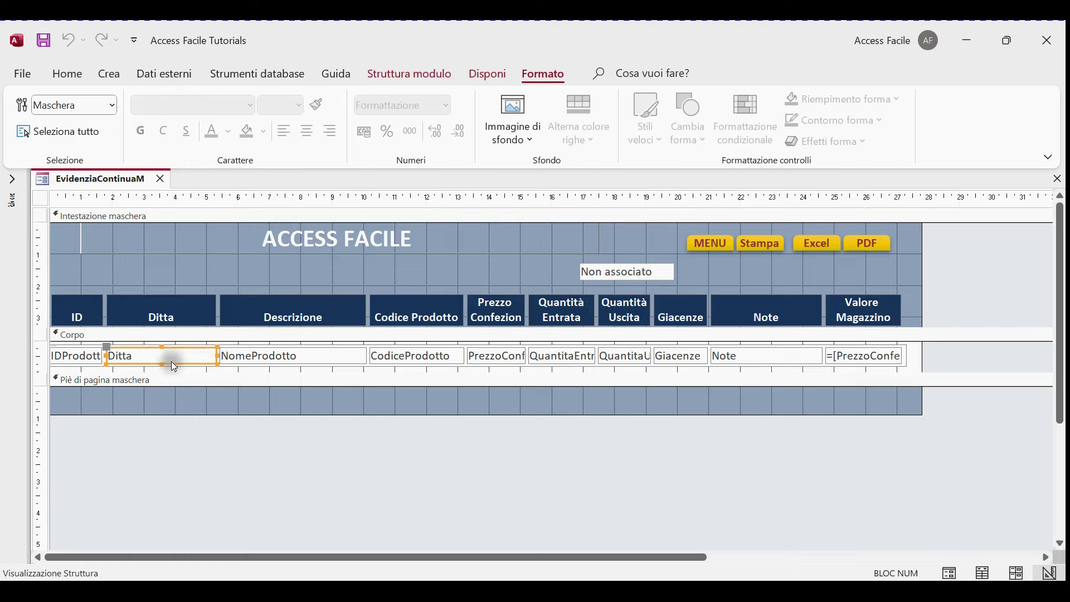
Give the Ditta field a 'Il campo è attivo' rule with a light green fill
left_click(172, 361)
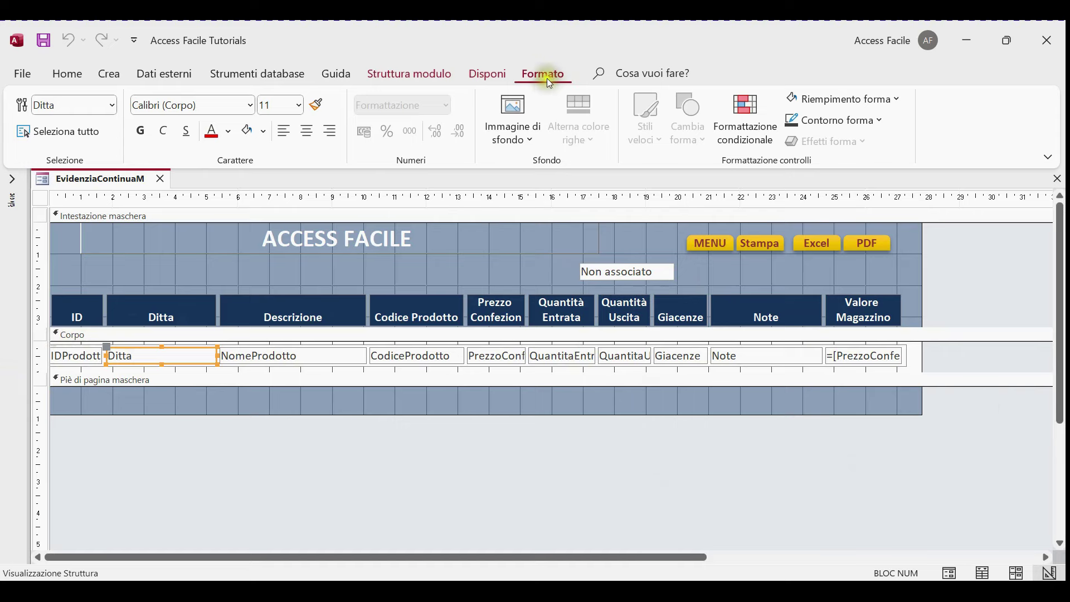
left_click(747, 134)
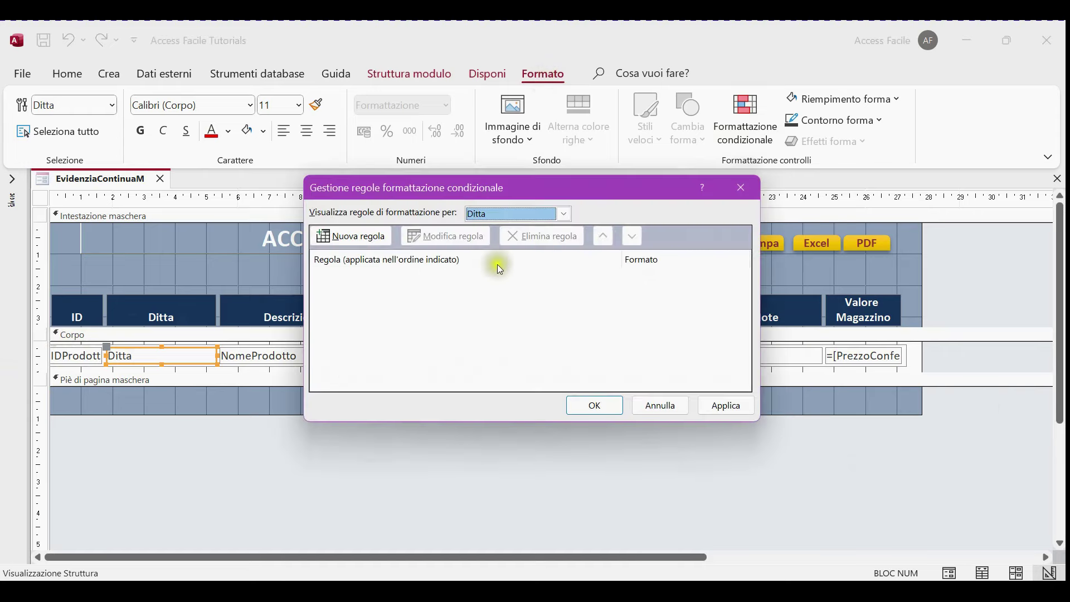
left_click(351, 236)
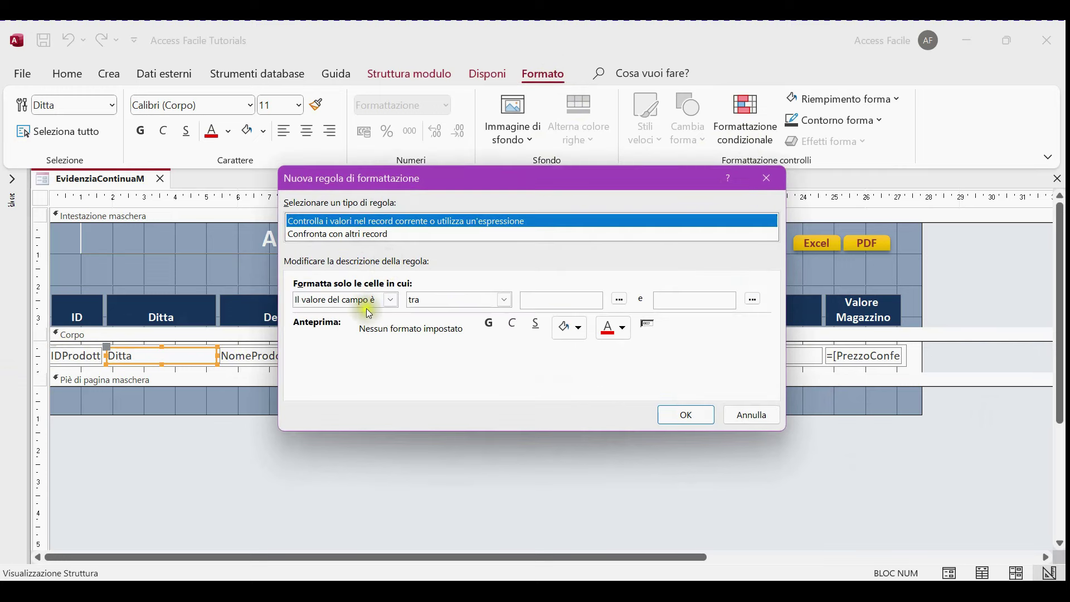
left_click(392, 304)
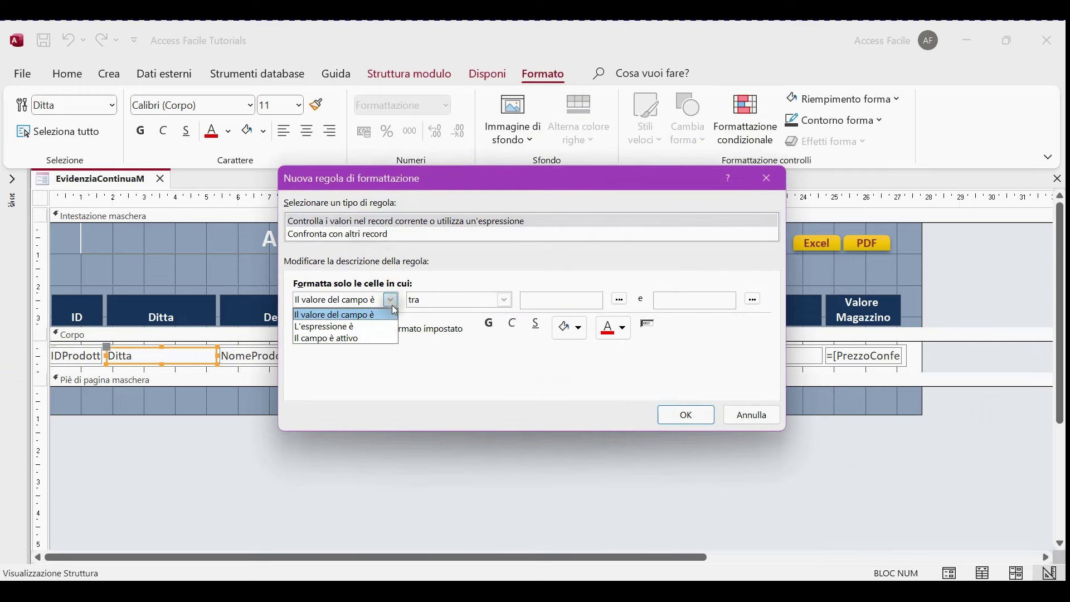
left_click(382, 338)
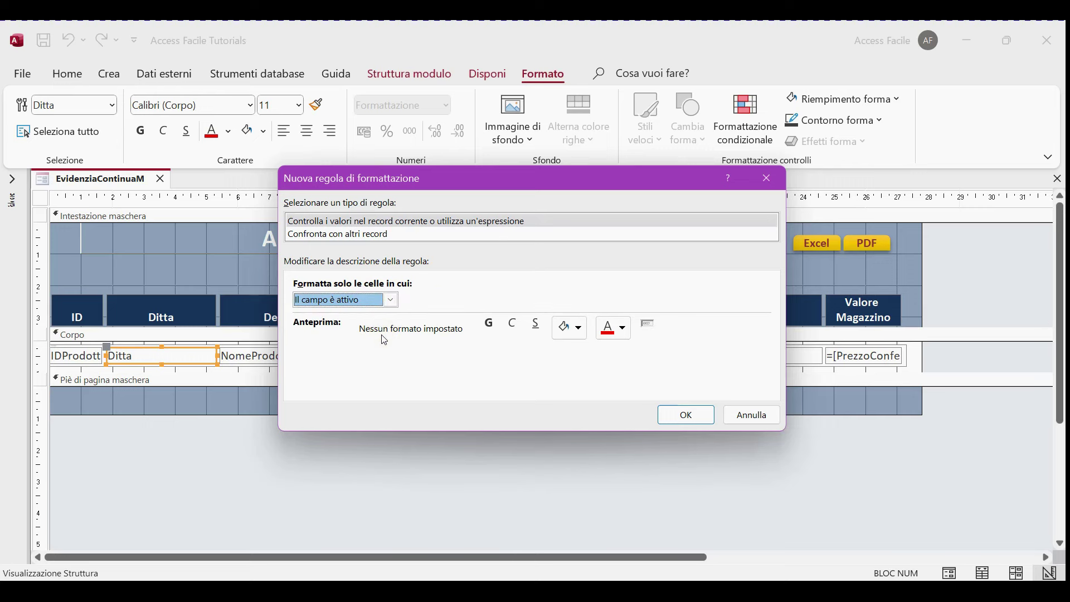
left_click(581, 330)
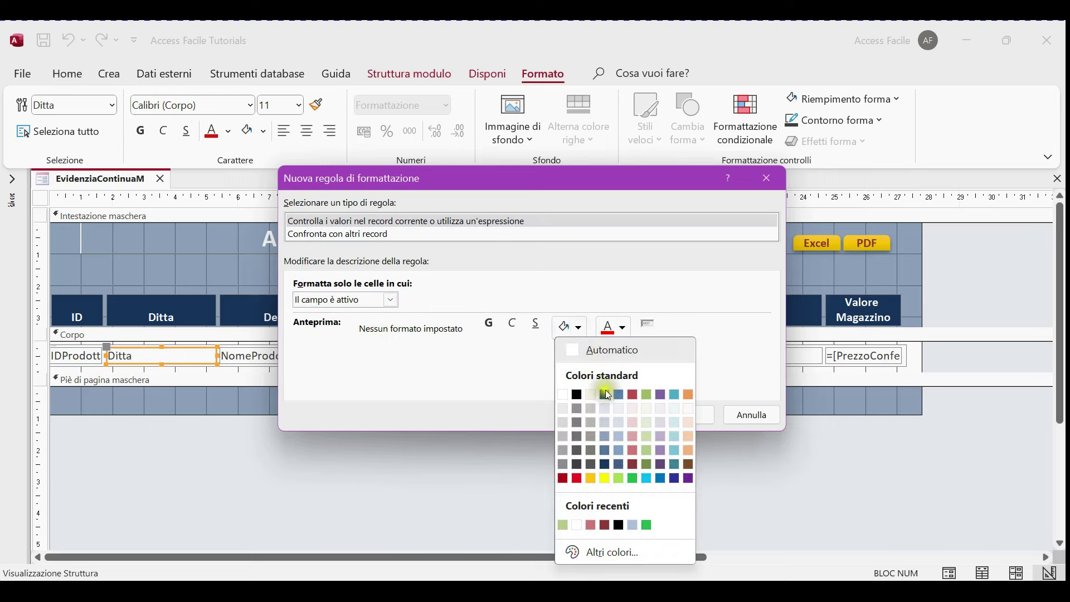
left_click(648, 438)
left_click(705, 419)
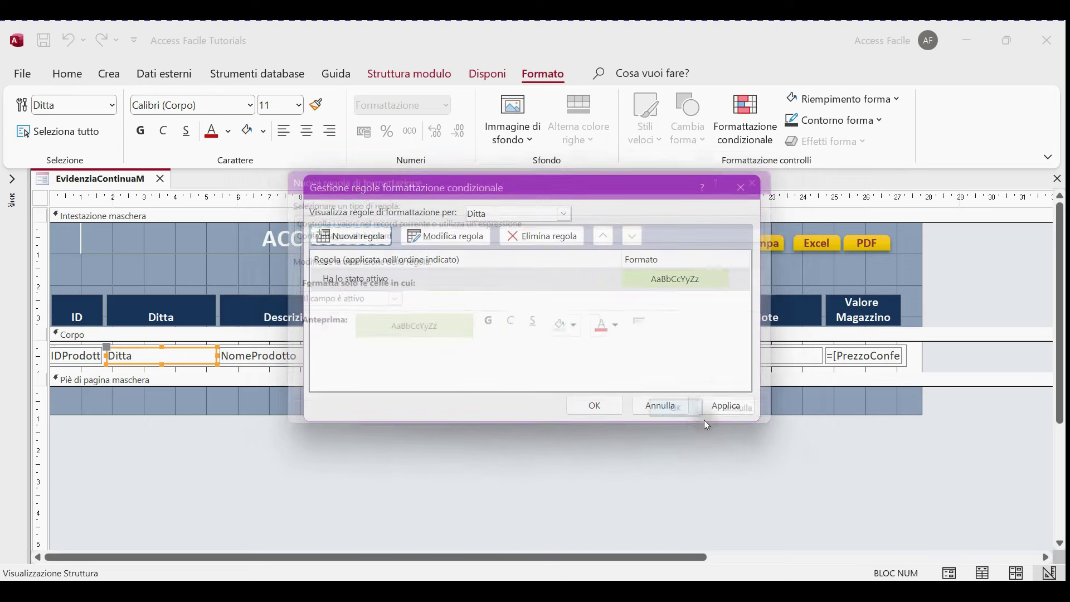
left_click(600, 405)
right_click(111, 183)
left_click(119, 185)
right_click(120, 185)
left_click(165, 272)
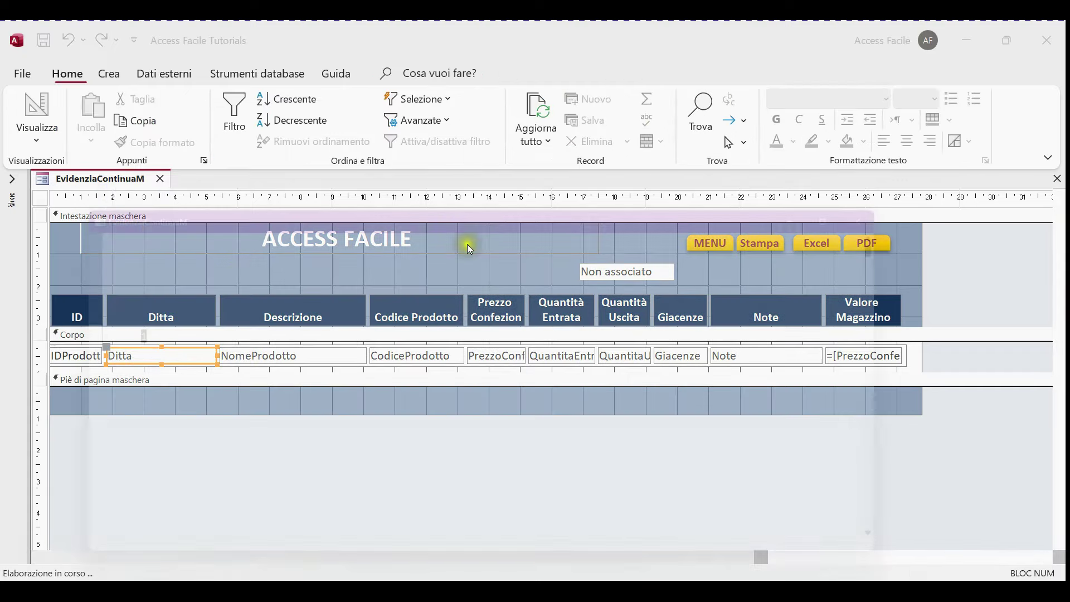
left_click_drag(479, 202, 520, 128)
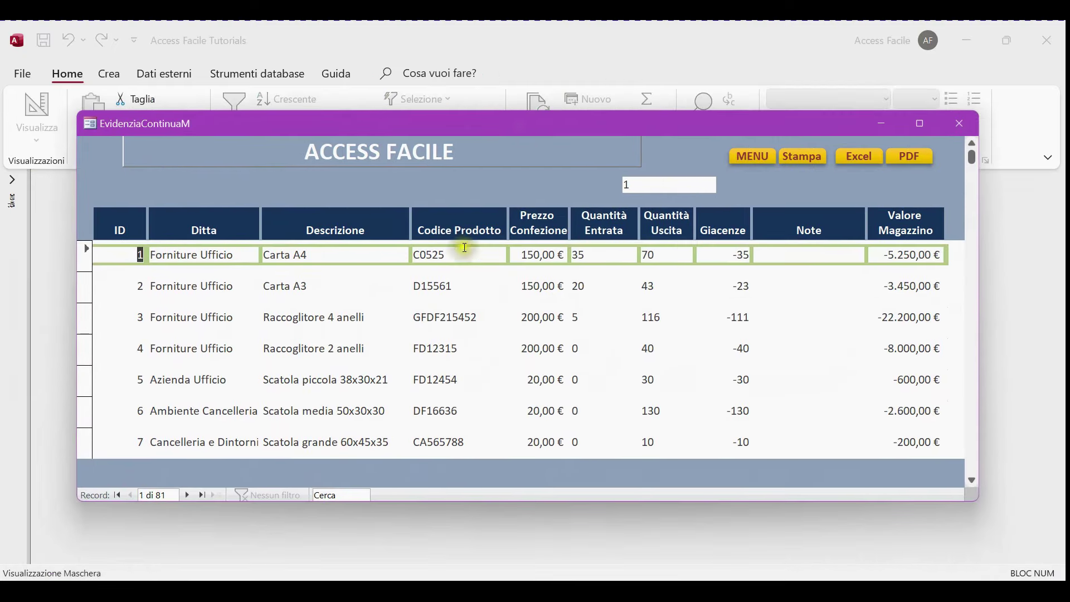
left_click(238, 255)
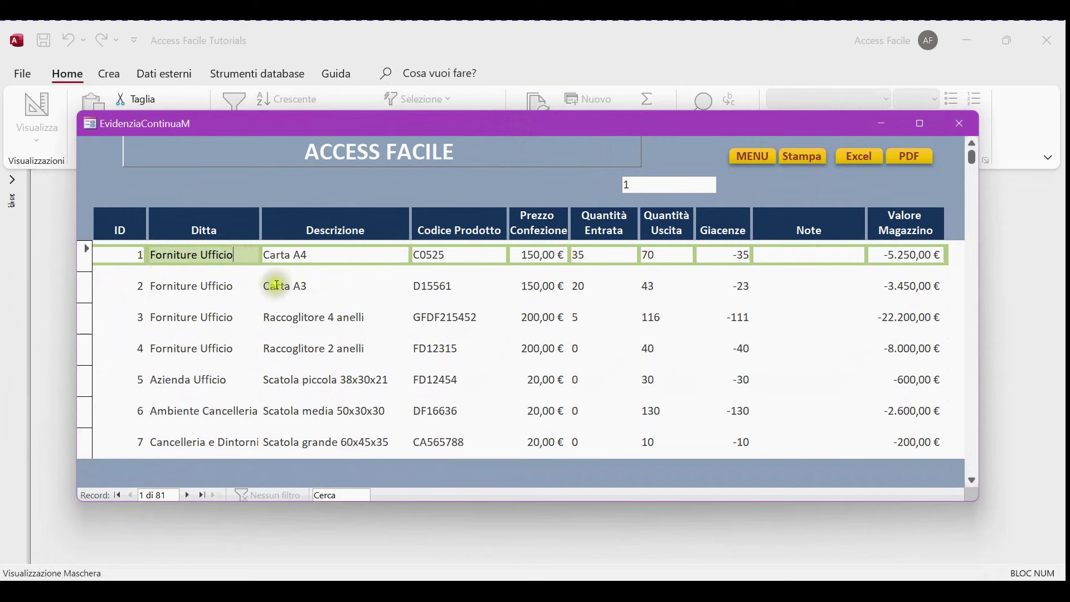
left_click(241, 286)
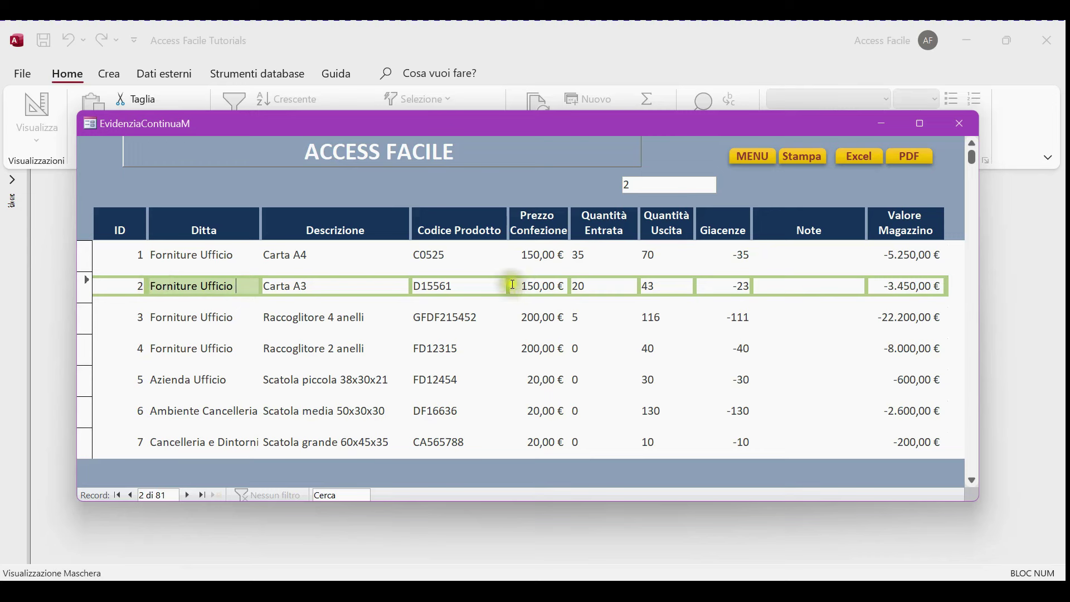
left_click(469, 286)
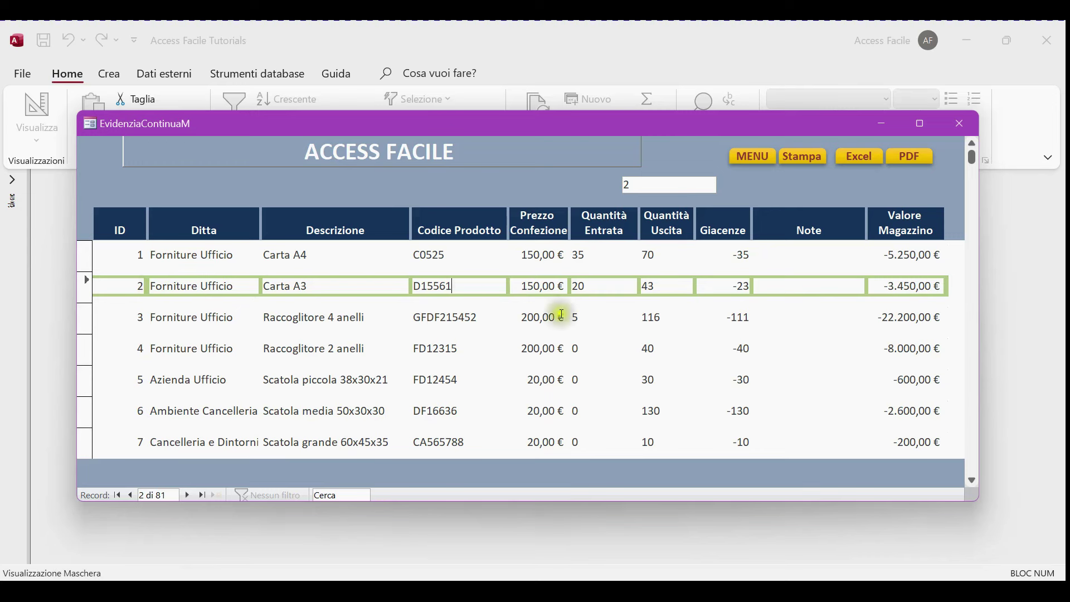
right_click(683, 142)
left_click(739, 191)
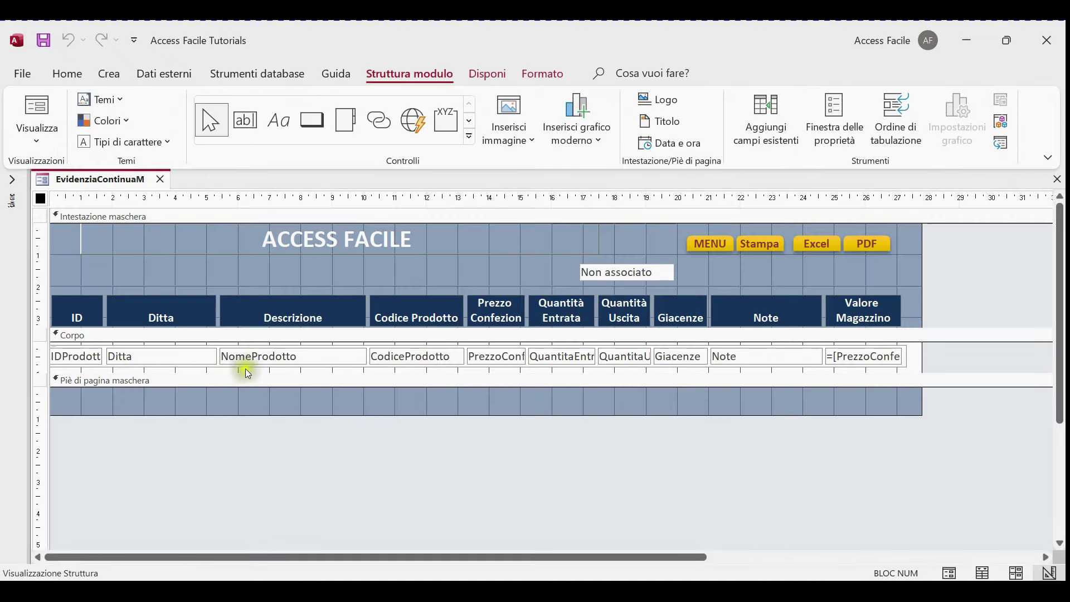
Add a conditional formatting rule giving IDProdotto a green fill when it has focus
left_click(66, 356)
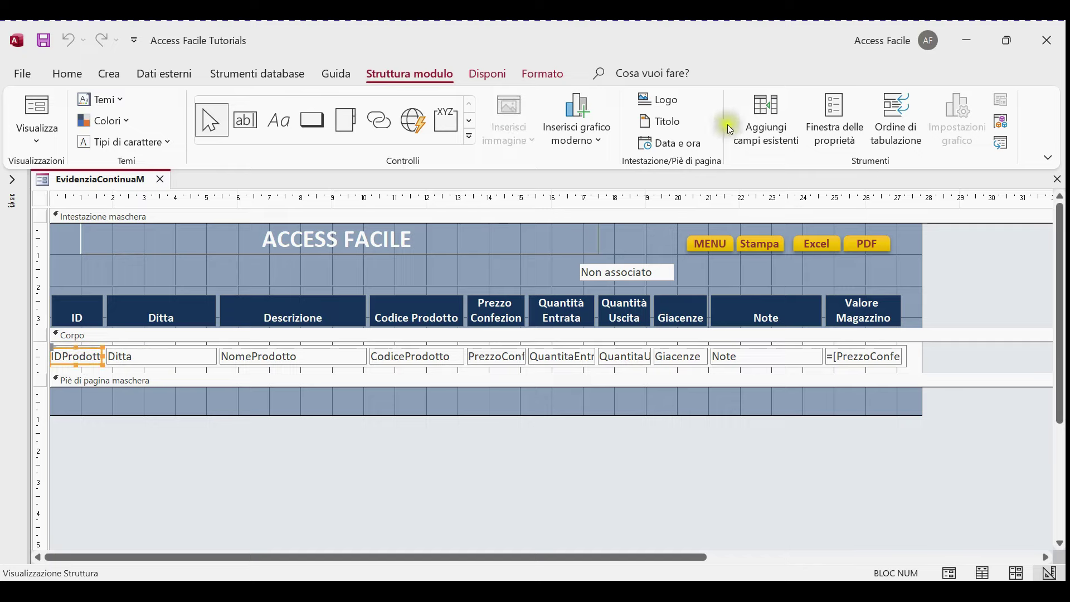
left_click(540, 77)
left_click(761, 138)
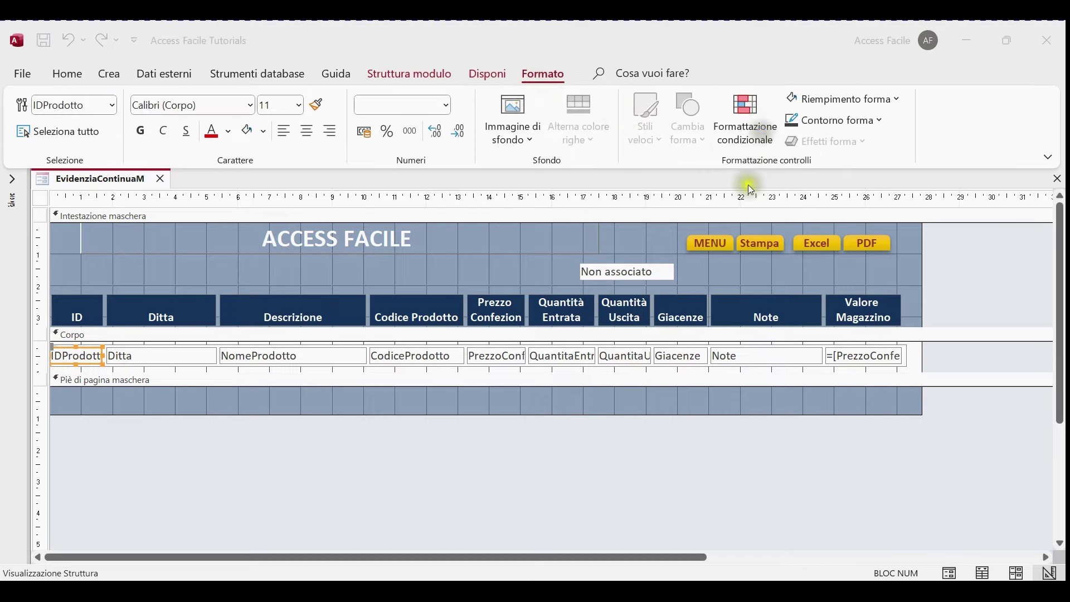
left_click(370, 239)
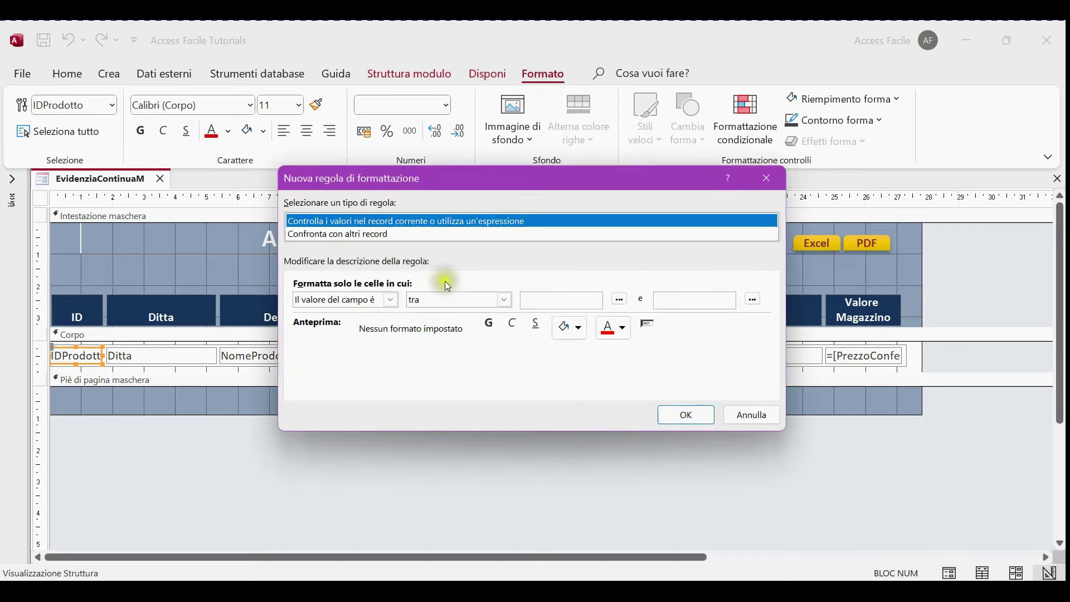
left_click(390, 300)
left_click(376, 339)
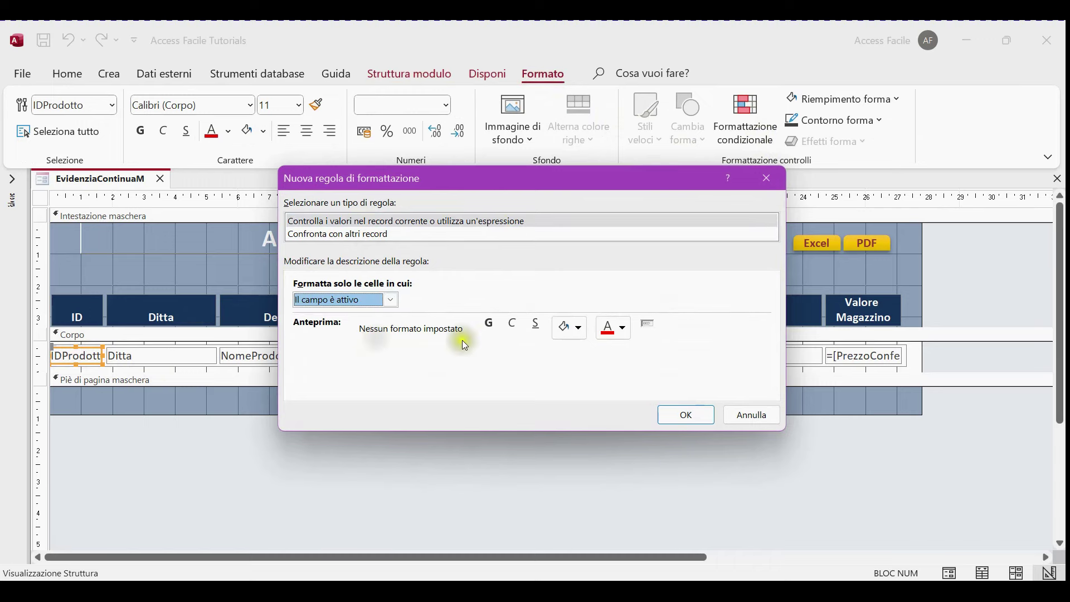
left_click(578, 328)
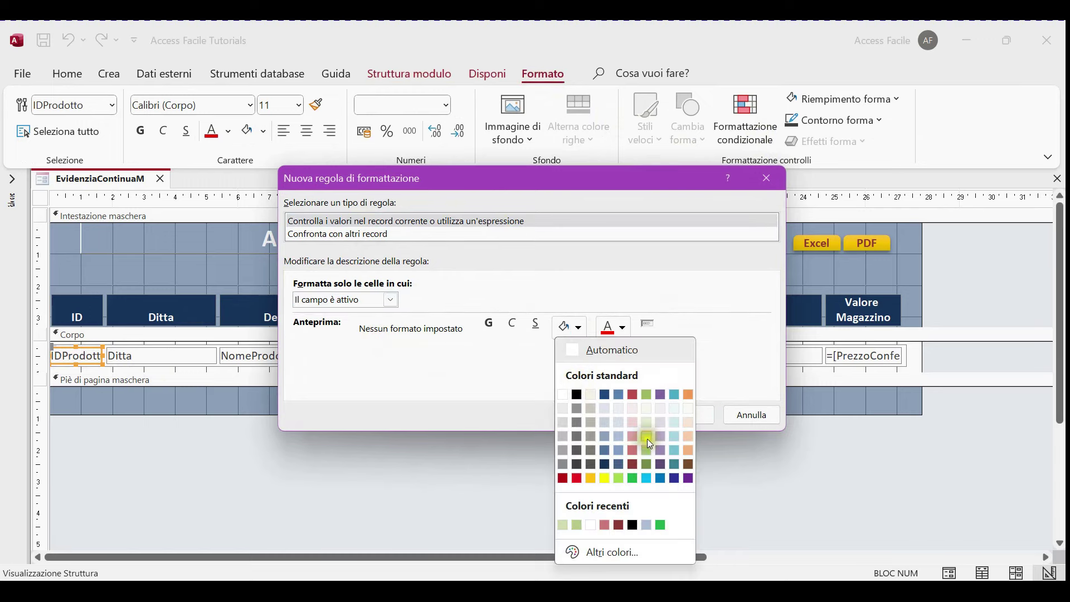
left_click(647, 446)
left_click(682, 418)
left_click(724, 405)
left_click(593, 405)
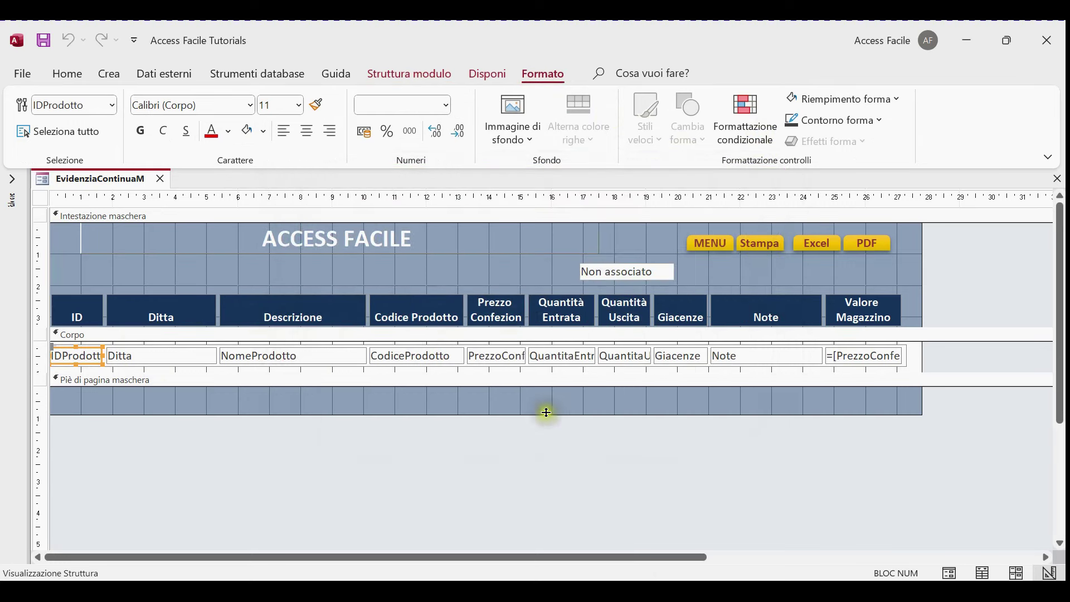
Copy IDProdotto's formatting onto PrezzoConf, QuantitaEntrata, QuantitaU, Giacenze, Note and Valore Magazzino
left_click(316, 106)
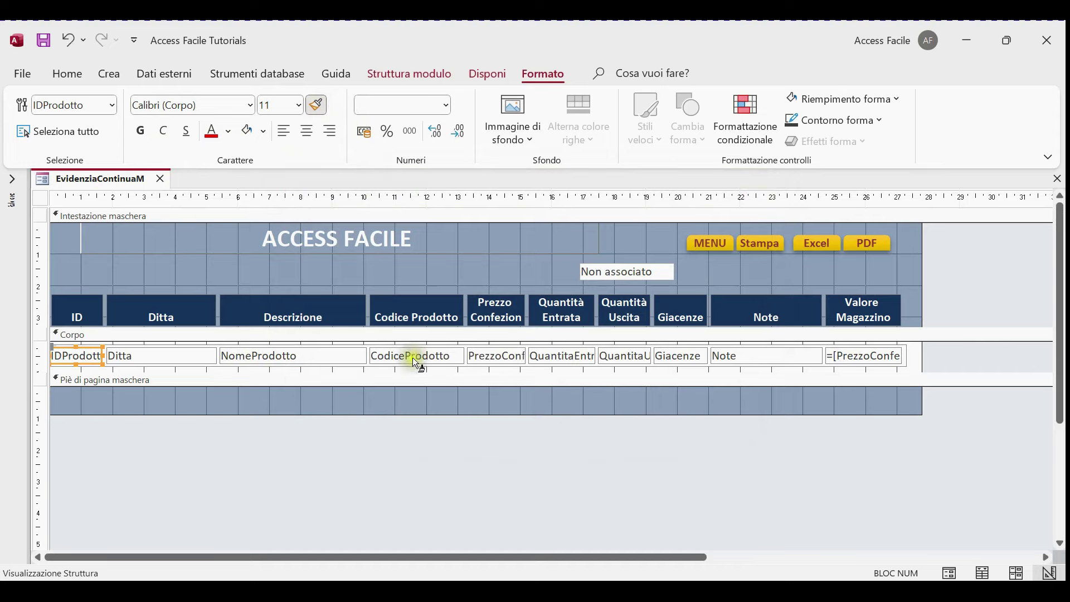
left_click(485, 357)
left_click(577, 361)
left_click(624, 357)
left_click(677, 358)
left_click(724, 357)
left_click(873, 357)
left_click(321, 98)
Switch EvidenziaContinuaM to Visualizzazione Maschera to show its product records
right_click(81, 170)
left_click(89, 180)
right_click(88, 179)
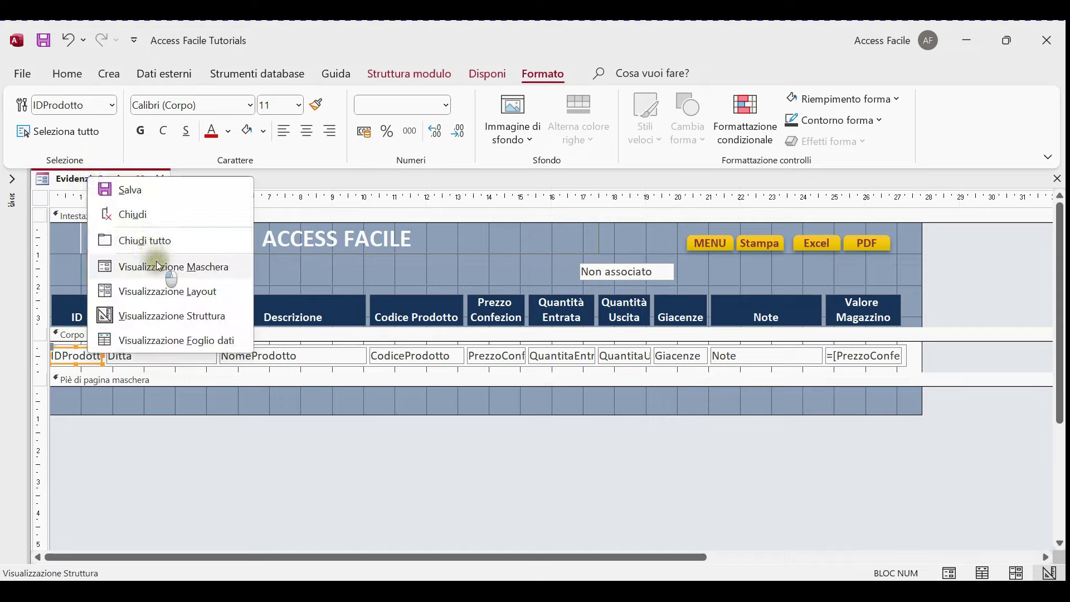
left_click(156, 262)
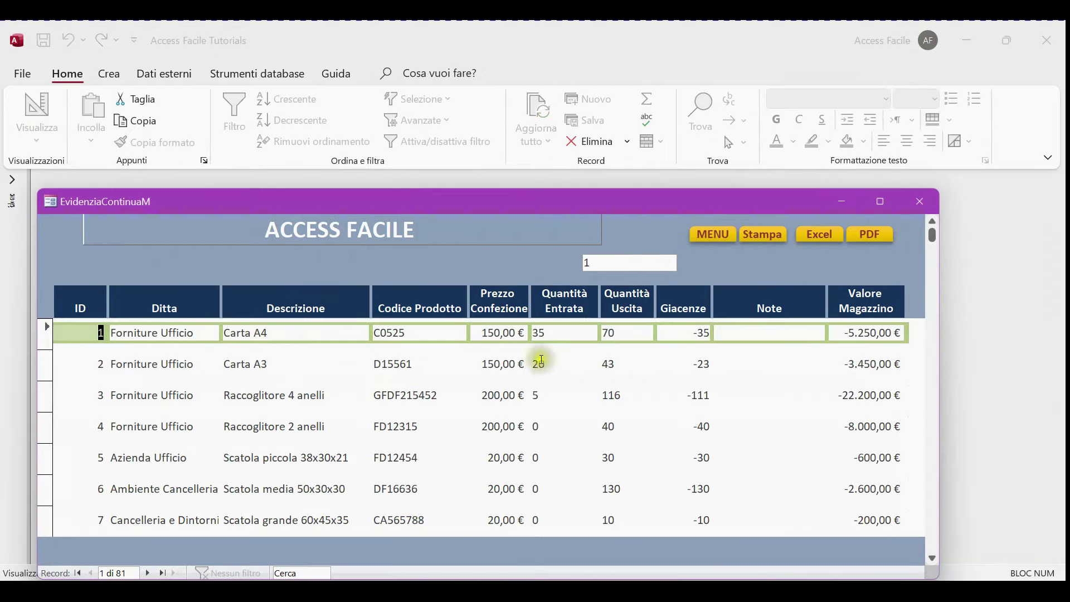
Check the green focus highlight on fields in records 1 and 2, then return to Design view
left_click(508, 333)
left_click(305, 332)
left_click(160, 332)
left_click(539, 333)
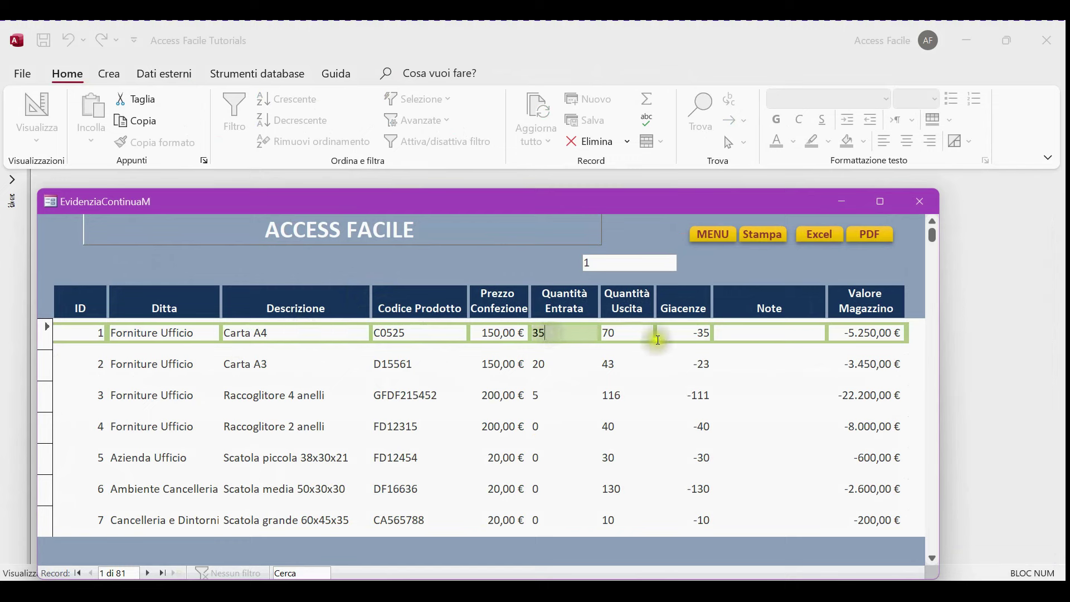
left_click(650, 335)
left_click(691, 364)
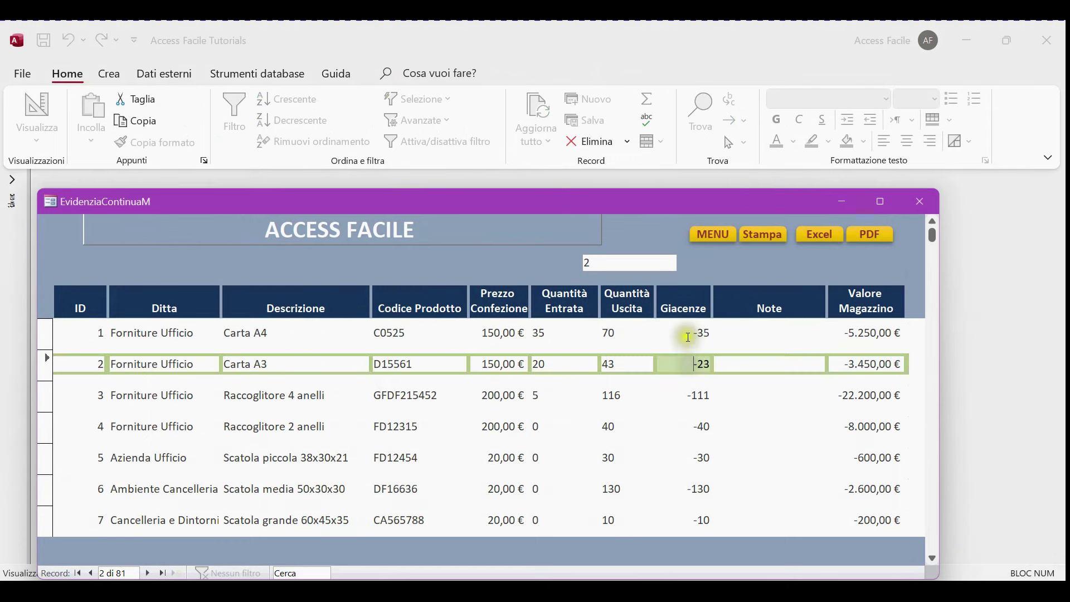
left_click(739, 363)
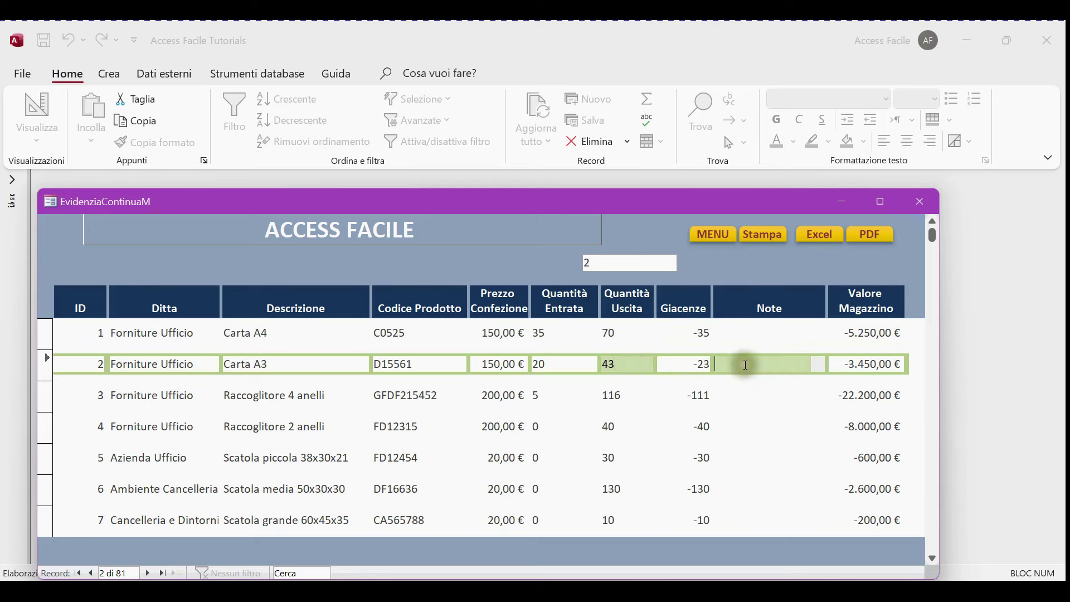
left_click(838, 364)
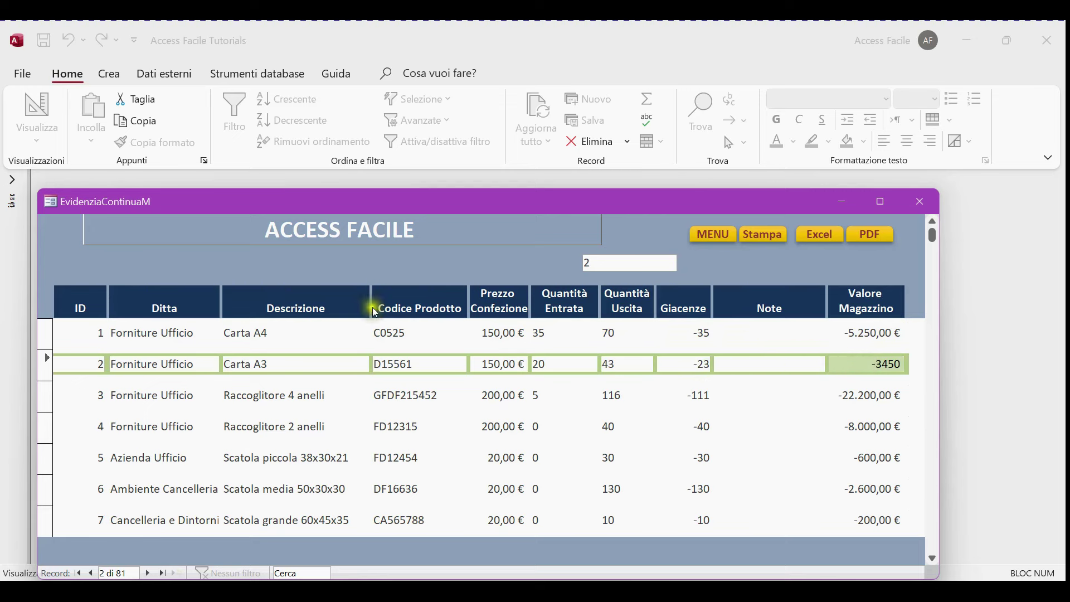
right_click(630, 234)
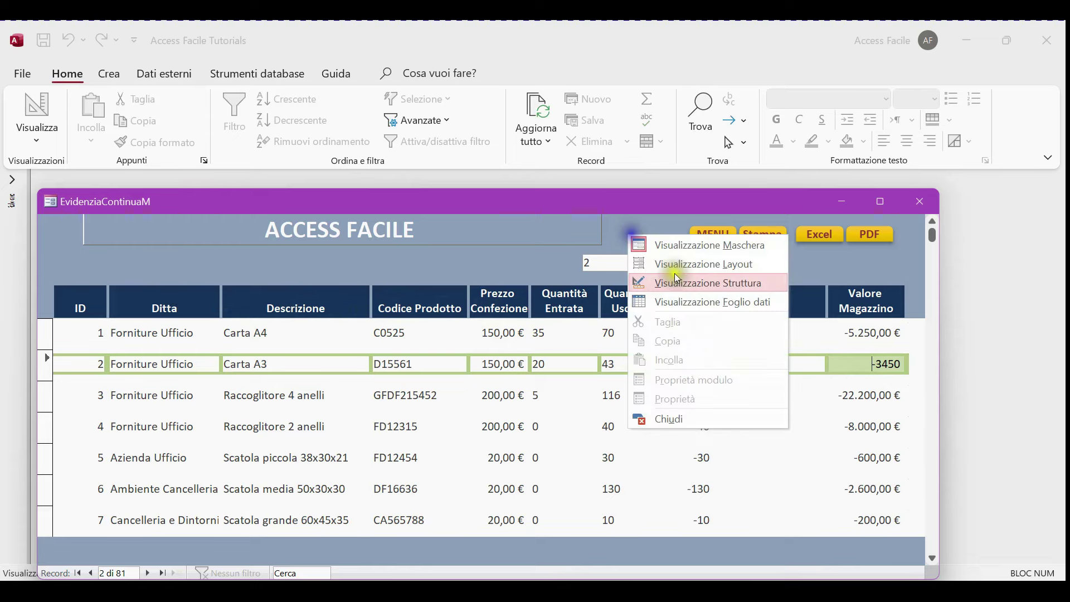
left_click(679, 284)
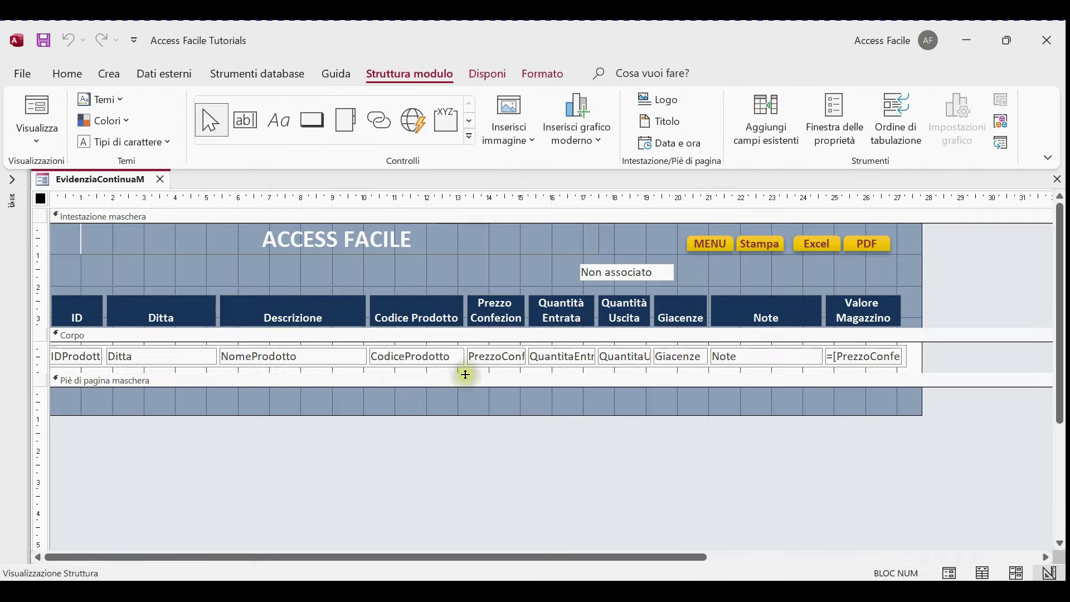
Edit the Ditta field's focus rule to use a new green fill
left_click(189, 356)
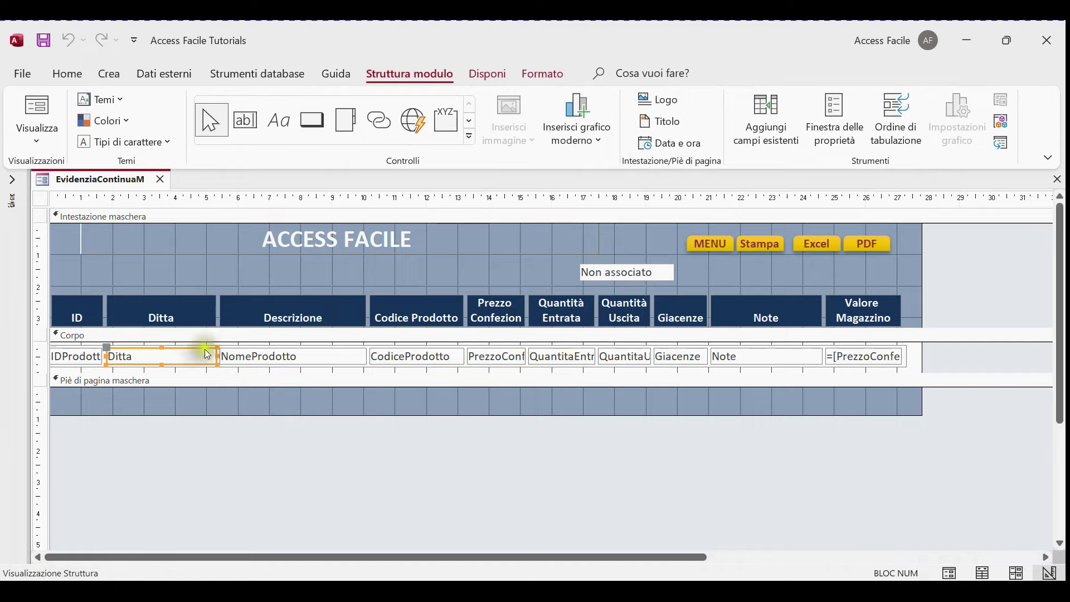
left_click(554, 78)
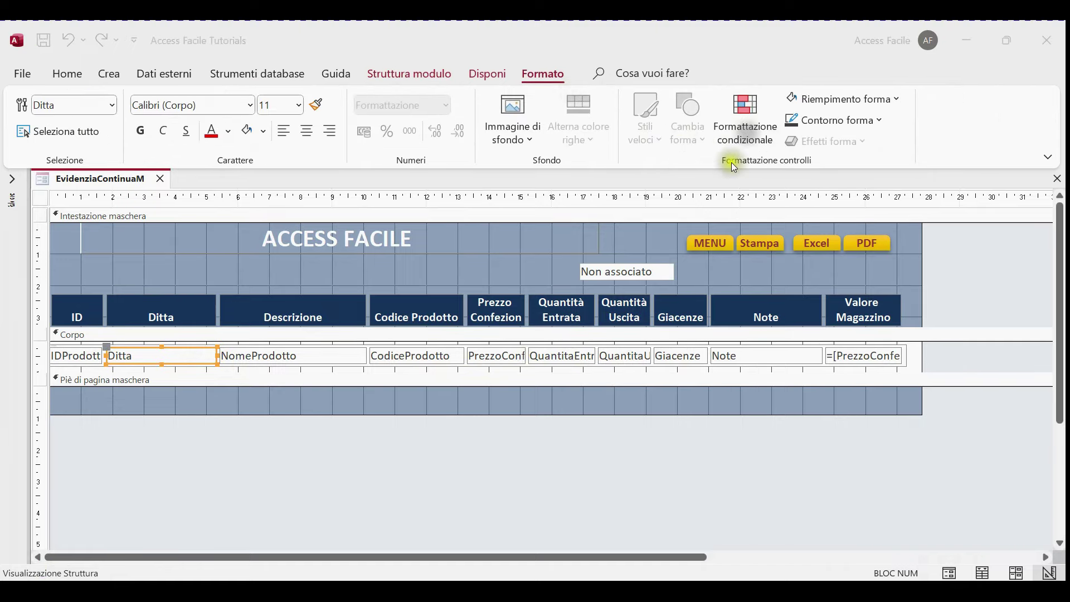
left_click(744, 125)
left_click(697, 280)
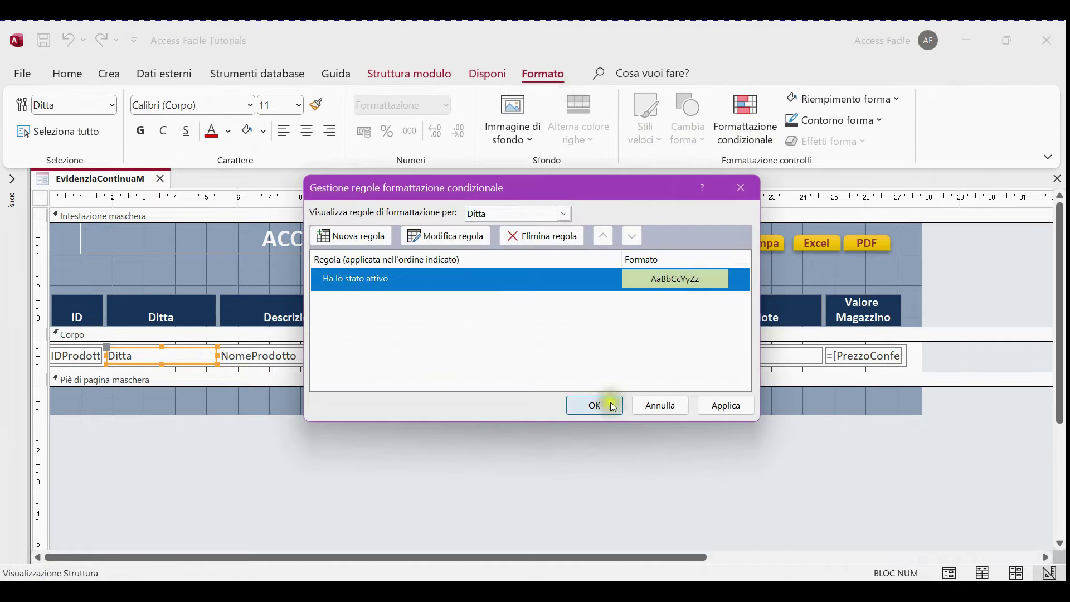
left_click(443, 236)
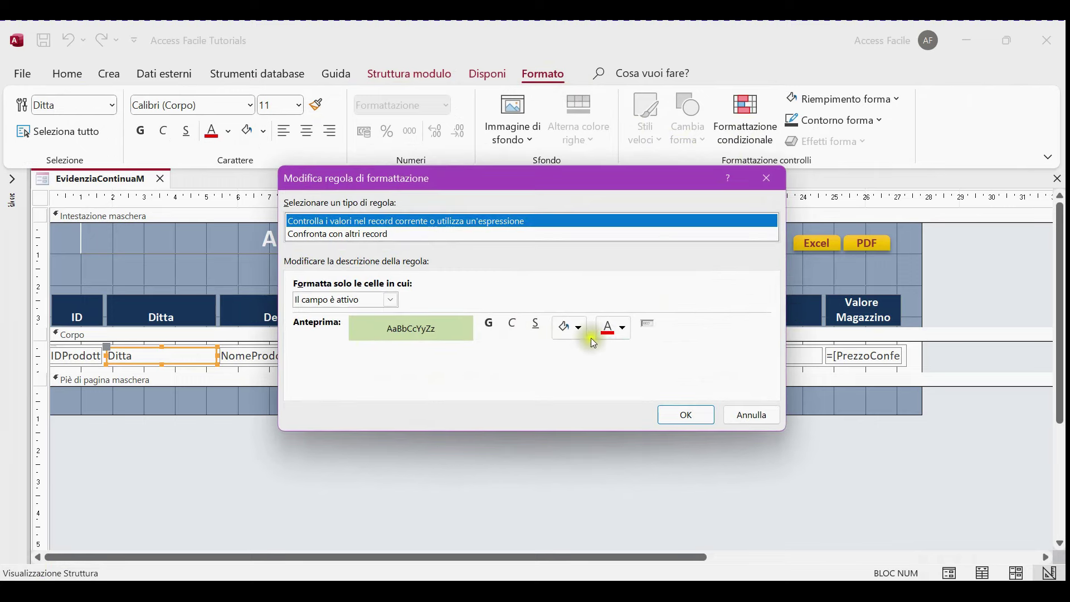
left_click(584, 330)
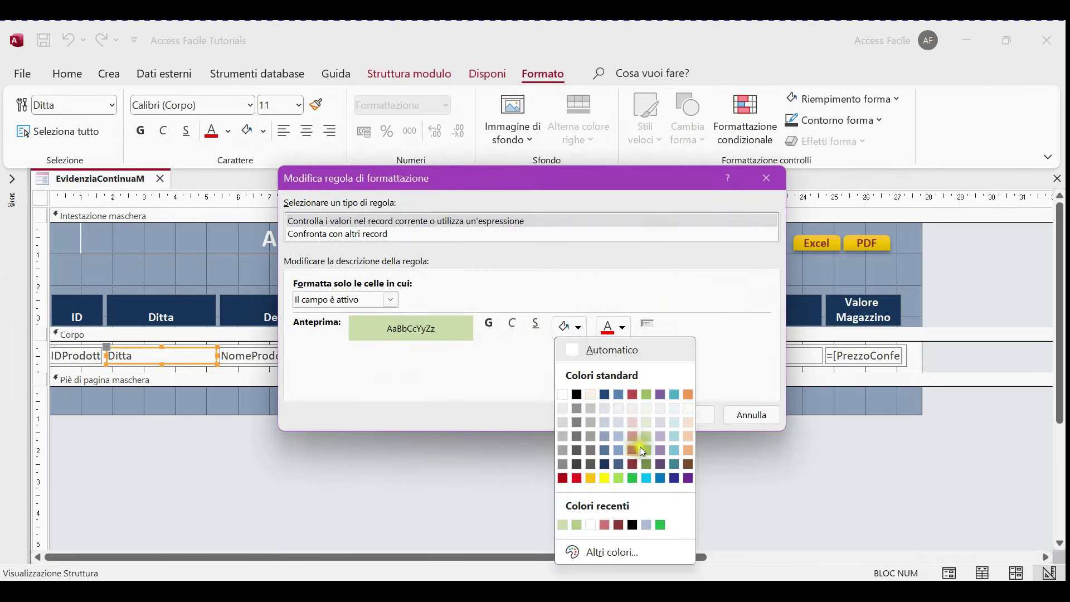
left_click(646, 449)
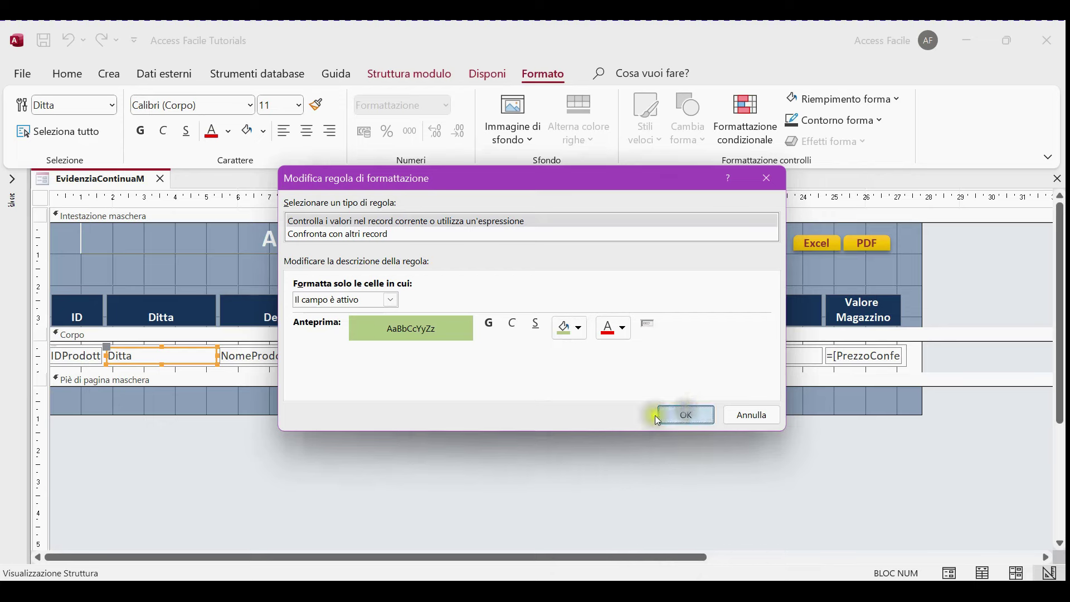
left_click(658, 418)
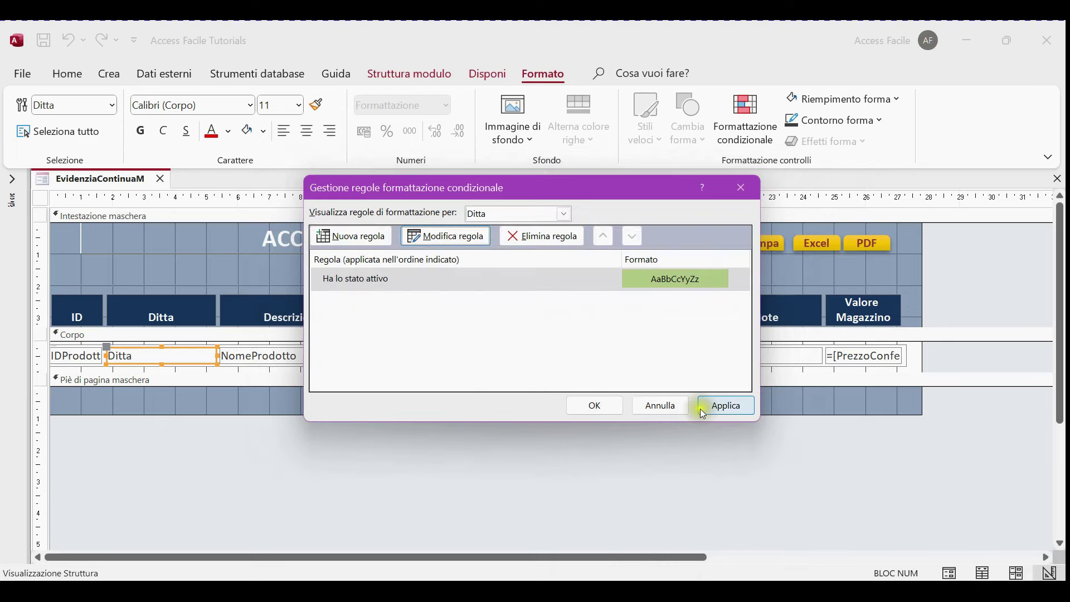
left_click(597, 406)
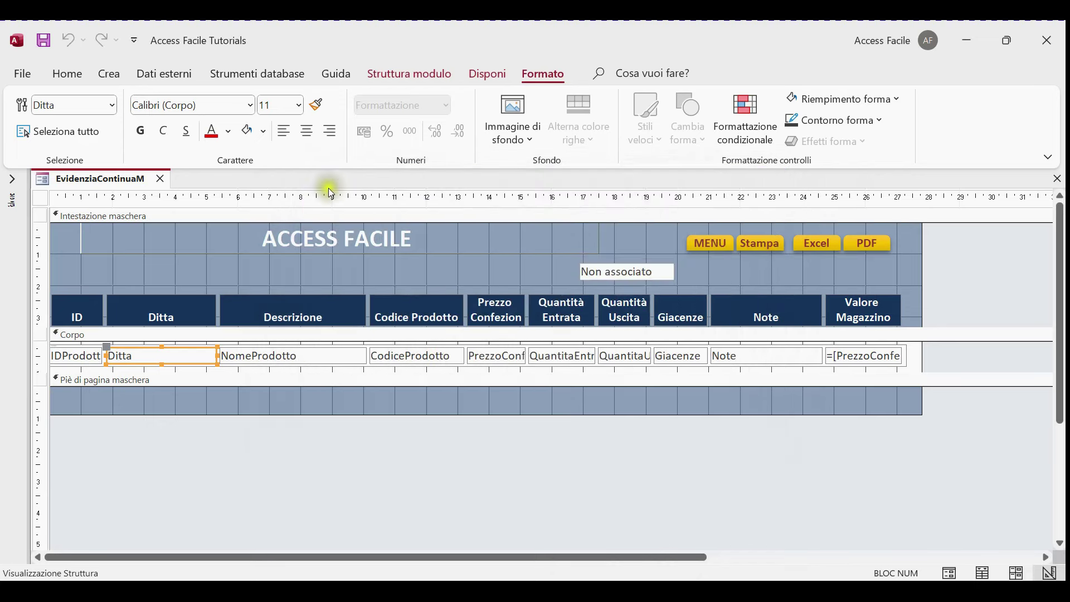
Copy Ditta's formatting onto CodiceProdotto, PrezzoConf, QuantitaEntr, Giacenze and Note
left_click(318, 105)
left_click(406, 357)
left_click(493, 357)
left_click(550, 358)
left_click(677, 356)
left_click(731, 357)
left_click(326, 103)
Switch the form to Visualizzazione Maschera and move its window up and right
right_click(111, 174)
left_click(107, 171)
right_click(108, 177)
left_click(166, 273)
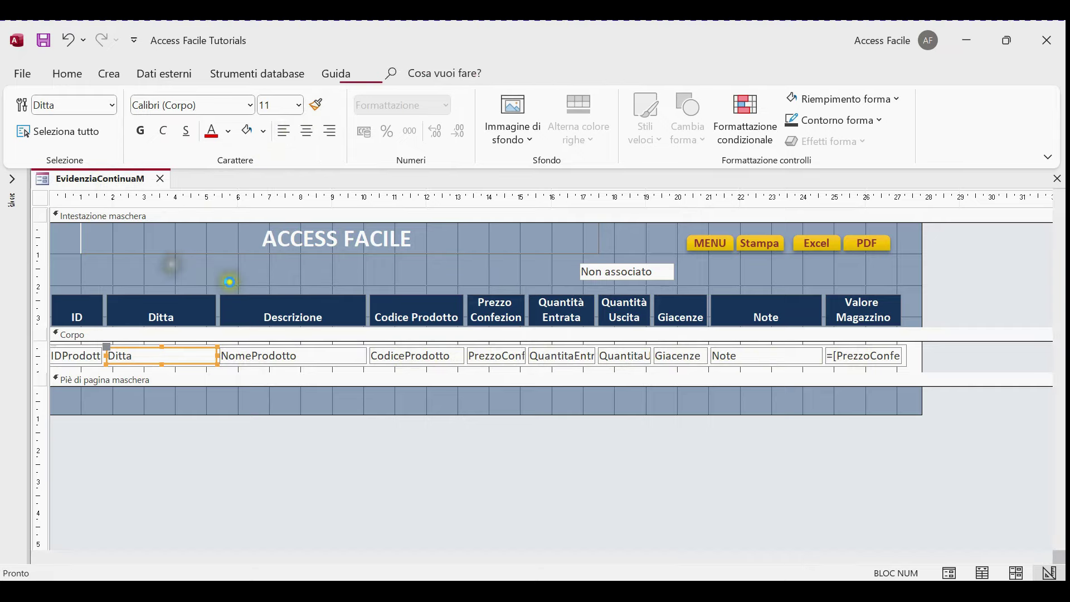
left_click_drag(445, 191, 577, 101)
Focus row 1's Ditta, Descrizione, Codice Prodotto, Prezzo Confezione and Quantità Entrata to check the darker green
left_click(310, 244)
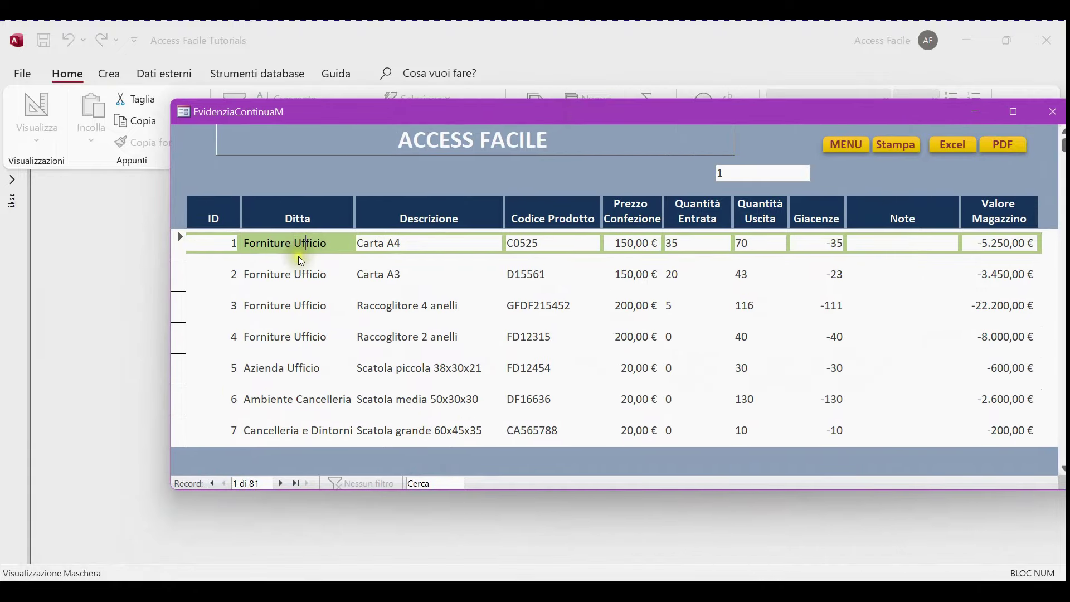
left_click(427, 244)
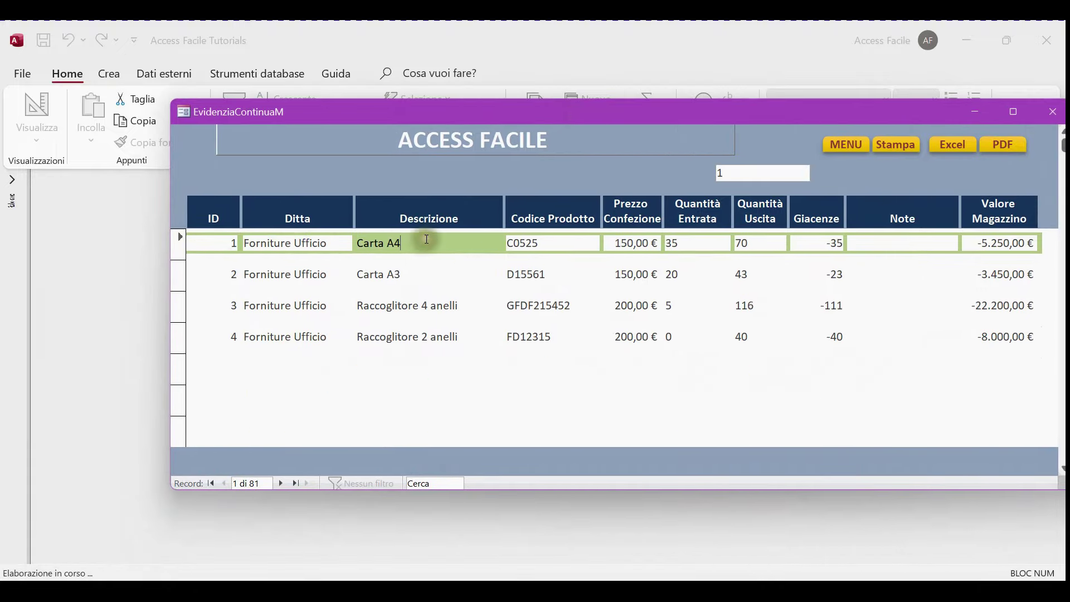
left_click(582, 239)
left_click(635, 244)
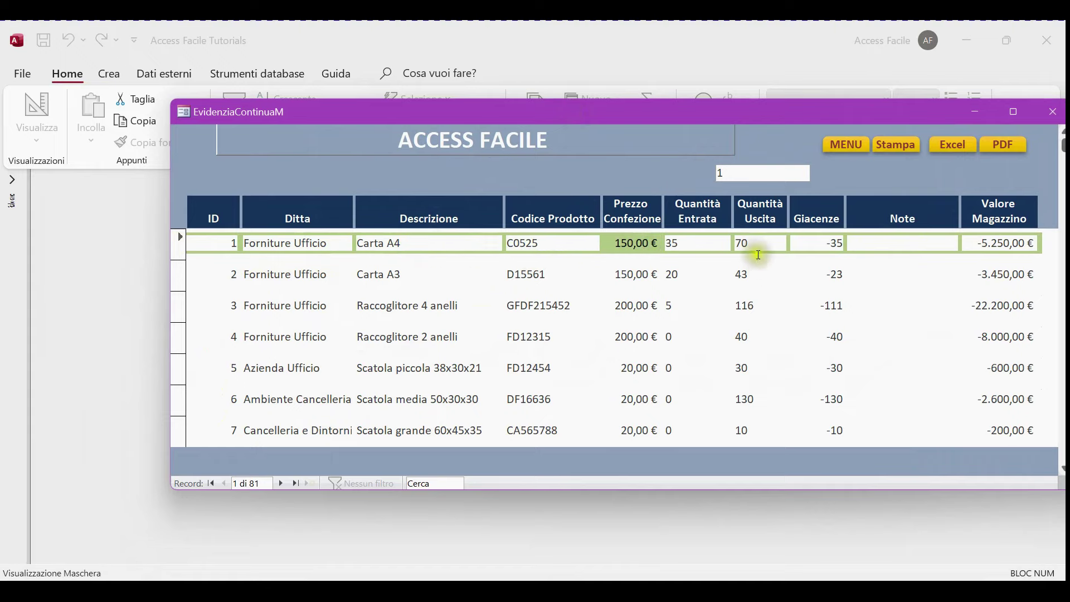
left_click(718, 249)
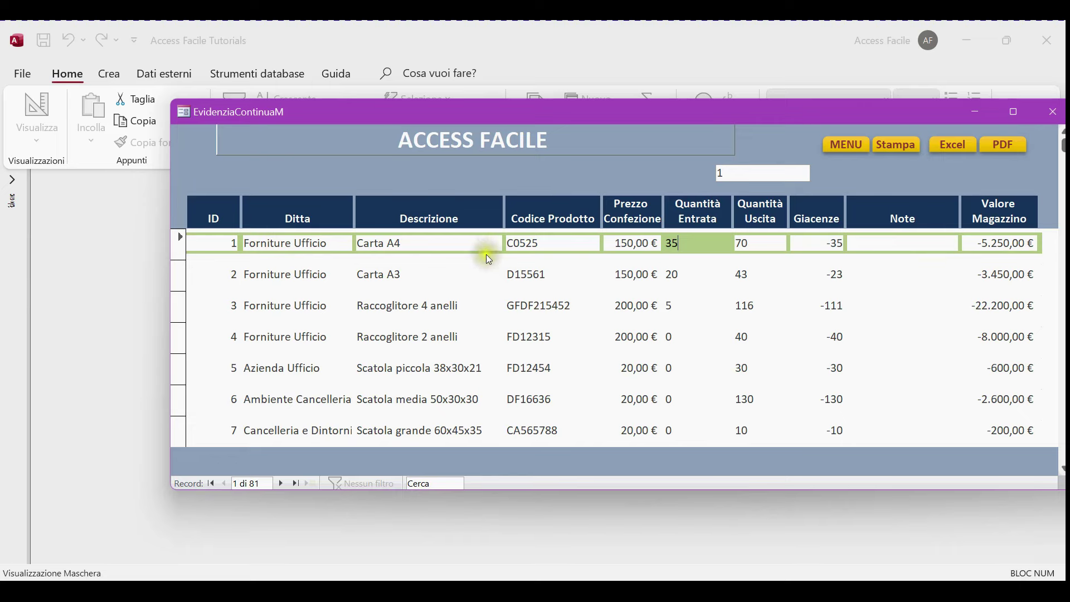
right_click(876, 179)
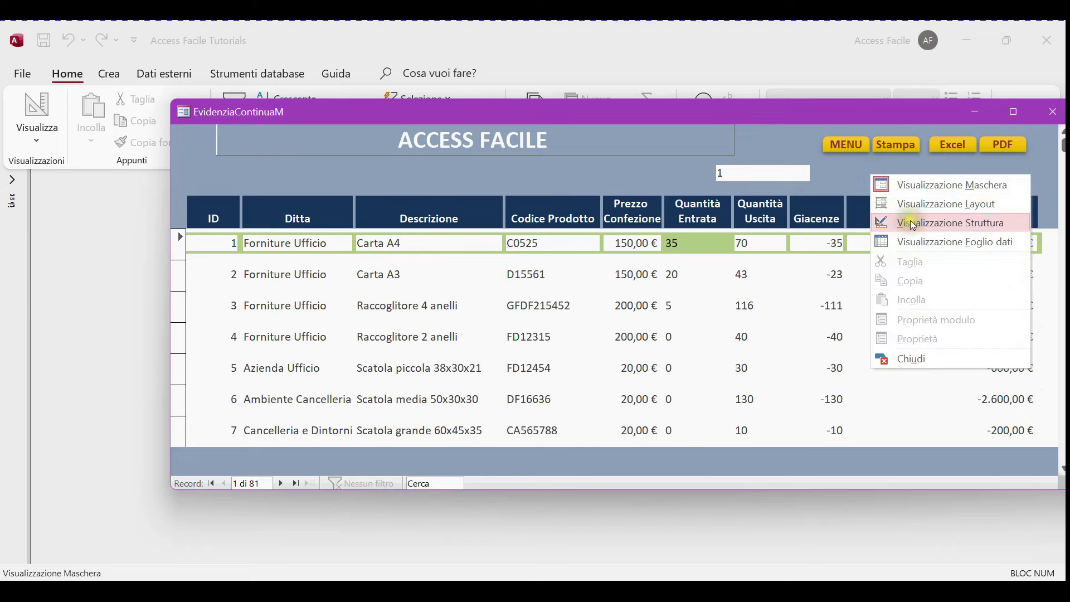
In Design view, set Stile sfondo to Trasparente for all Corpo detail-row fields
left_click(892, 220)
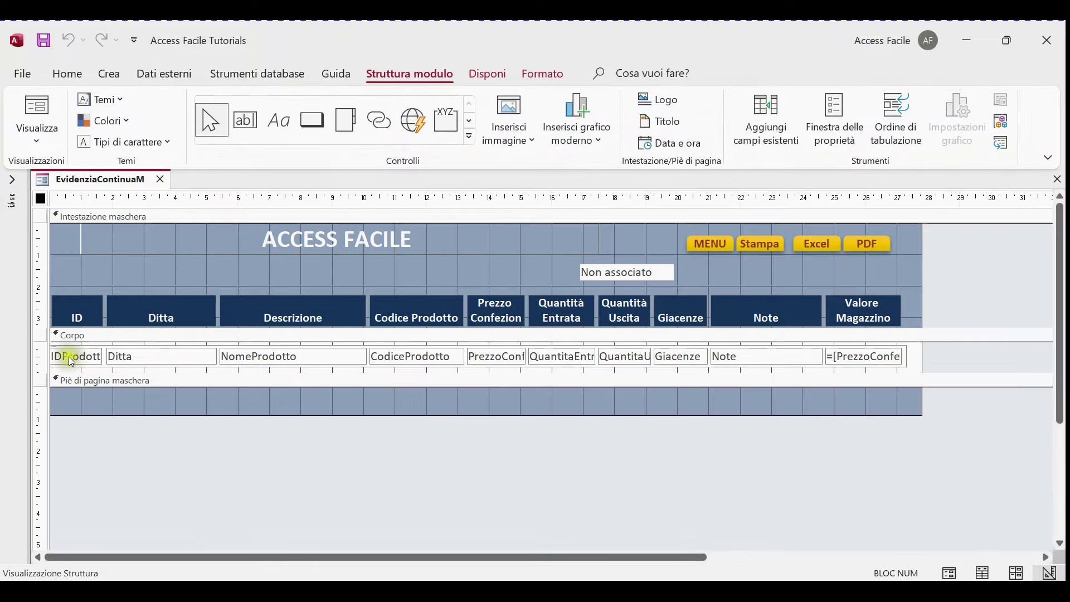
left_click(40, 350)
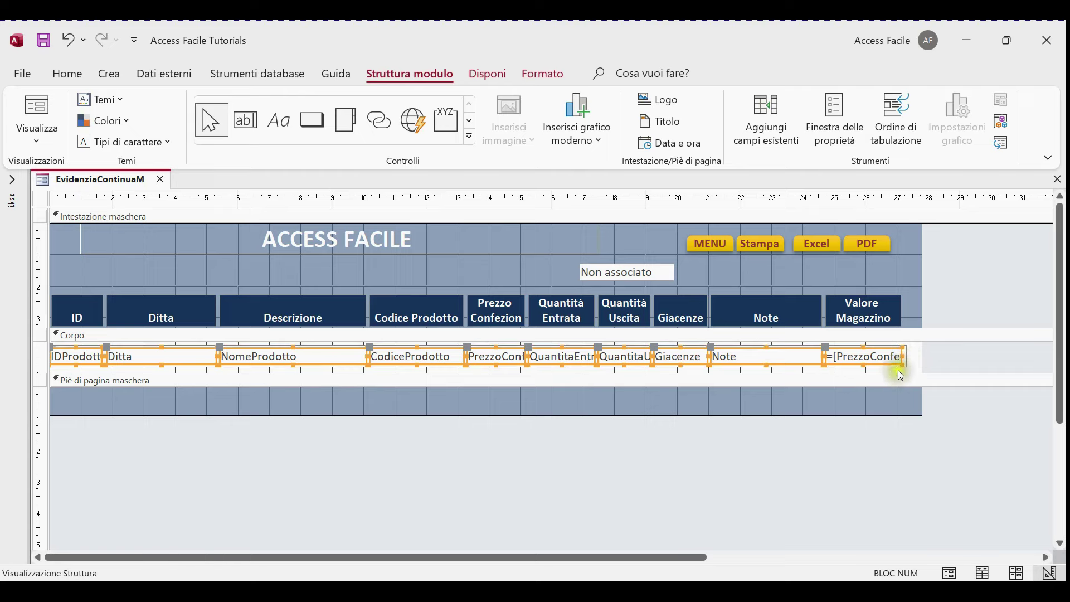
left_click(835, 120)
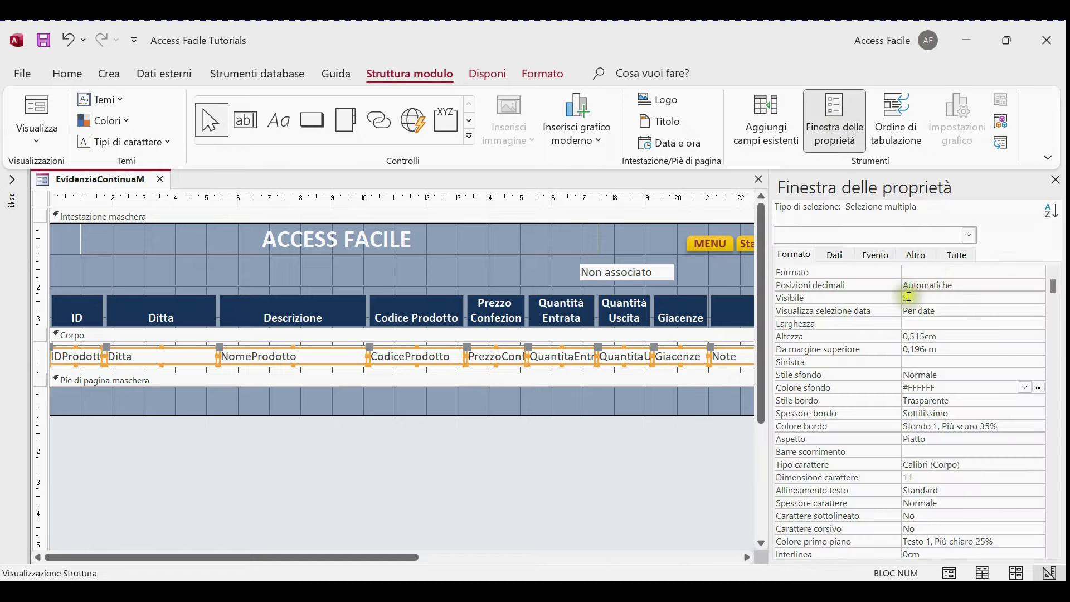
left_click(1039, 375)
left_click(1040, 387)
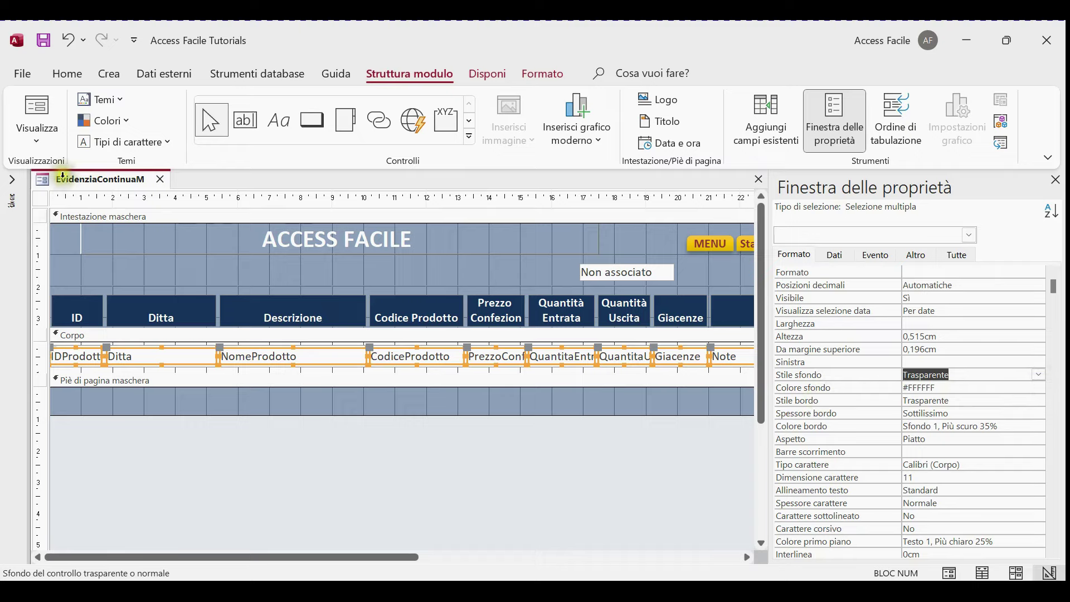
Switch EvidenziaContinuaM back to Visualizzazione Maschera
right_click(66, 181)
left_click(106, 182)
right_click(106, 181)
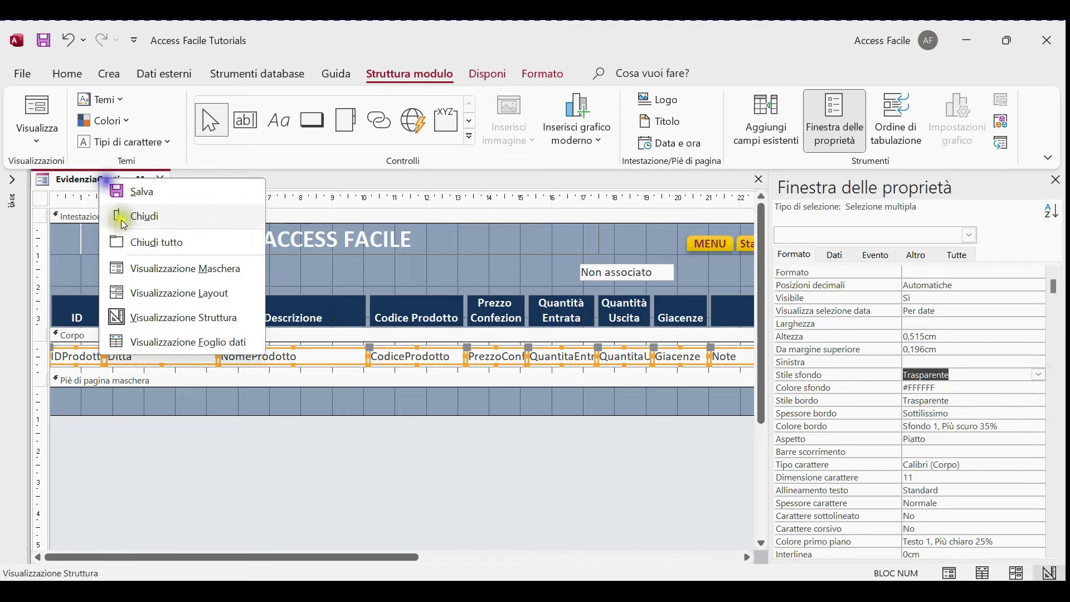
left_click(167, 269)
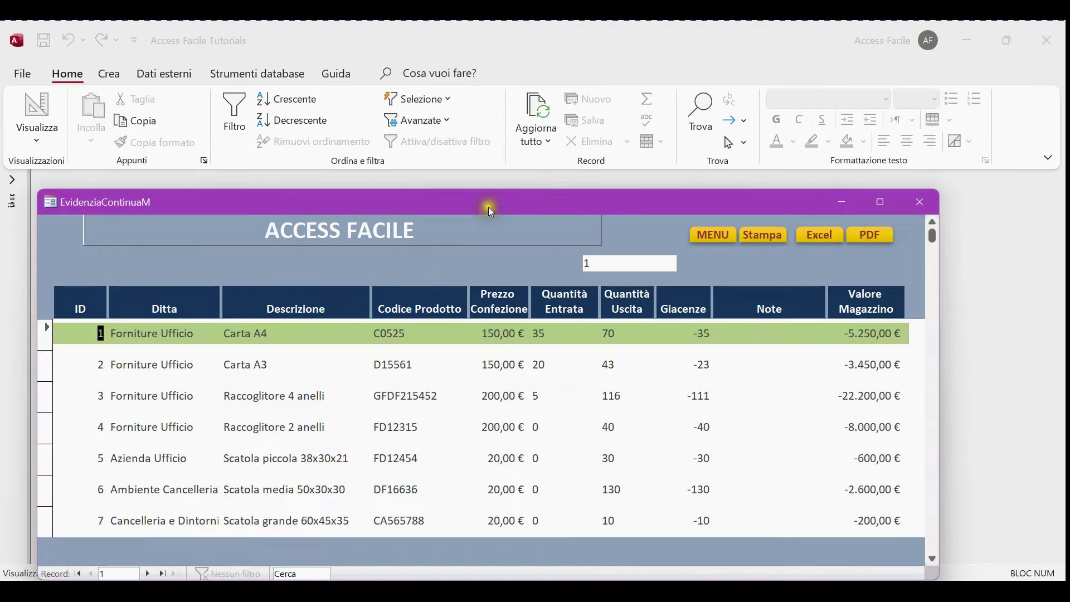
Step through records 2 to 6 and back with the arrow keys, watching the green row
left_click_drag(488, 213, 563, 144)
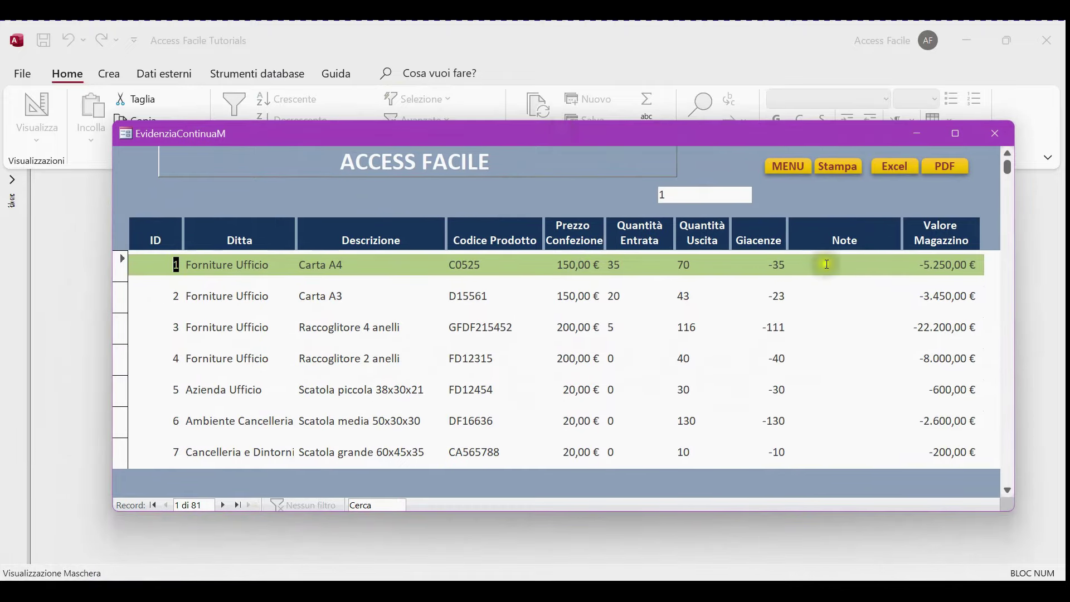
key("Down")
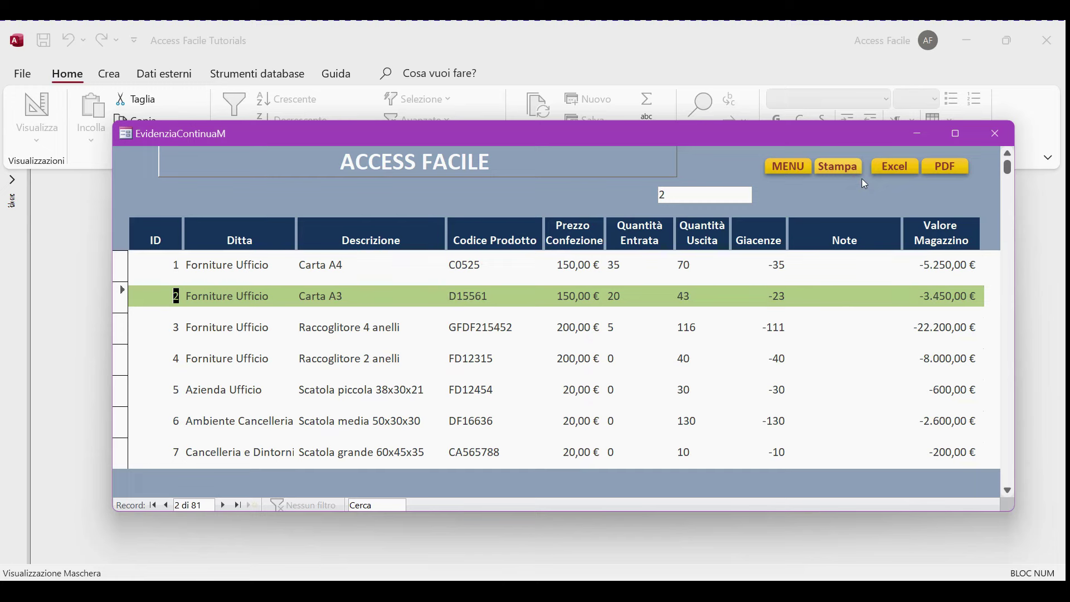
key("Down")
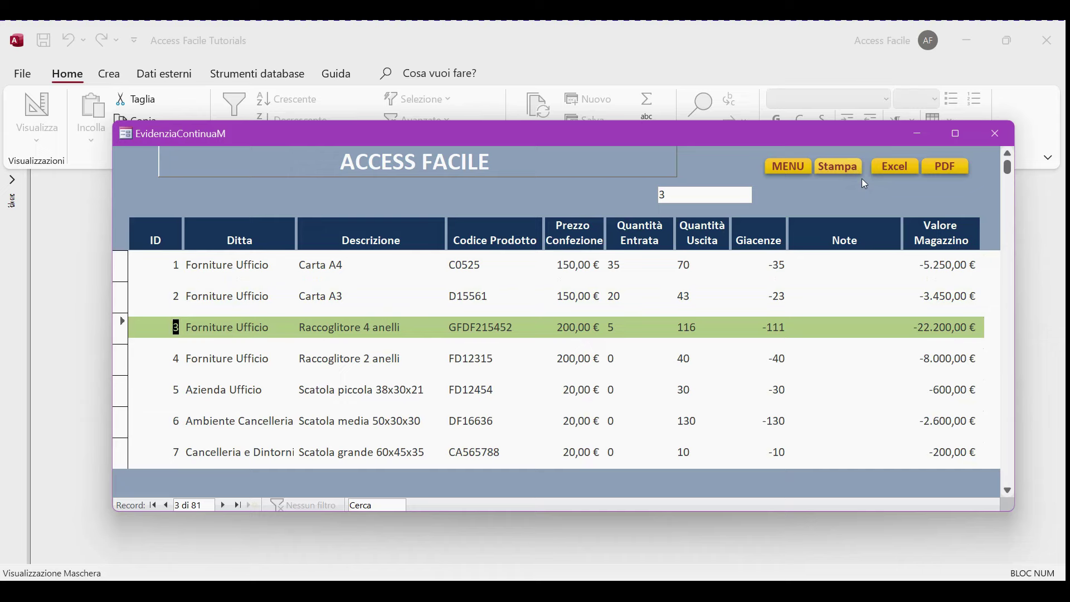
key("Down")
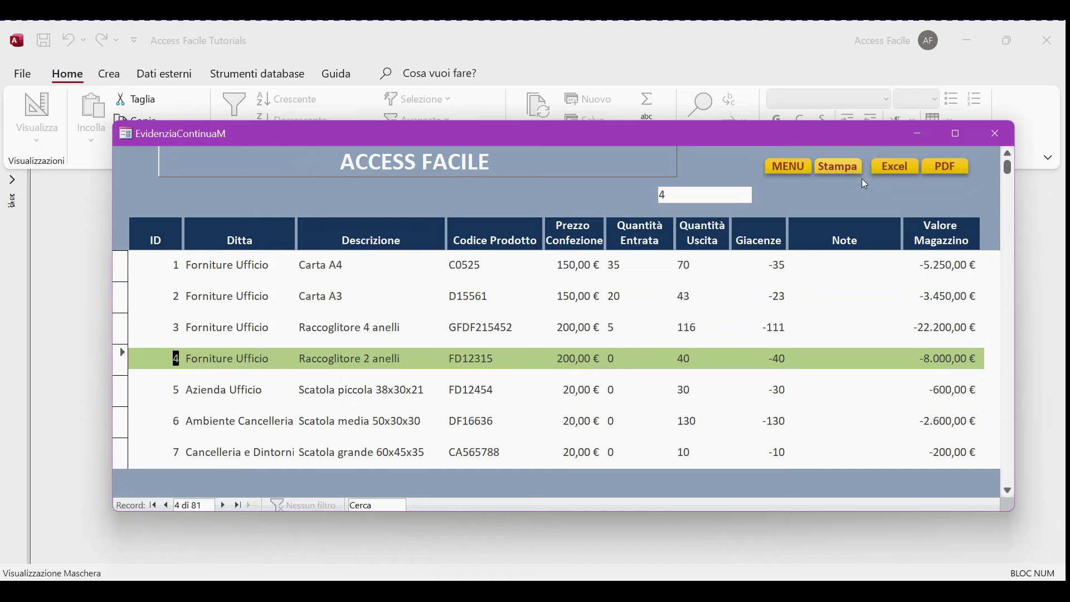
key("Down")
key("Down")
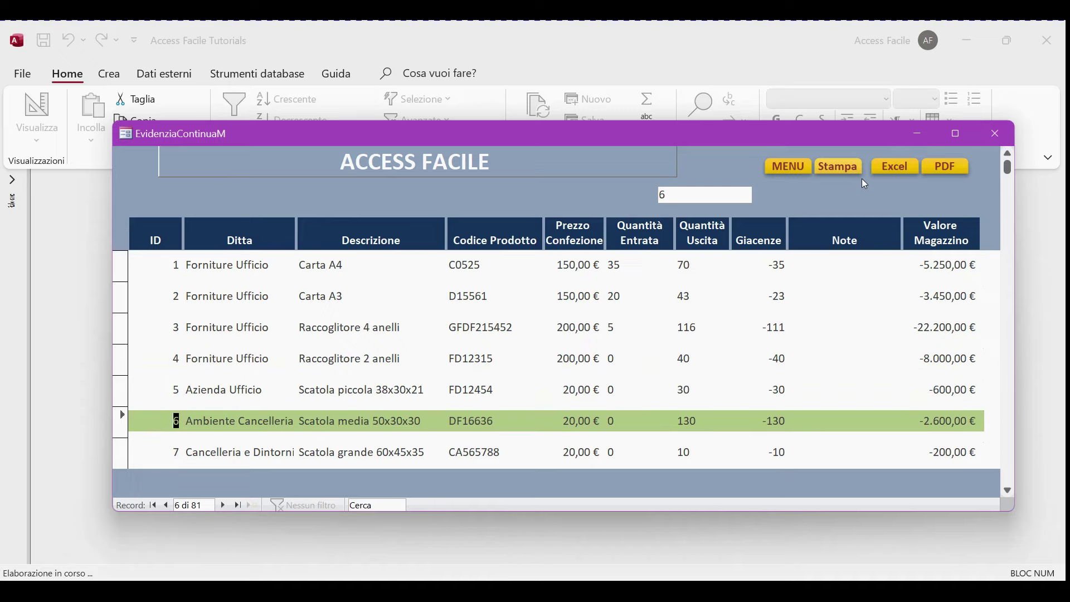
key("Down")
key("Up")
key("Up")
key("Up")
key("Up")
key("Up")
key("Up")
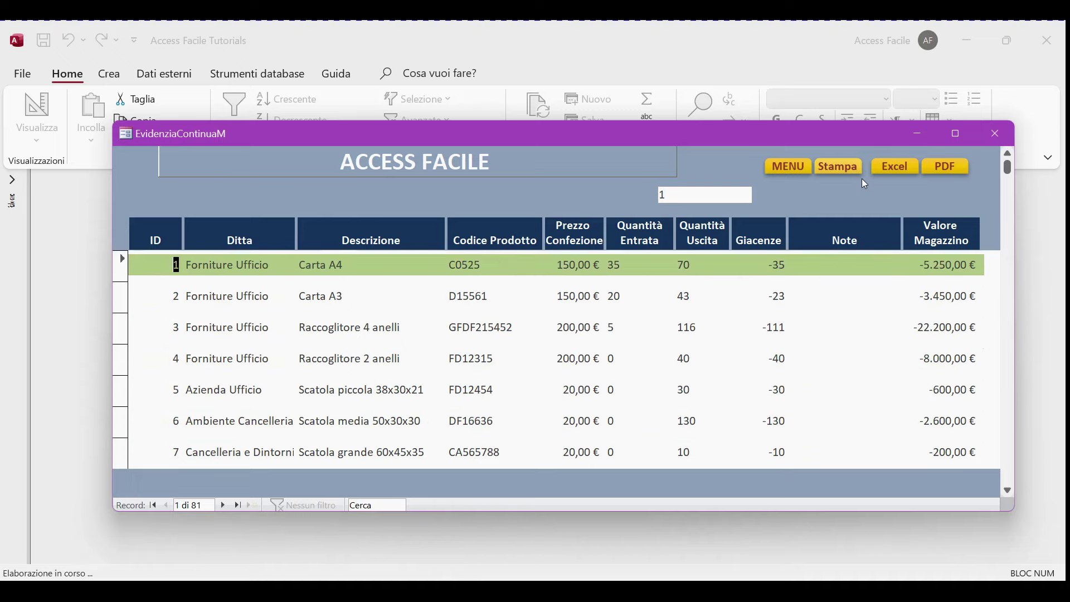
key("Down")
key("Down")
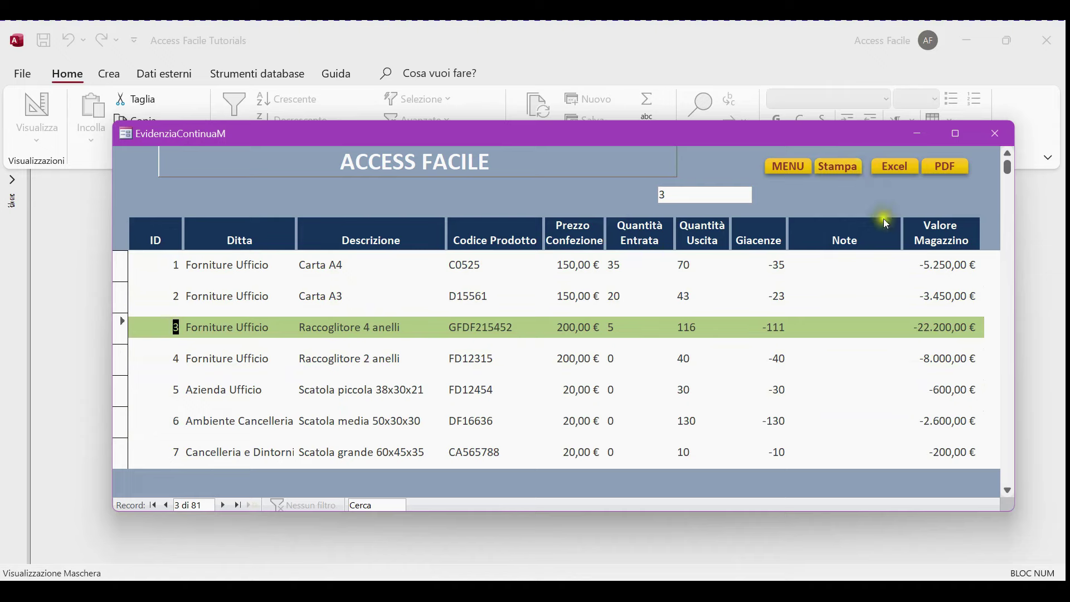
Focus several fields in record 3, then in record 4, leaving record 4's row green
left_click(358, 331)
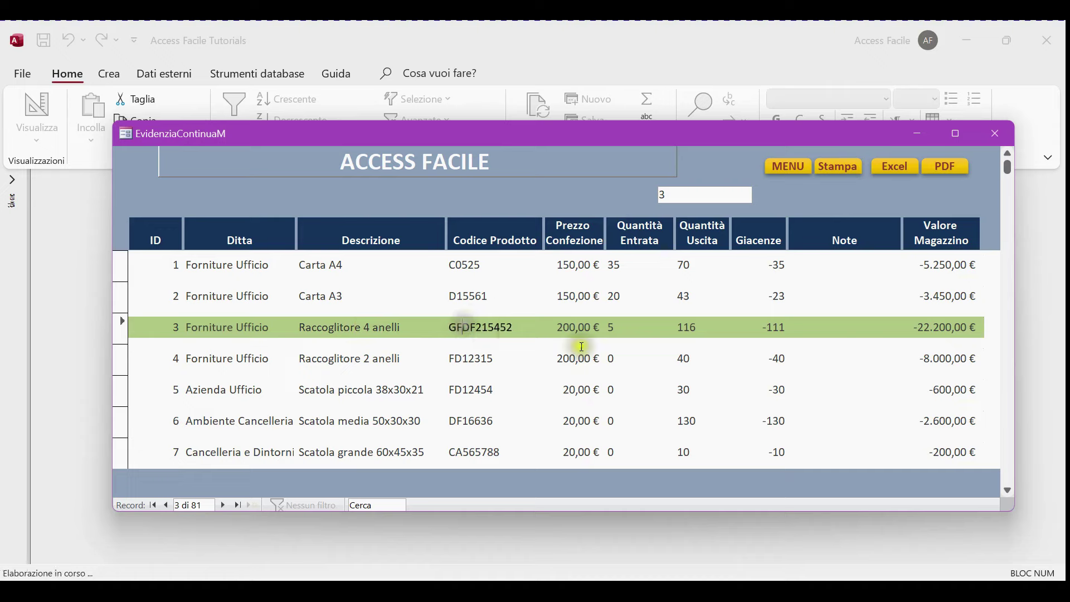
left_click(580, 328)
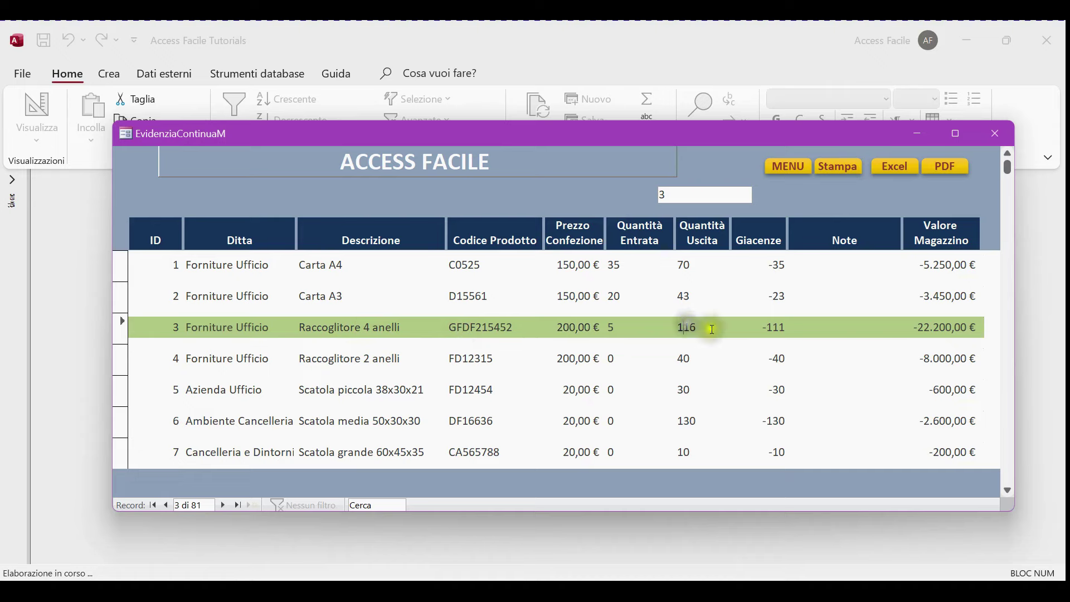
left_click(780, 328)
left_click(936, 328)
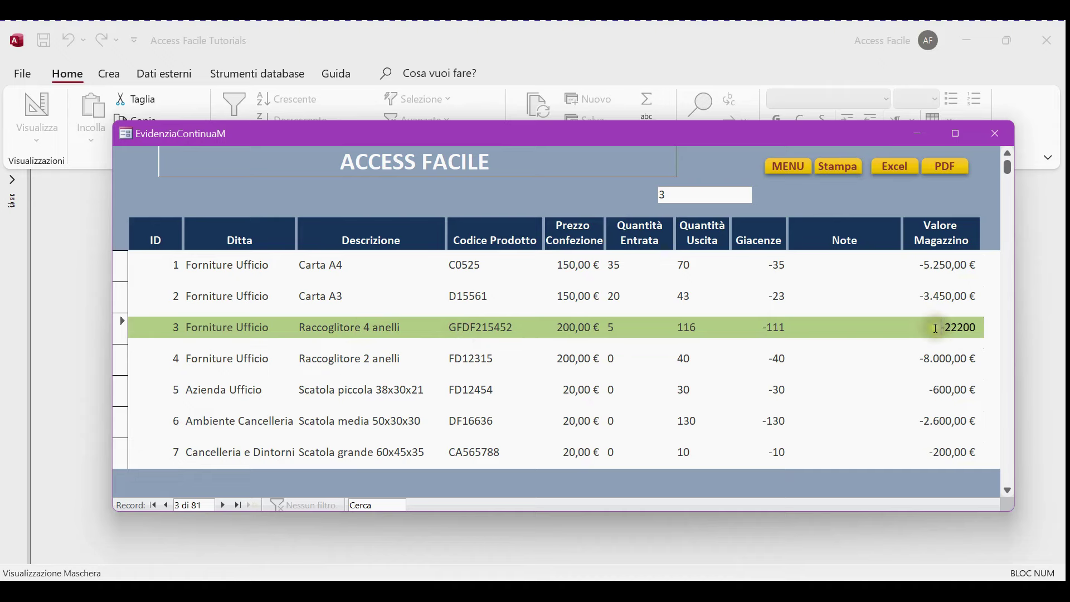
left_click(681, 359)
left_click(481, 360)
left_click(351, 363)
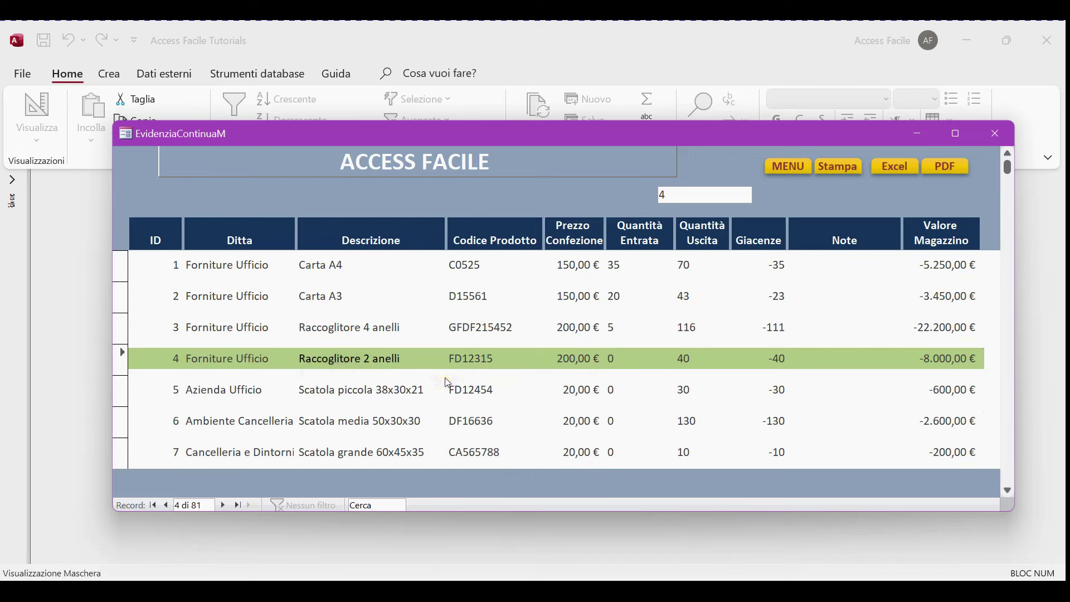
right_click(856, 214)
In Design view, shorten the Corpo section and nudge its controls up to fit
left_click(980, 243)
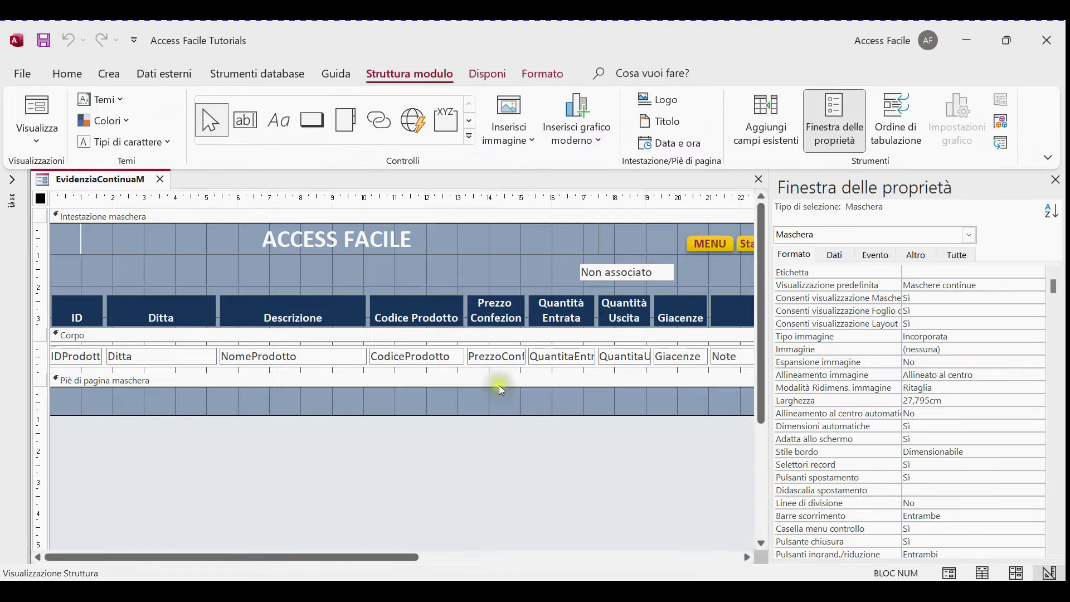
left_click(488, 371)
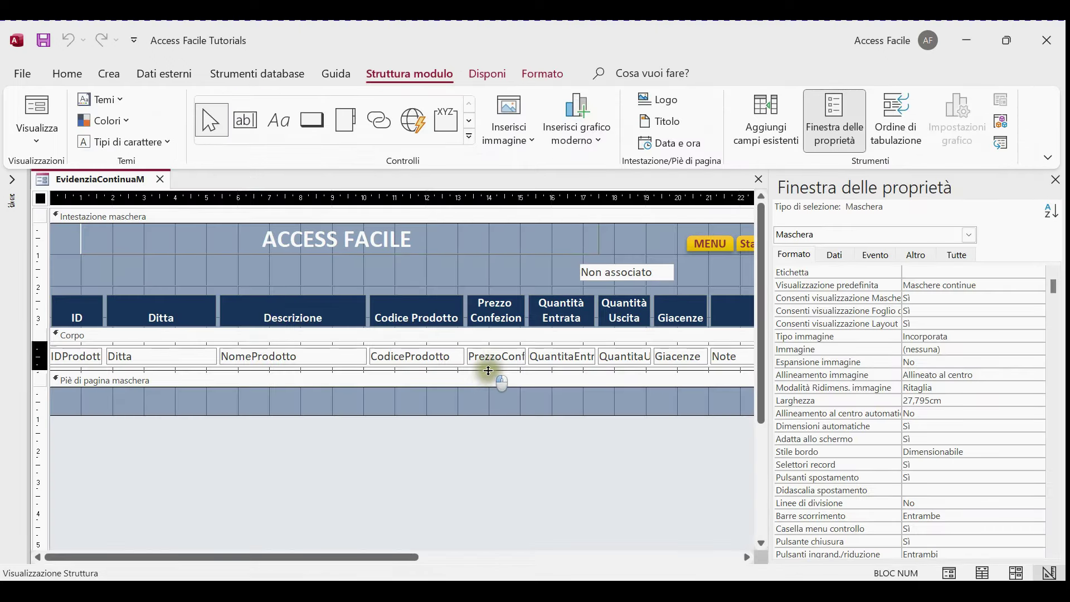
left_click_drag(488, 370, 488, 364)
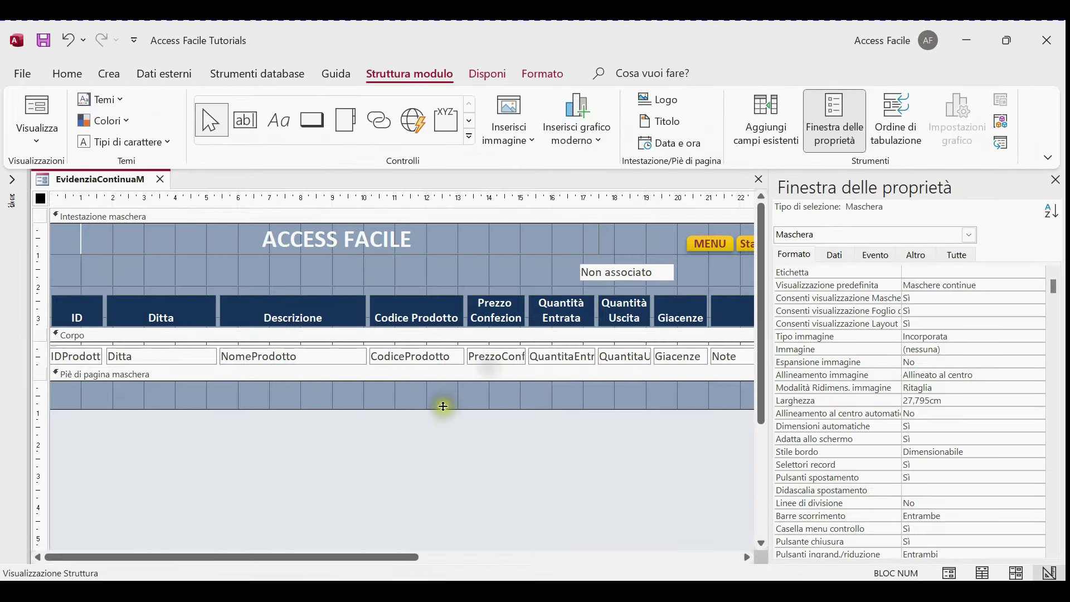
left_click(37, 357)
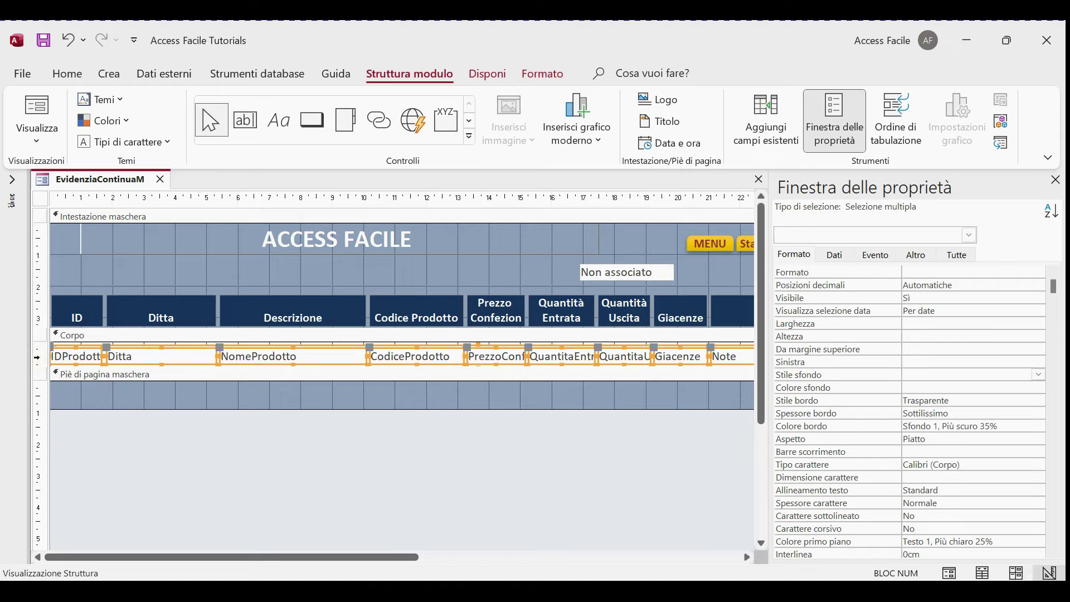
key("Up")
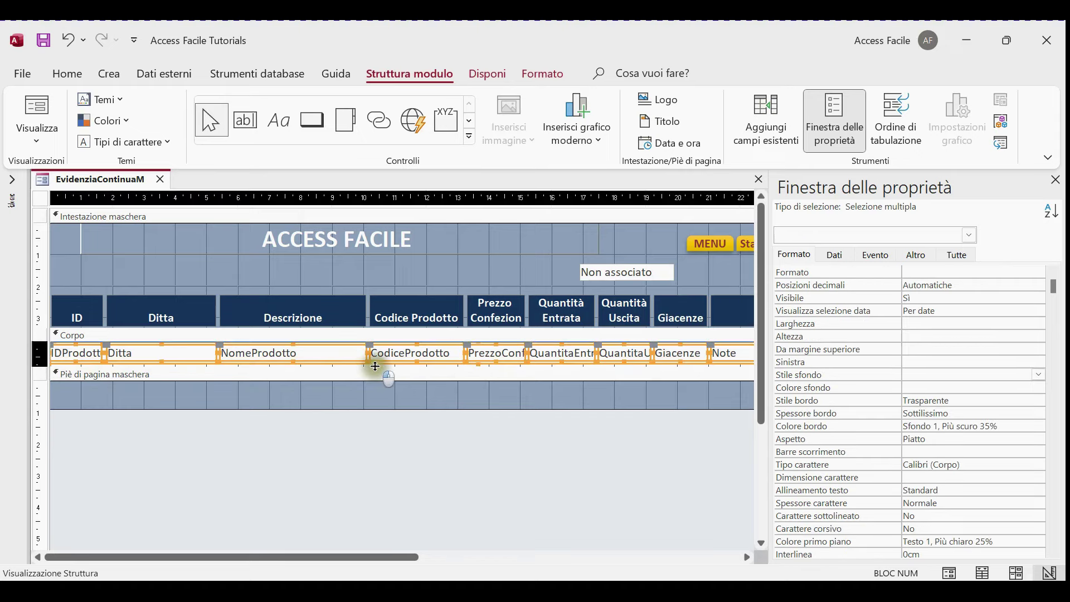
left_click_drag(375, 367, 375, 364)
left_click(387, 407)
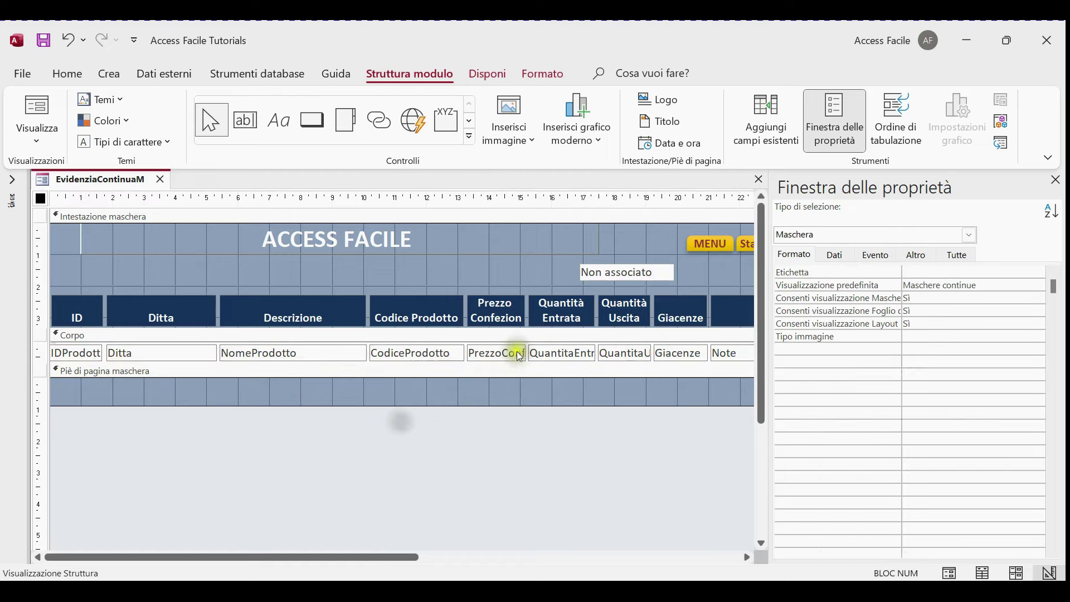
Set the CopiaID text box's Visibile property to No
left_click(608, 274)
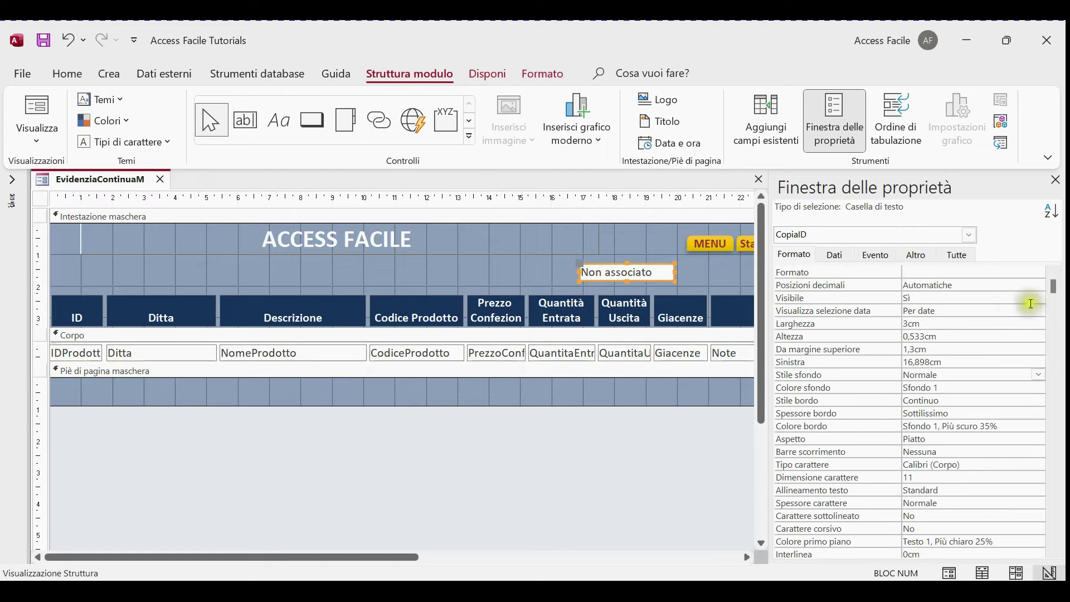
left_click(1013, 298)
left_click(1044, 299)
left_click(1021, 319)
Switch to Visualizzazione Maschera and move the form window up and right
right_click(89, 184)
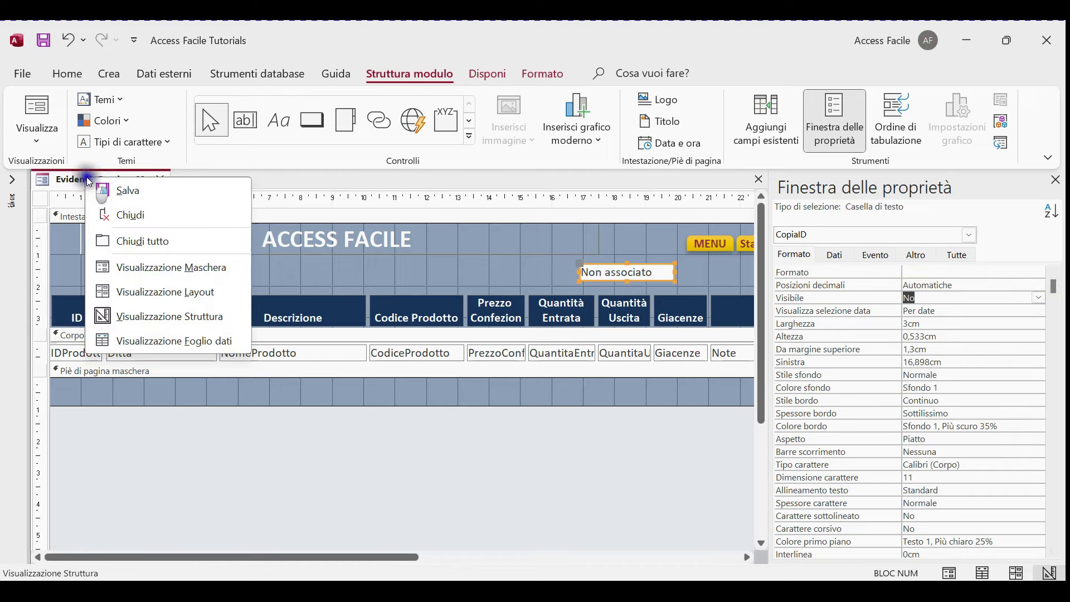
left_click(124, 191)
left_click(184, 277)
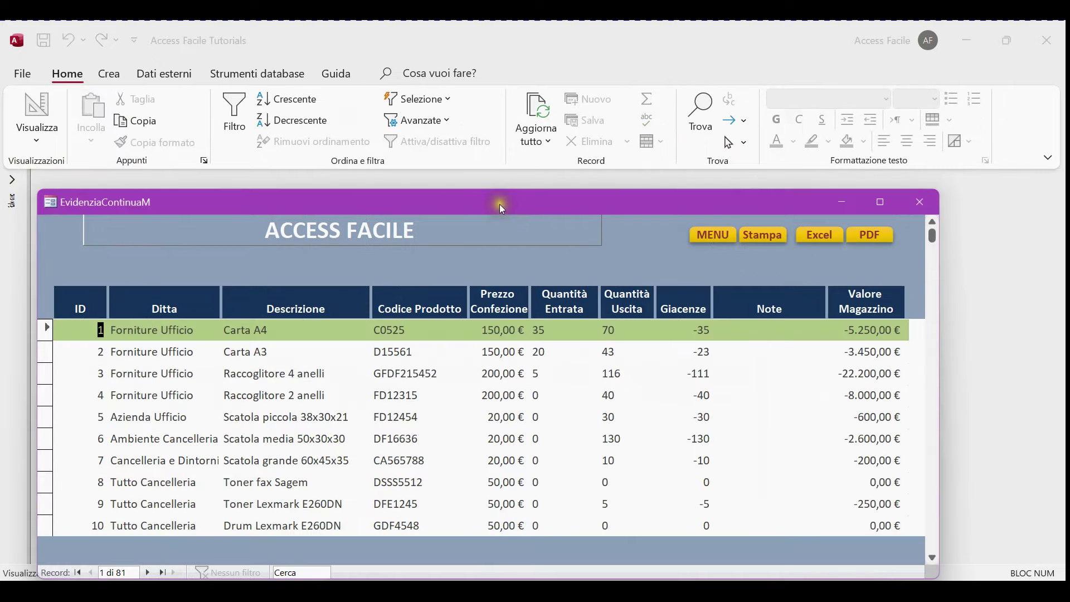
left_click_drag(502, 207, 602, 90)
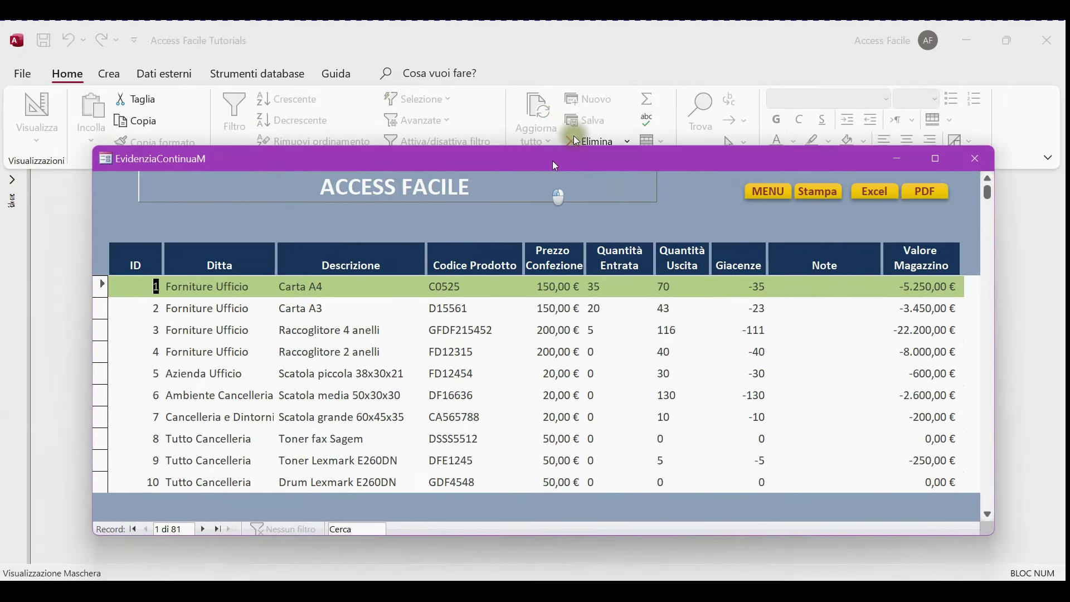
Make the form window taller and arrow up and down through records, checking the green row
left_click_drag(570, 461, 543, 549)
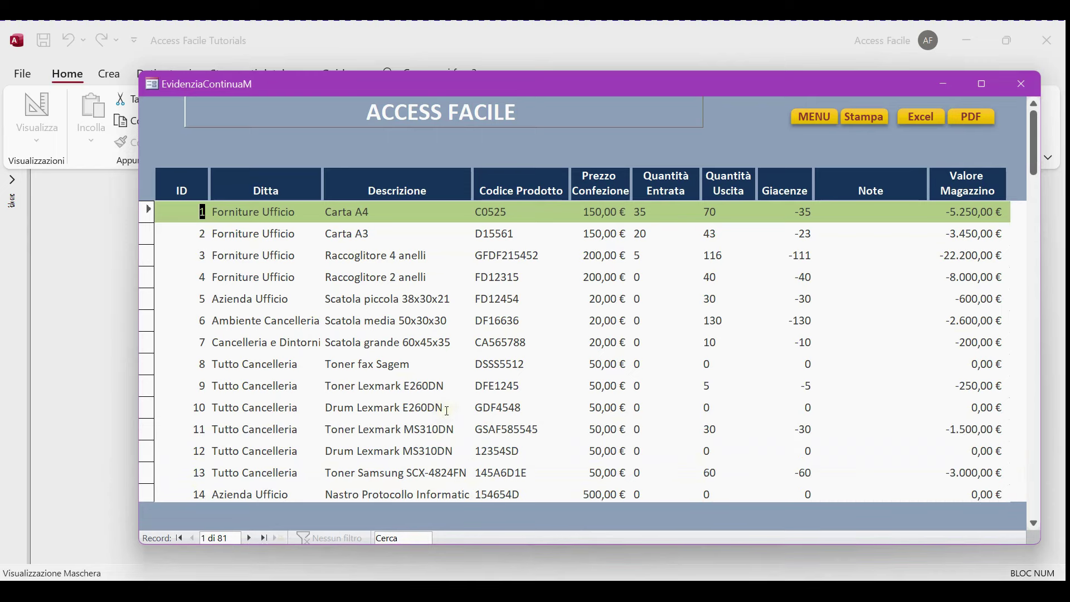
key("Down")
key("Down")
key("Down")
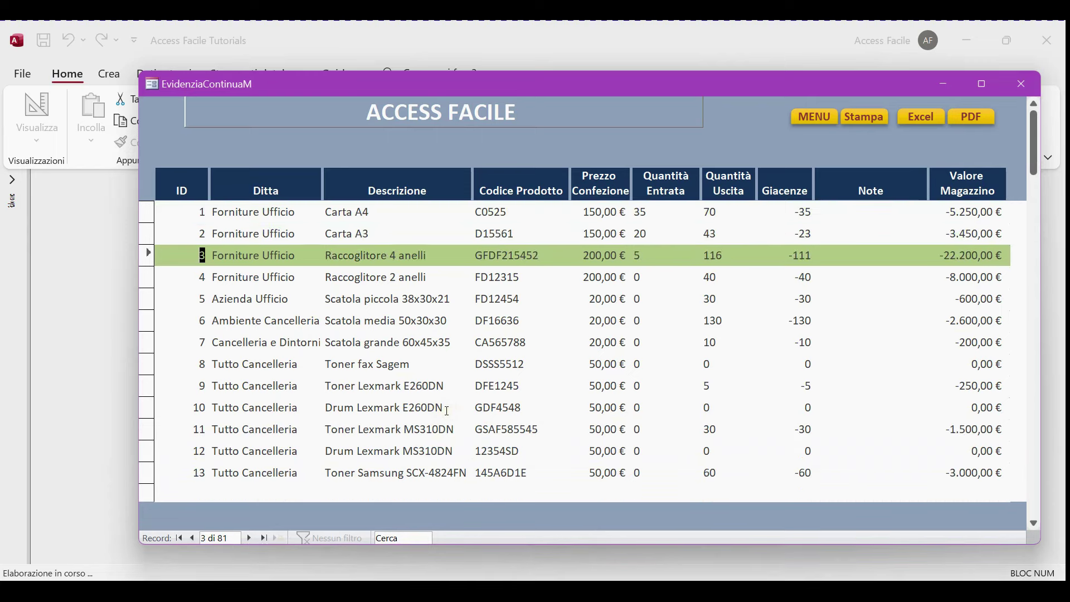
key("Down")
key("Up")
key("Up")
key("Down")
key("Down")
key("Down")
key("Down")
key("Down")
key("Down")
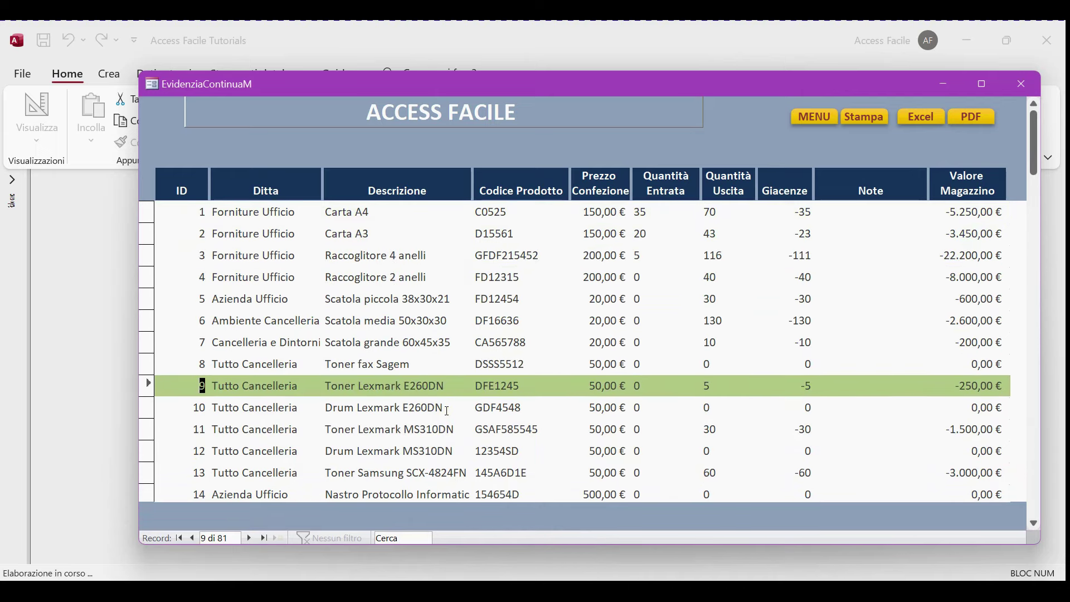
key("Down")
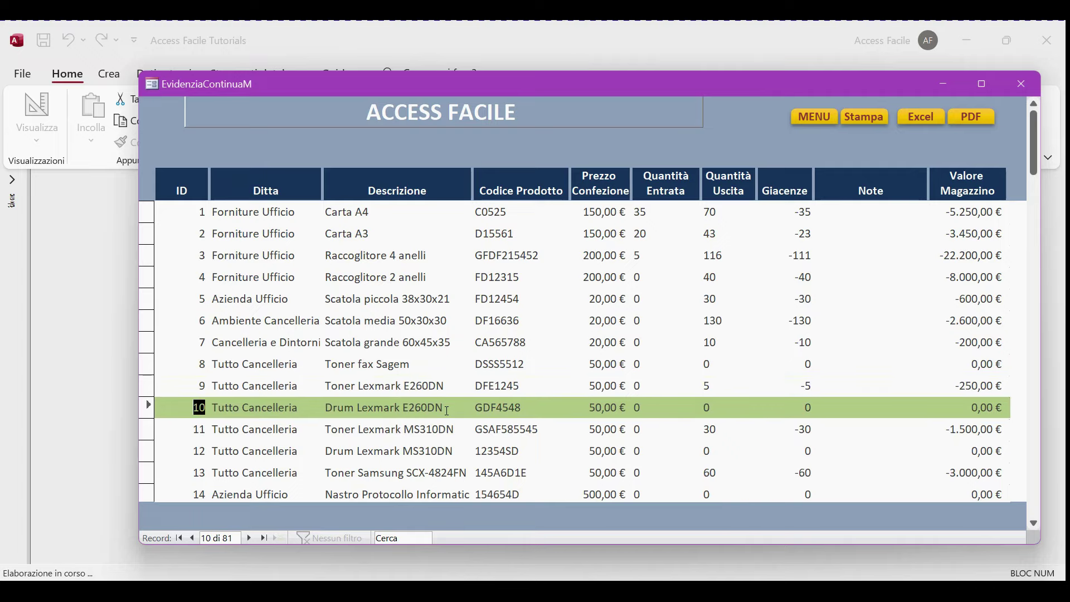
key("Up")
key("Up")
key("Up")
key("Up")
key("Up")
key("Up")
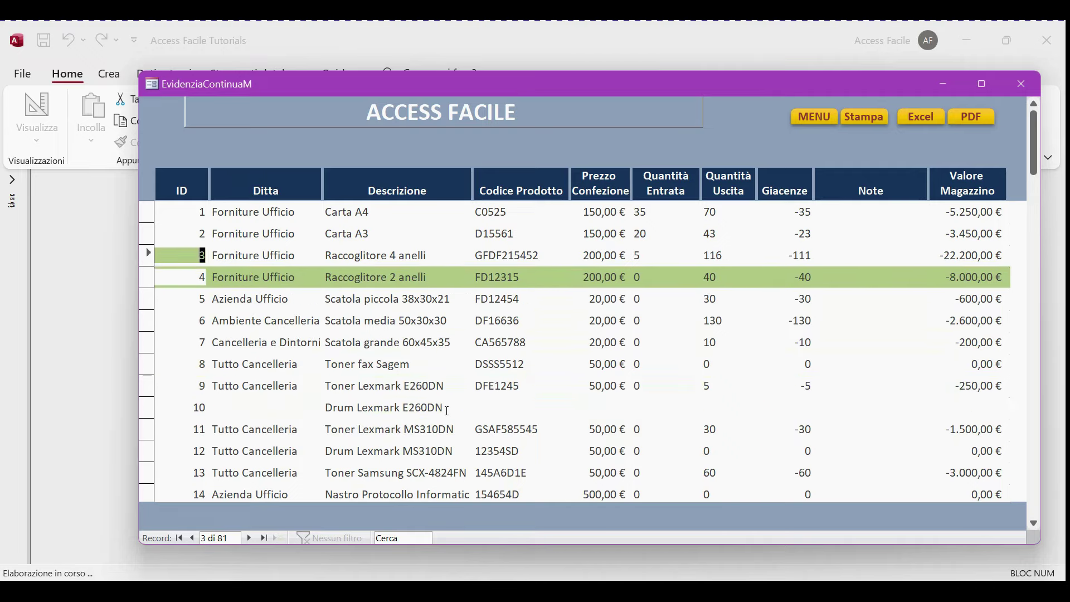
key("Up")
key("Up")
key("Down")
key("Down")
key("Down")
key("Down")
key("Down")
key("Down")
key("Down")
key("Down")
key("Down")
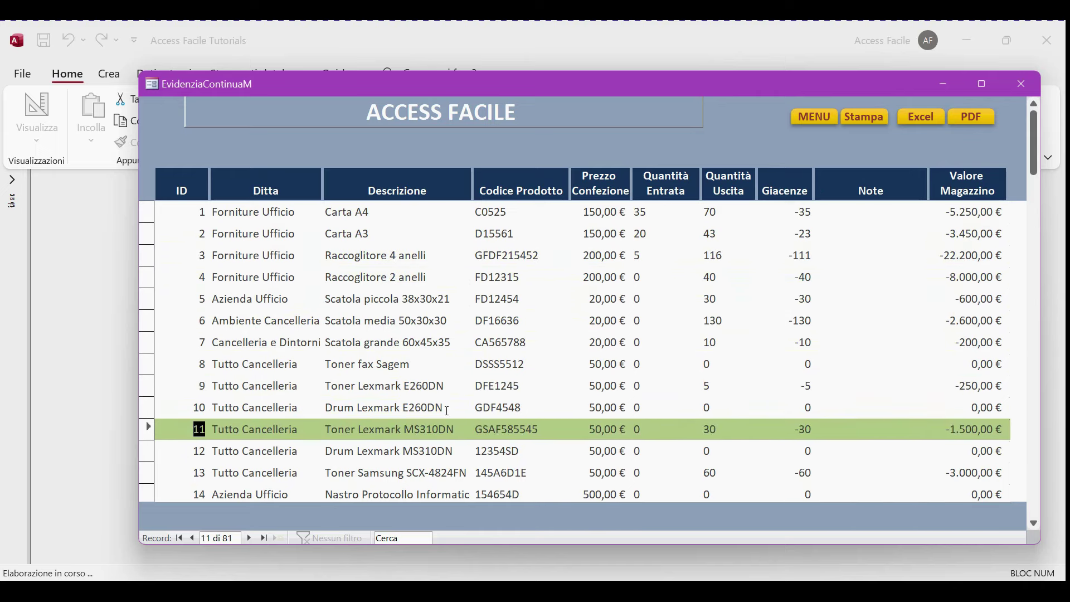